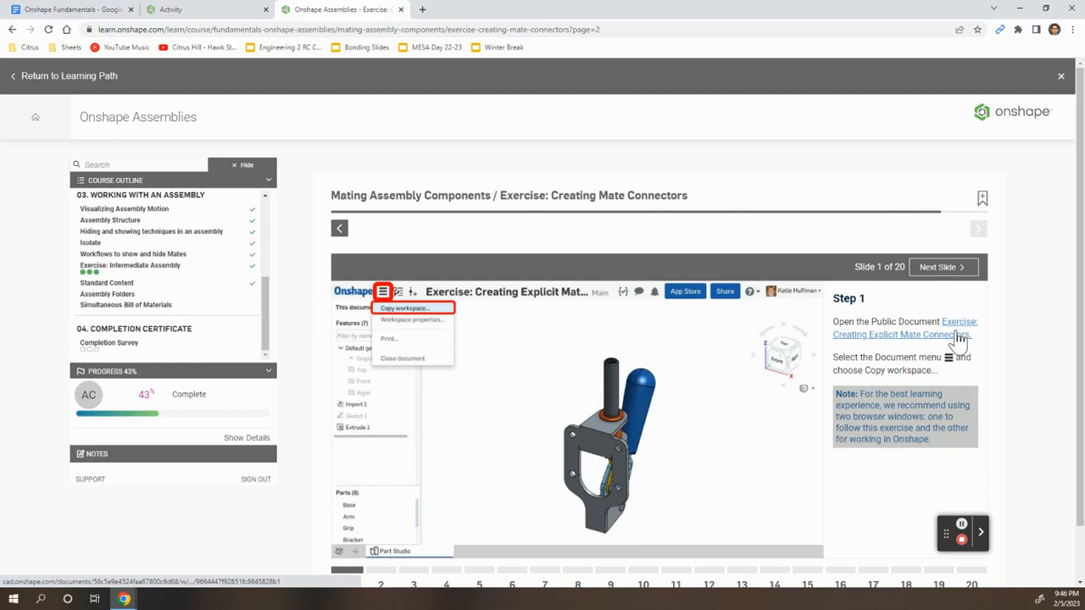
# Advance the exercise to step 2 and create a new assembly in the copied Onshape document.
pyautogui.click(948, 268)
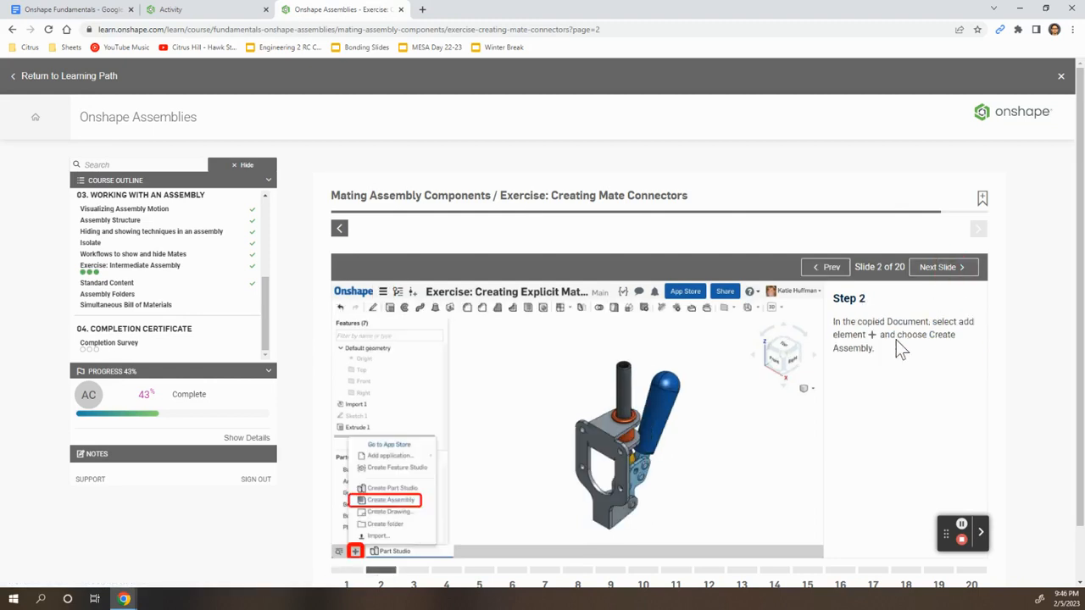
pyautogui.scroll(-1, 879, 351)
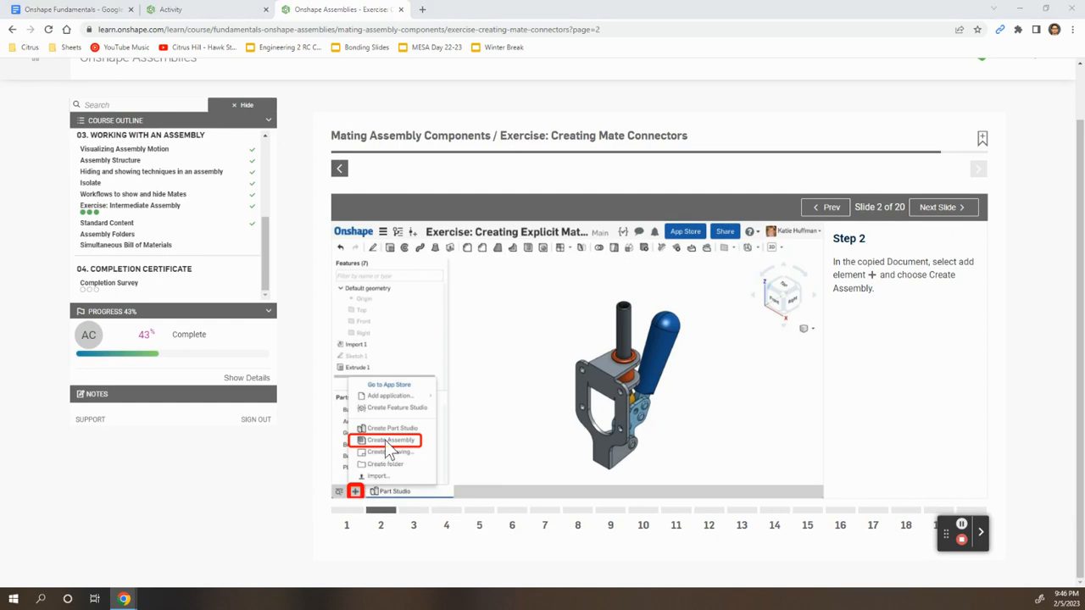
pyautogui.hotkey('alt', 'Tab')
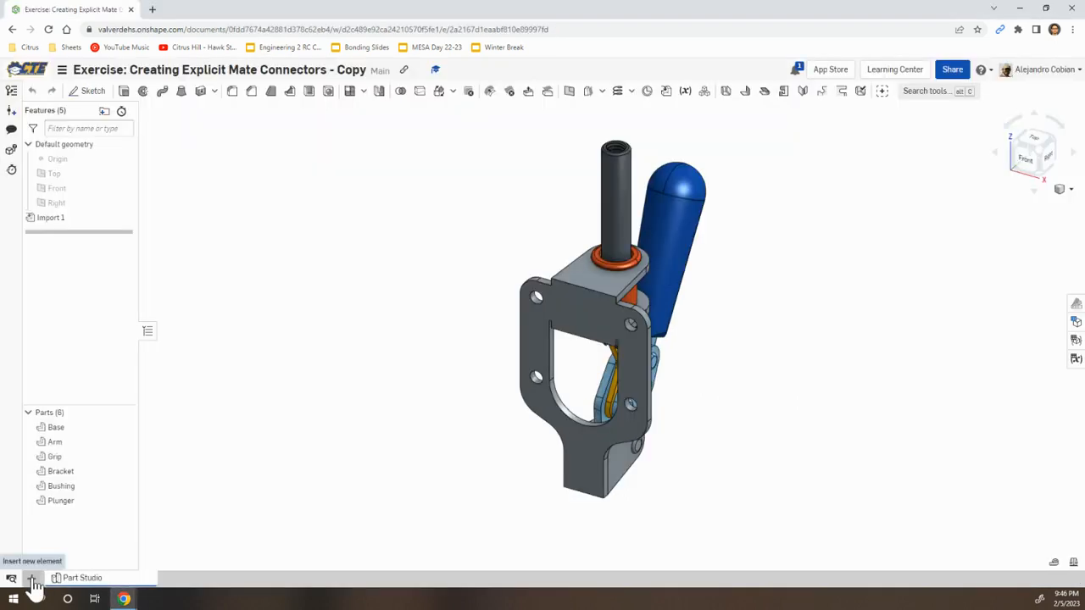
pyautogui.click(31, 579)
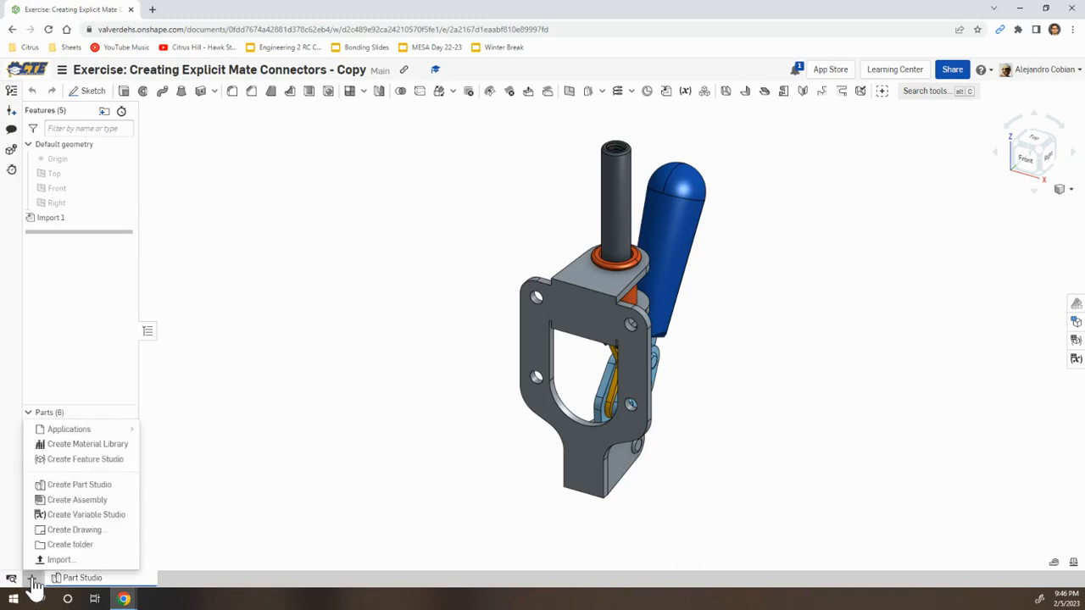
pyautogui.click(75, 500)
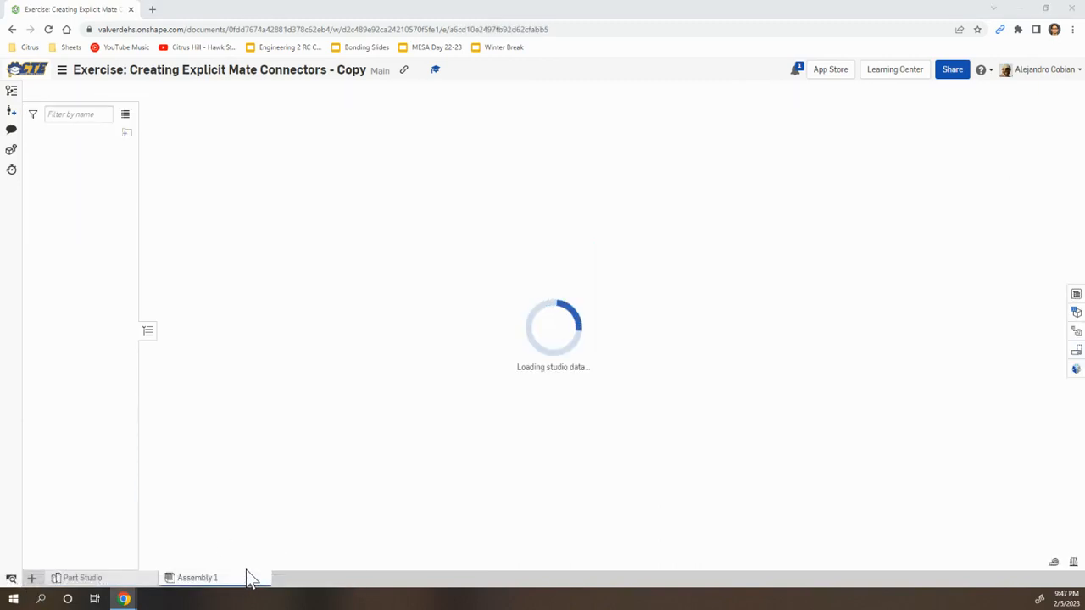
# Advance the exercise to step 3 and rename the Assembly 1 element as Toggle Clamp Assembly.
pyautogui.hotkey('alt', 'Tab')
pyautogui.click(410, 526)
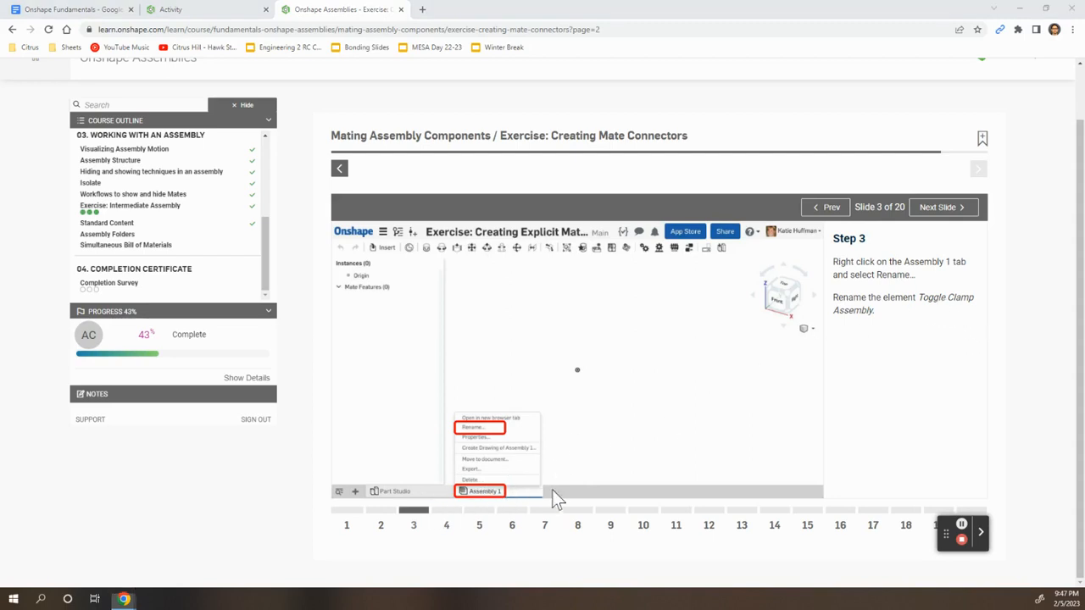
pyautogui.hotkey('alt', 'Tab')
pyautogui.rightClick(218, 583)
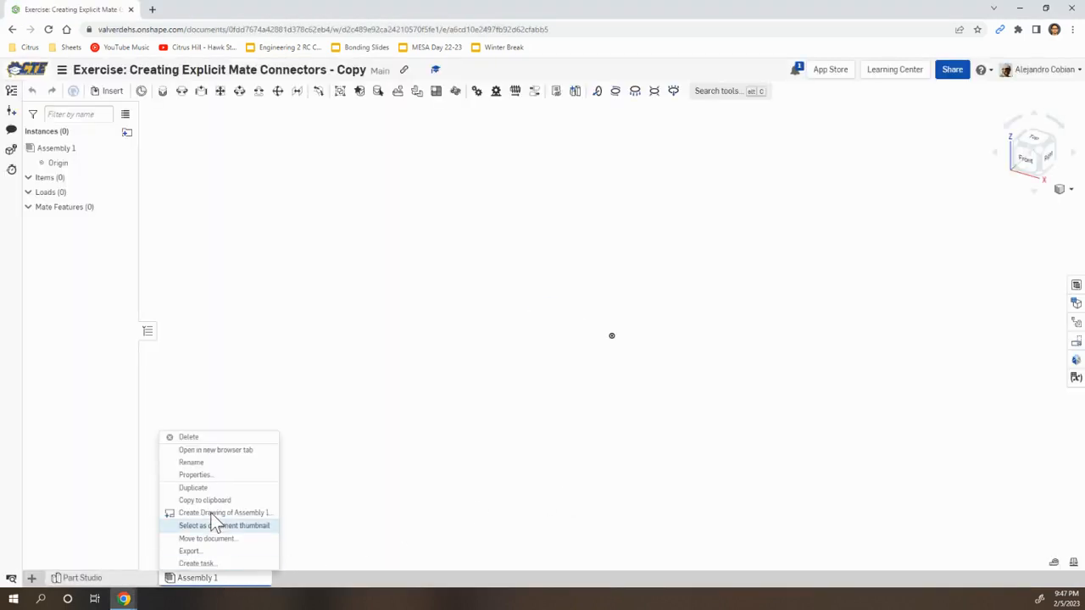
pyautogui.click(192, 462)
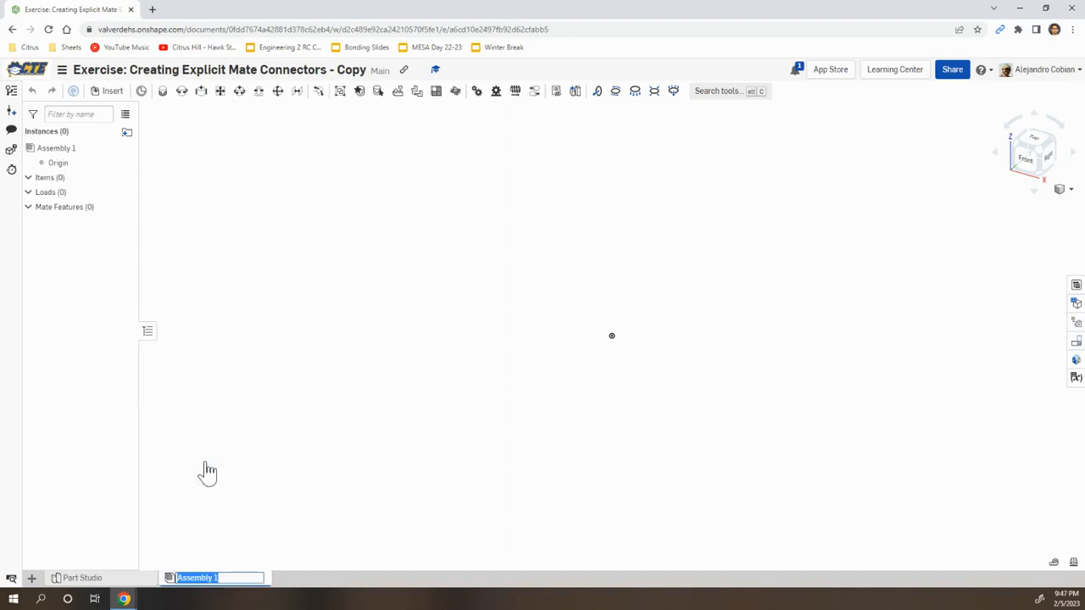
pyautogui.write('T')
pyautogui.write('oggle ')
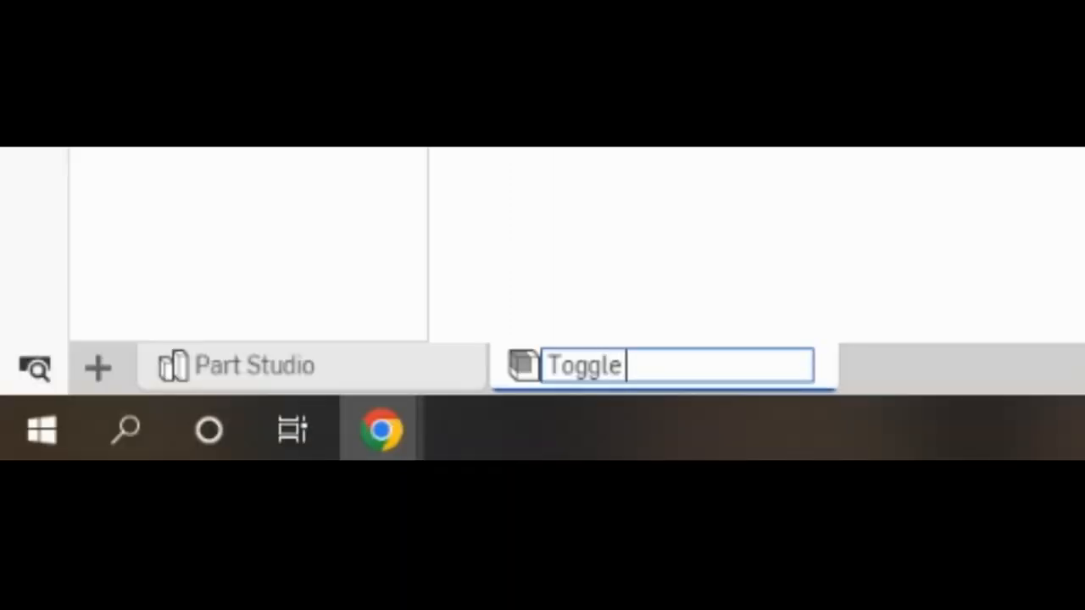
pyautogui.write('Clma')
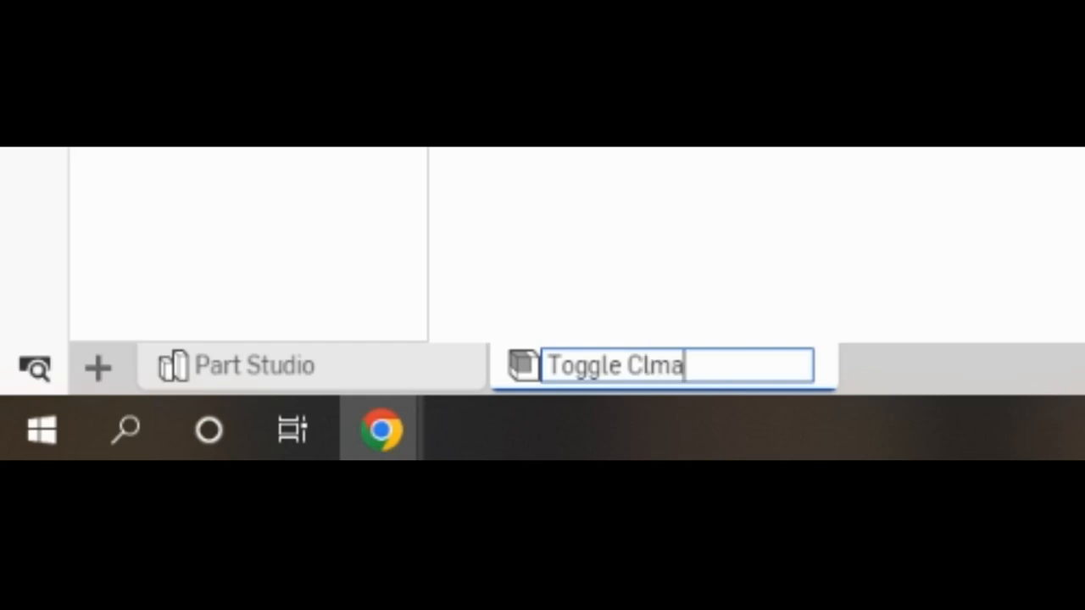
pyautogui.press('BackSpace')
pyautogui.press('BackSpace')
pyautogui.write('amp ')
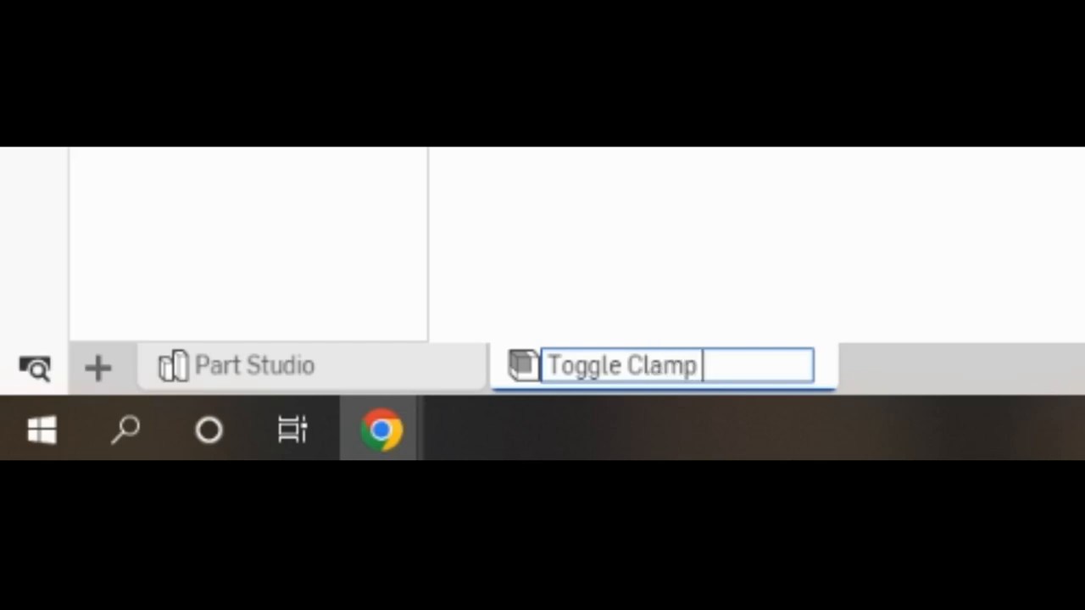
pyautogui.write('Asembly')
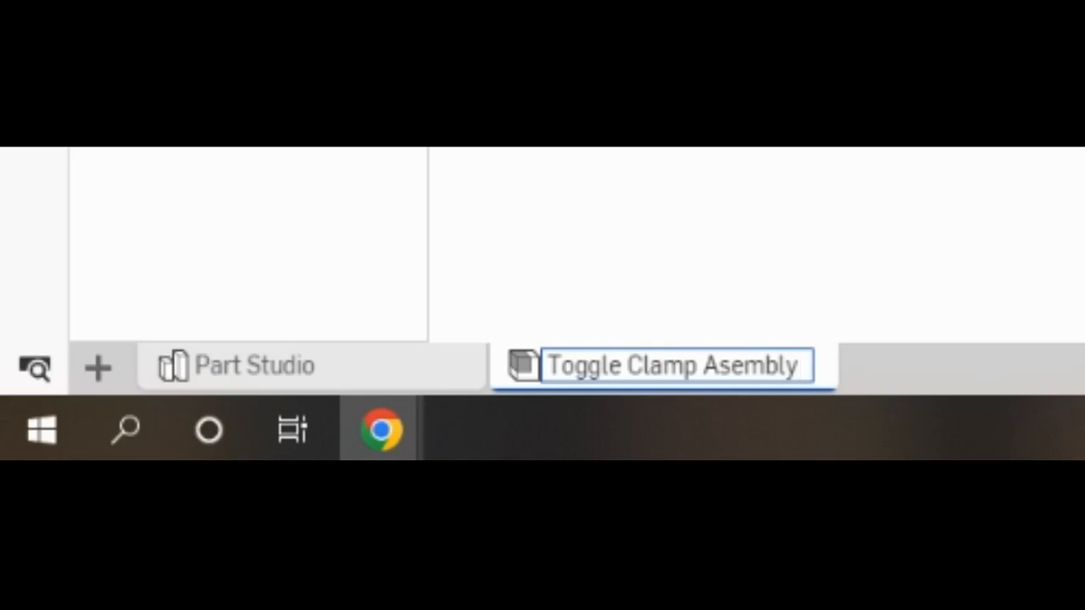
pyautogui.click(732, 365)
pyautogui.write('s')
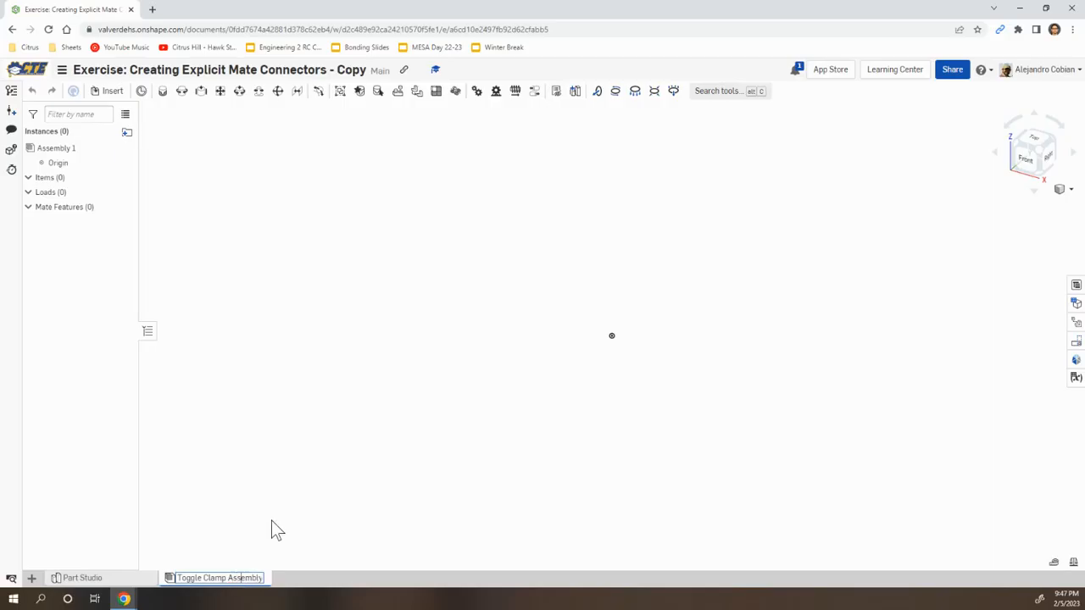
pyautogui.press('Return')
# Check step 4 of the exercise and insert all parts of the Part Studio into the Toggle Clamp Assembly.
pyautogui.hotkey('alt', 'Tab')
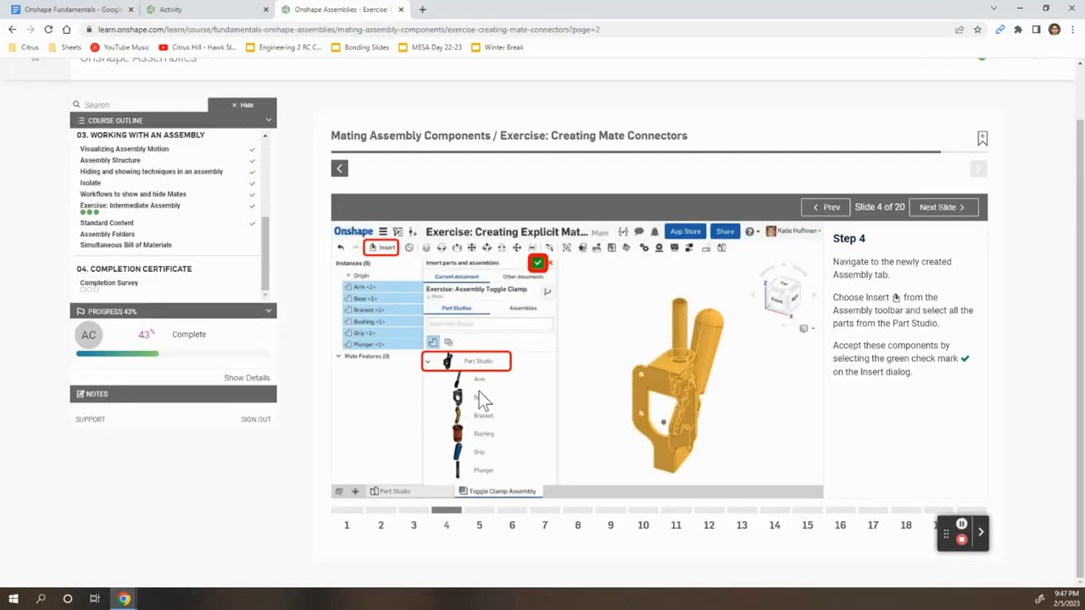
pyautogui.hotkey('alt', 'Tab')
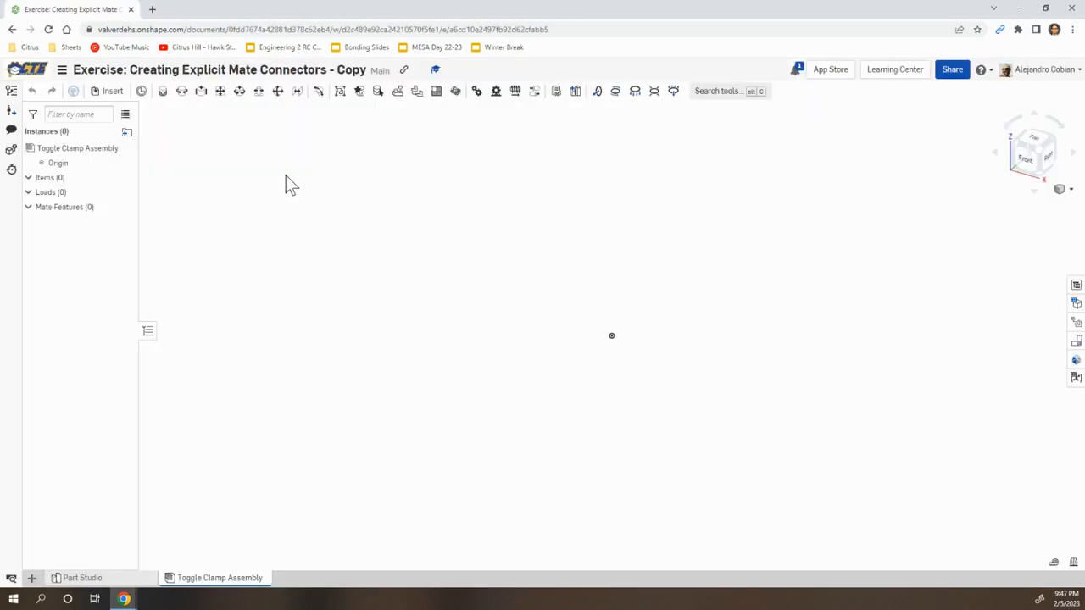
pyautogui.click(110, 93)
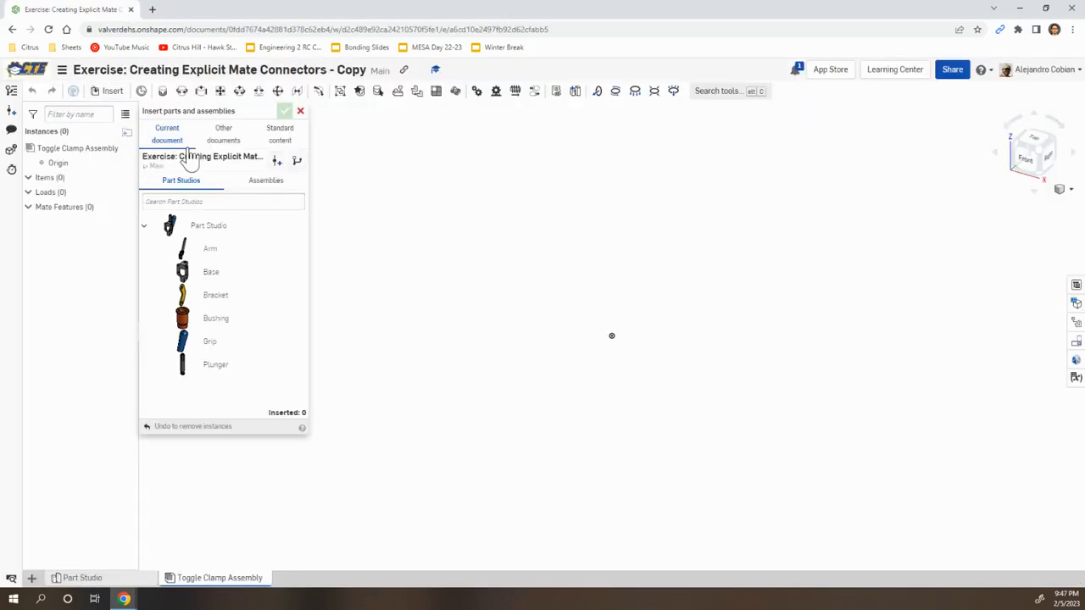
pyautogui.click(212, 235)
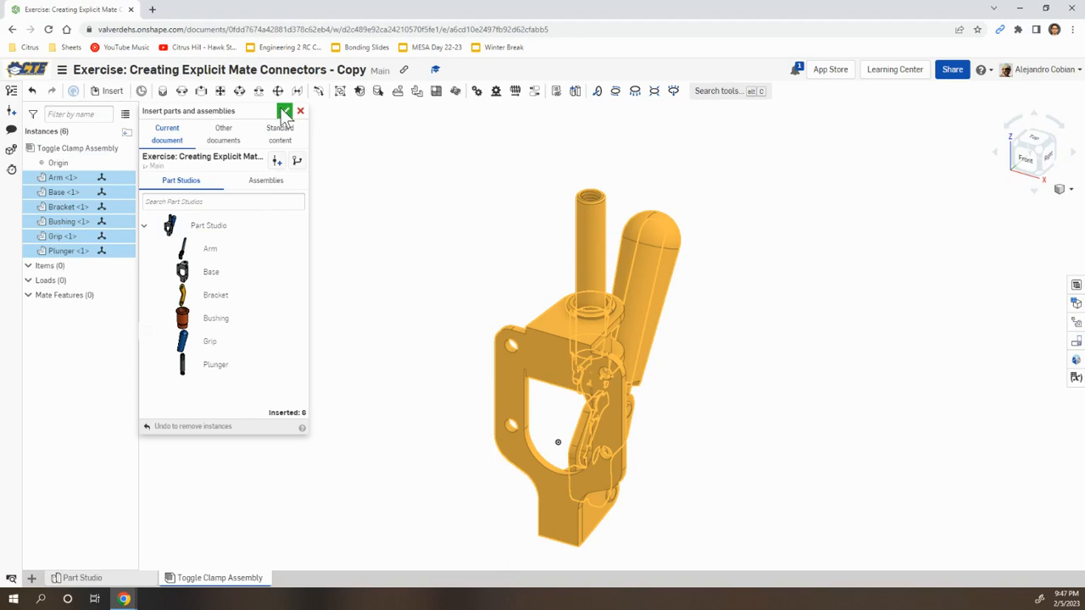
pyautogui.click(285, 111)
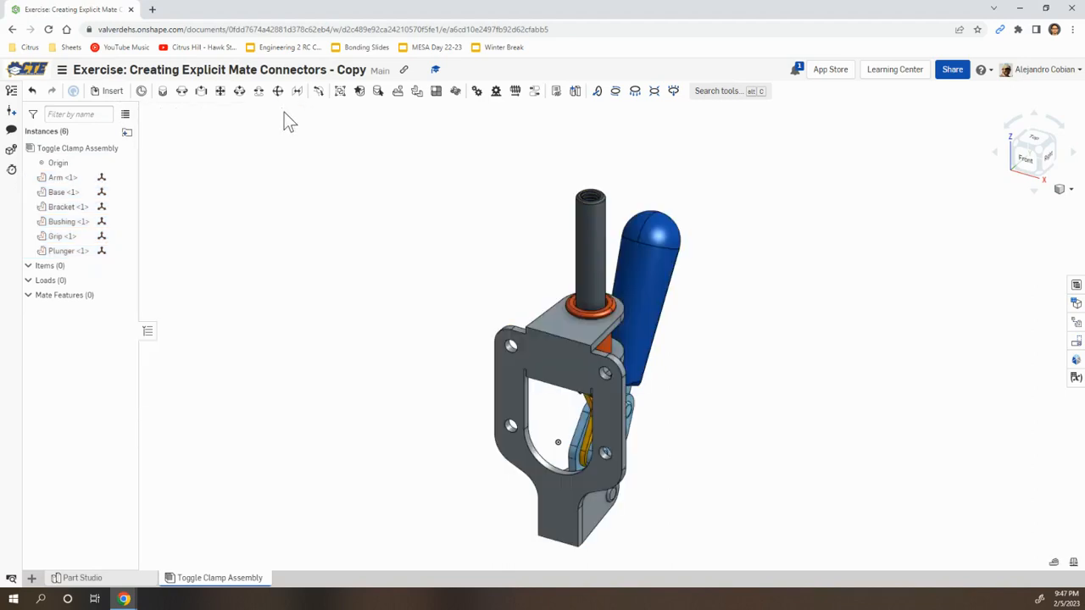
pyautogui.click(81, 578)
pyautogui.click(216, 577)
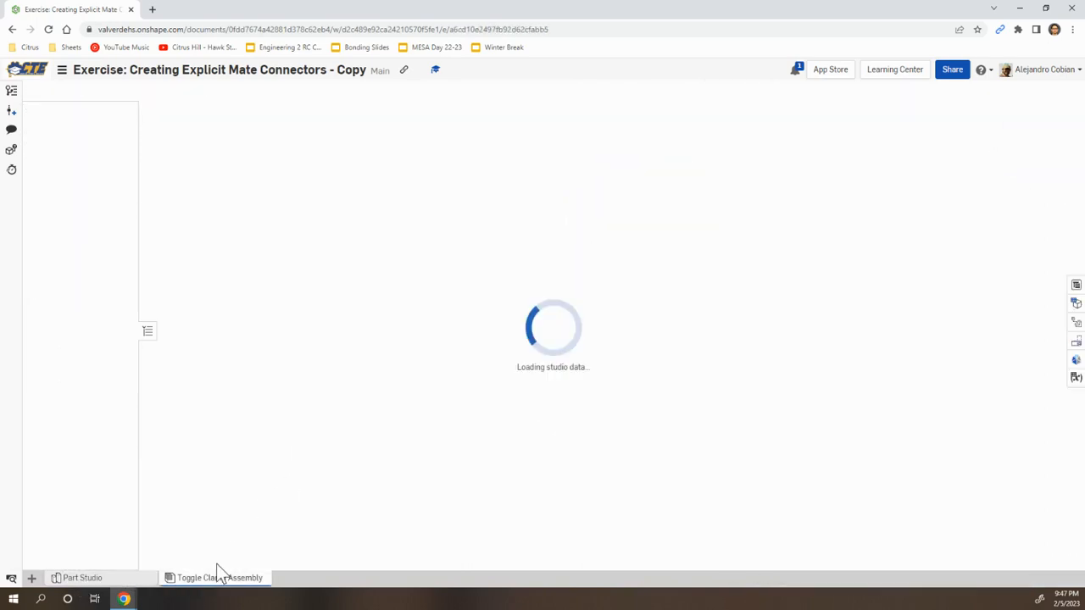
# Check step 5 of the exercise and snap the Base's triad manipulator to the centroid of its large front face.
pyautogui.hotkey('alt', 'Tab')
pyautogui.click(477, 512)
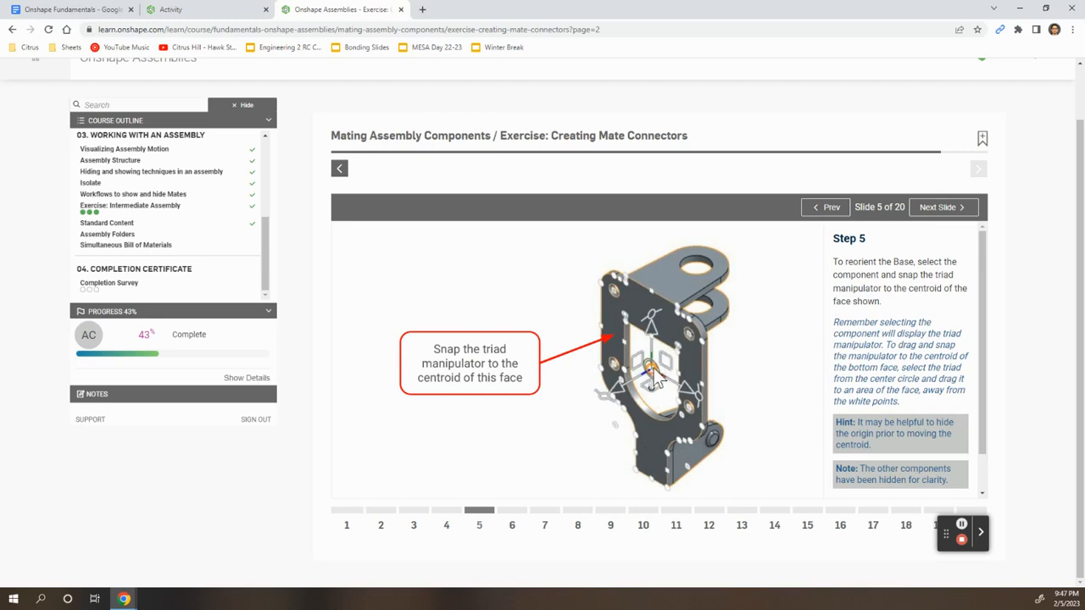
pyautogui.hotkey('alt', 'Tab')
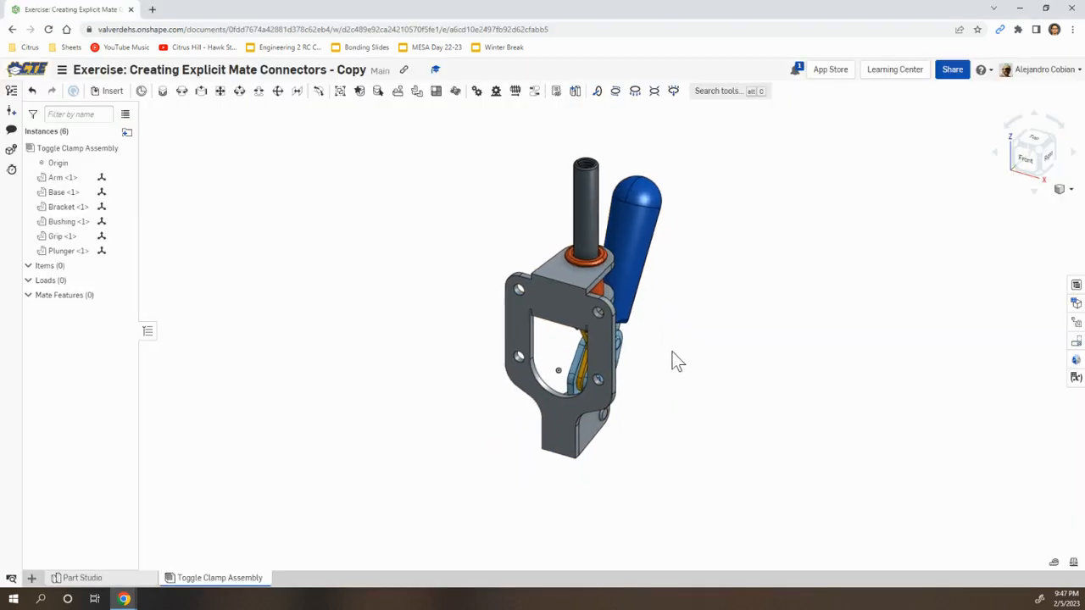
pyautogui.rightClick(674, 354)
pyautogui.click(679, 332)
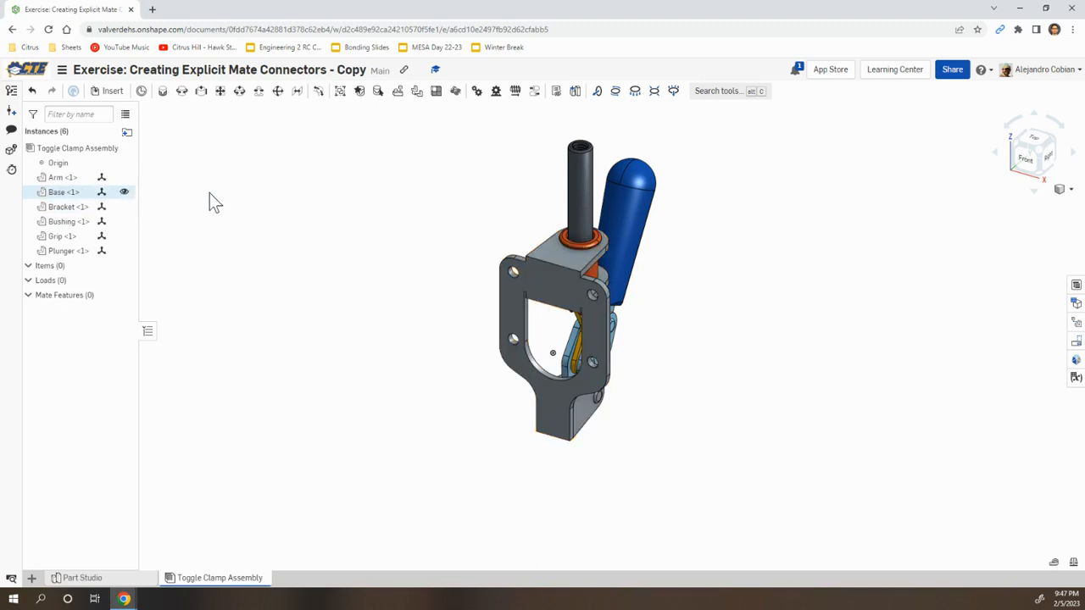
pyautogui.scroll(5, 578, 289)
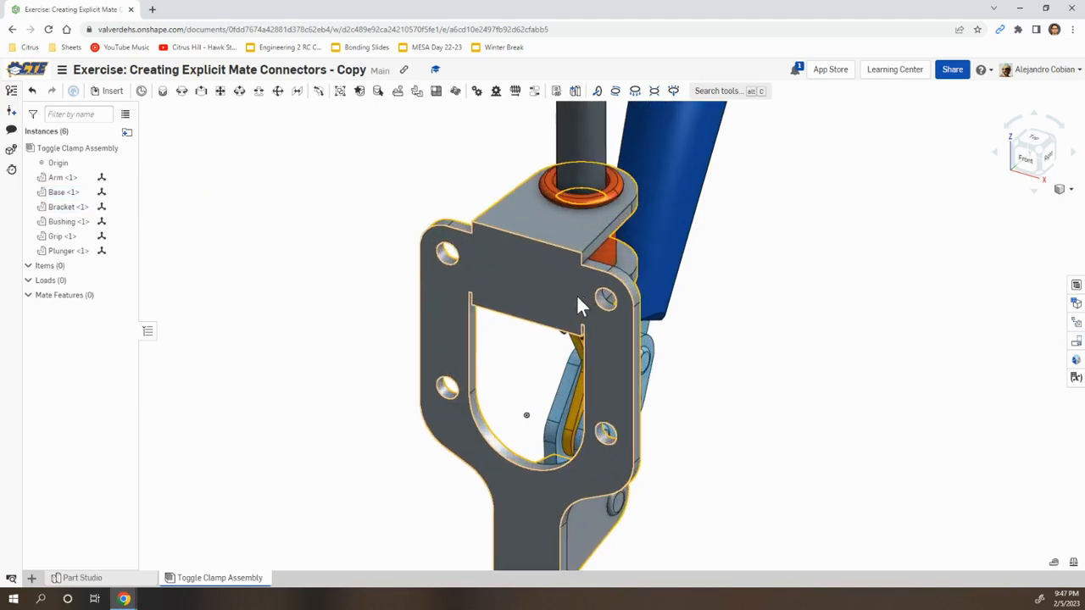
pyautogui.click(506, 272)
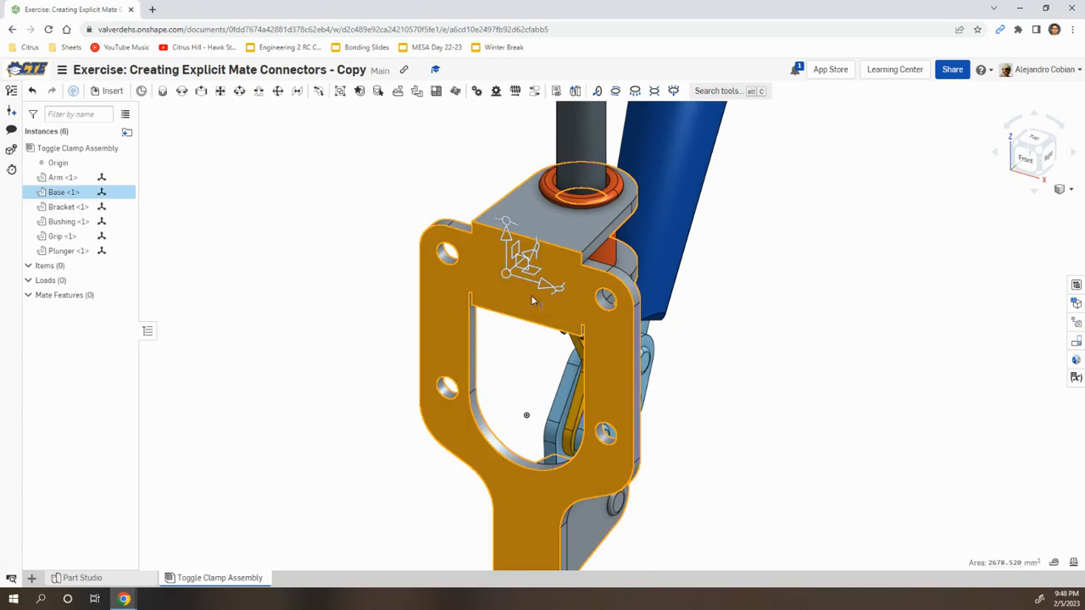
pyautogui.moveTo(506, 276); pyautogui.dragTo(473, 299)
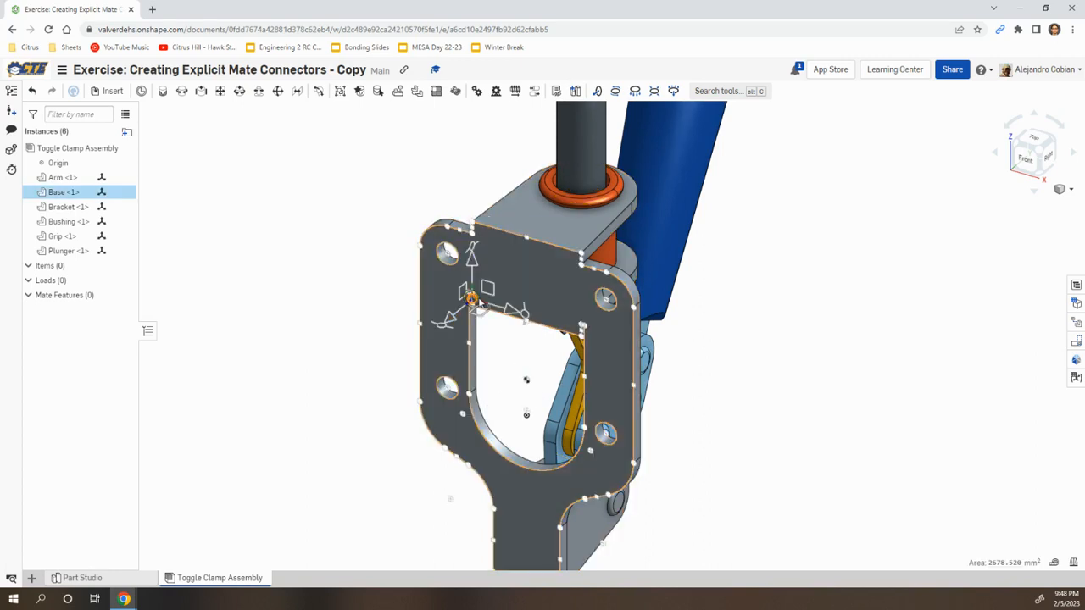
pyautogui.moveTo(473, 298); pyautogui.dragTo(527, 379)
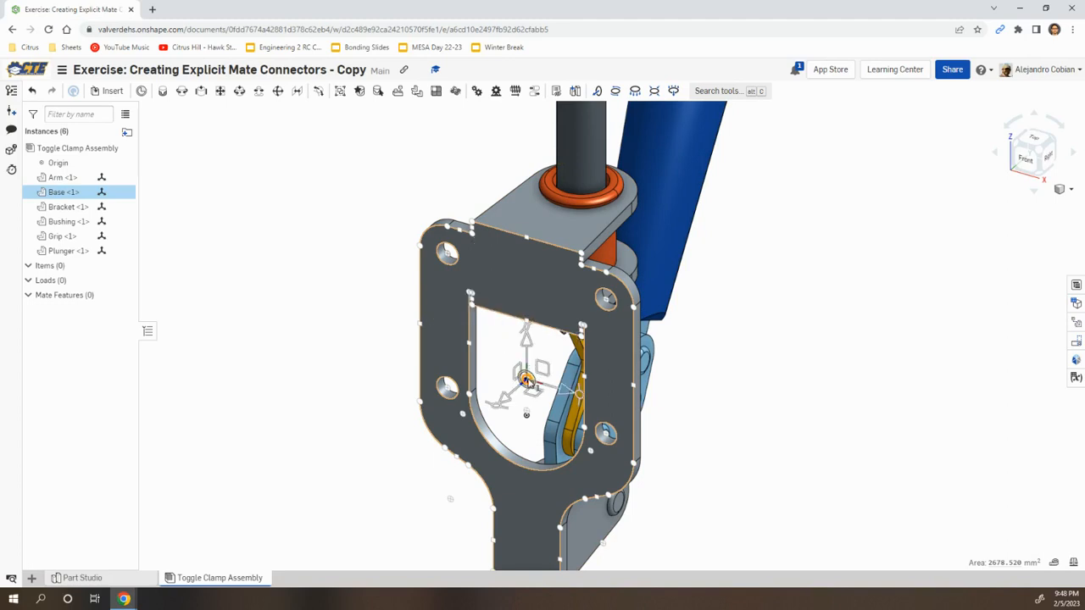
pyautogui.moveTo(527, 380); pyautogui.dragTo(528, 381)
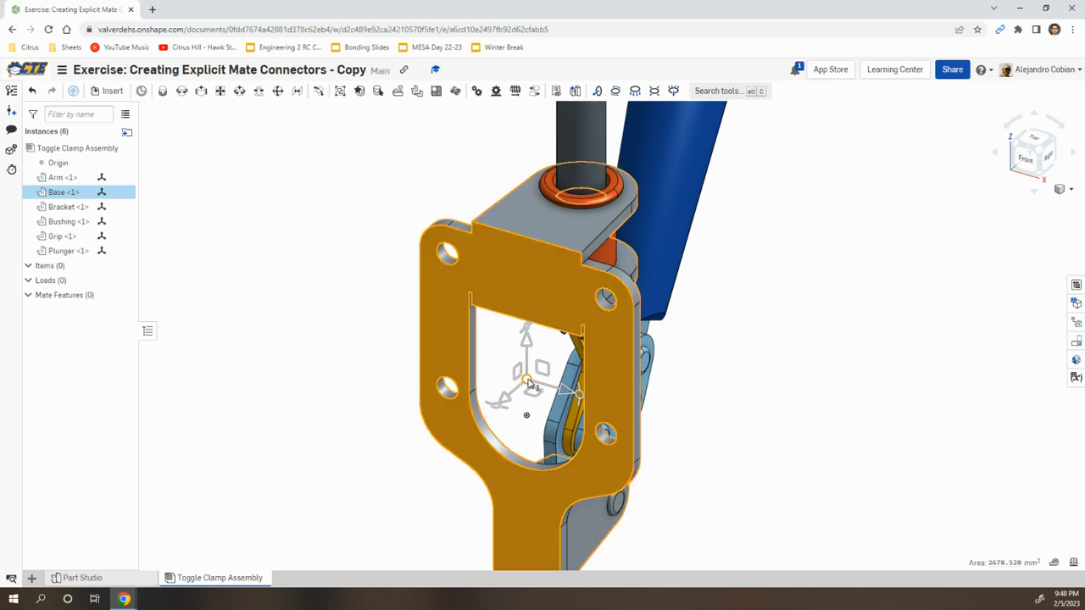
# Following step 6 of the exercise, anti-align the Base's triad arrow normal to the front face with Z.
pyautogui.hotkey('alt', 'Tab')
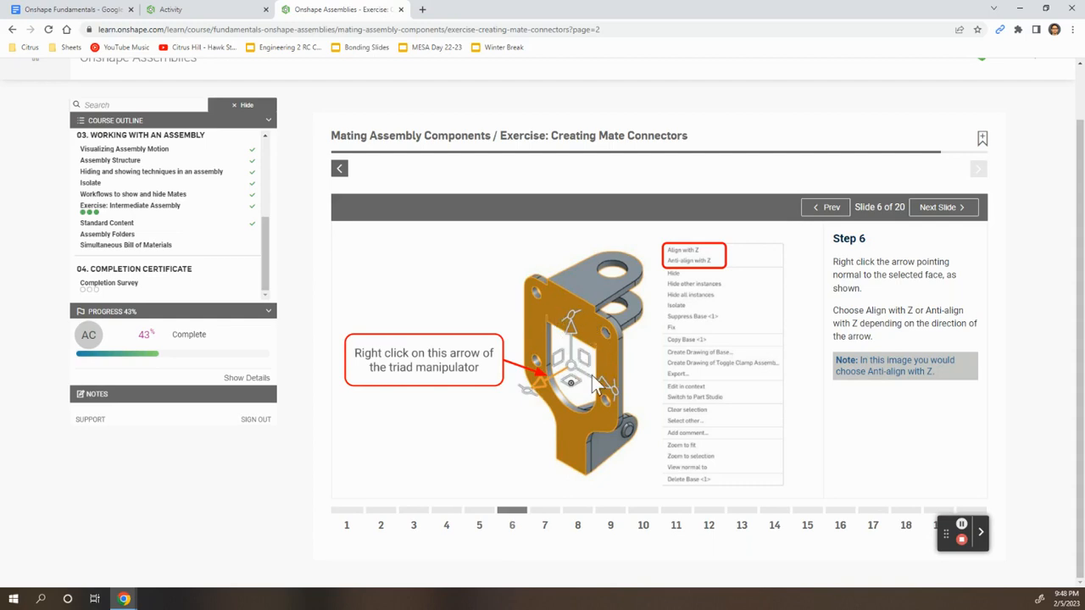
pyautogui.hotkey('alt', 'Tab')
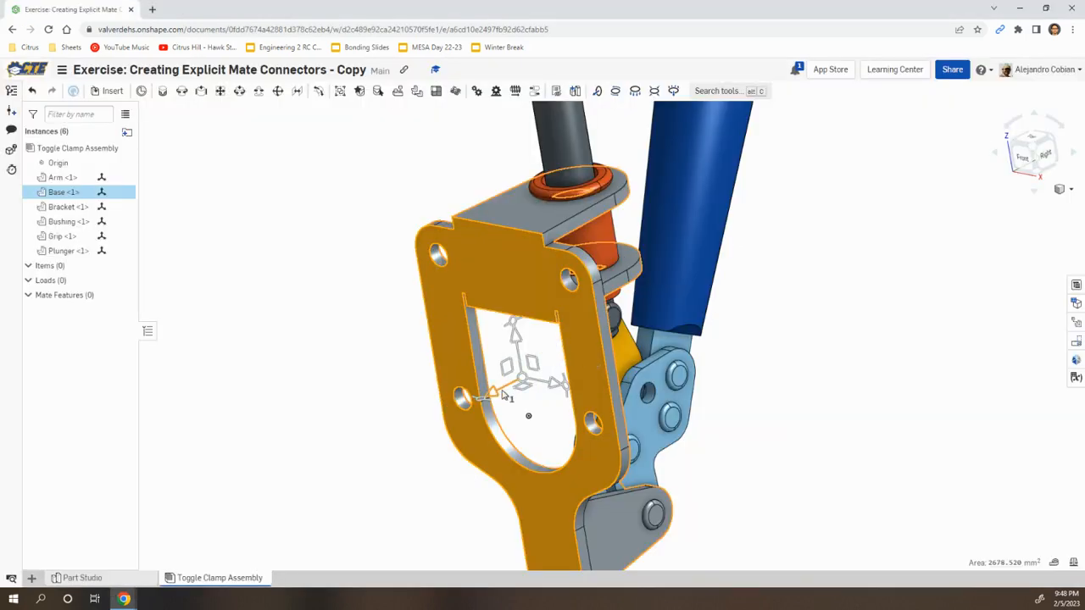
pyautogui.hotkey('alt', 'Tab')
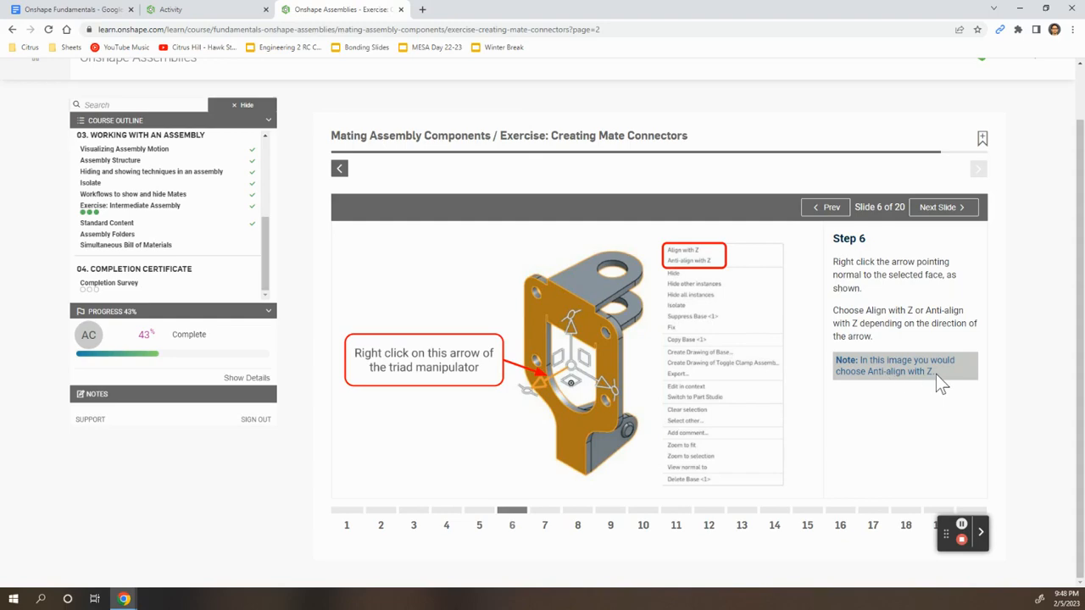
pyautogui.hotkey('alt', 'Tab')
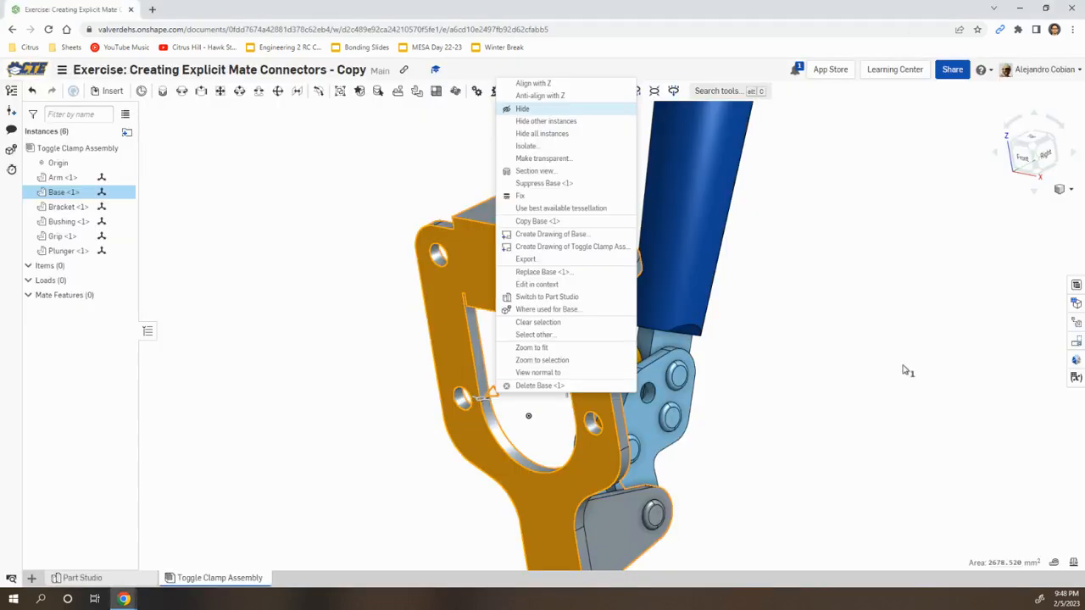
pyautogui.click(530, 96)
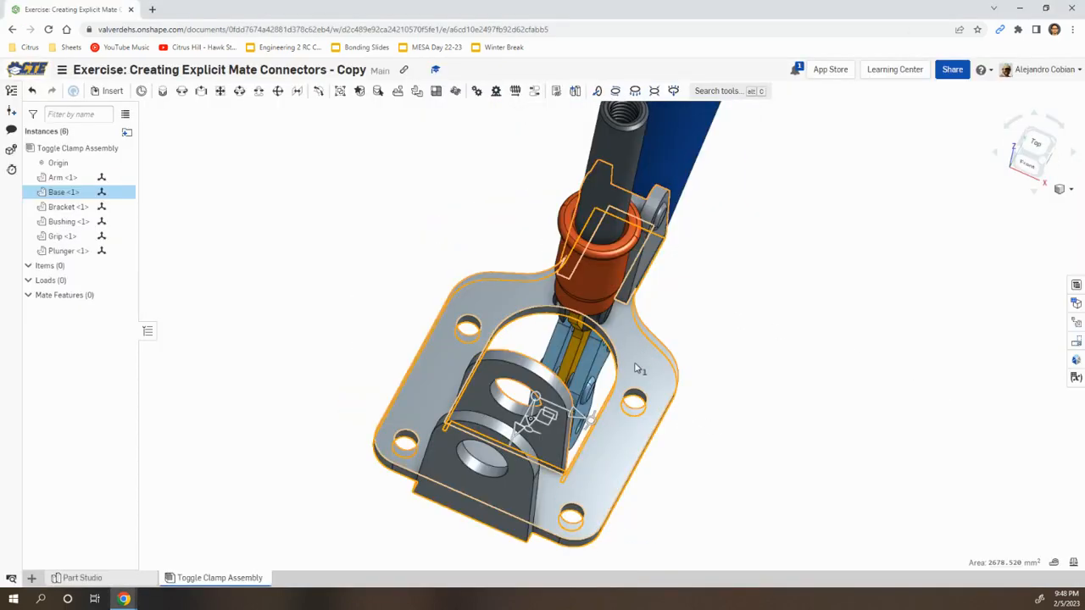
# Move the Base to the assembly origin from the origin circle of its triad manipulator.
pyautogui.moveTo(740, 426); pyautogui.dragTo(578, 245, button='right')
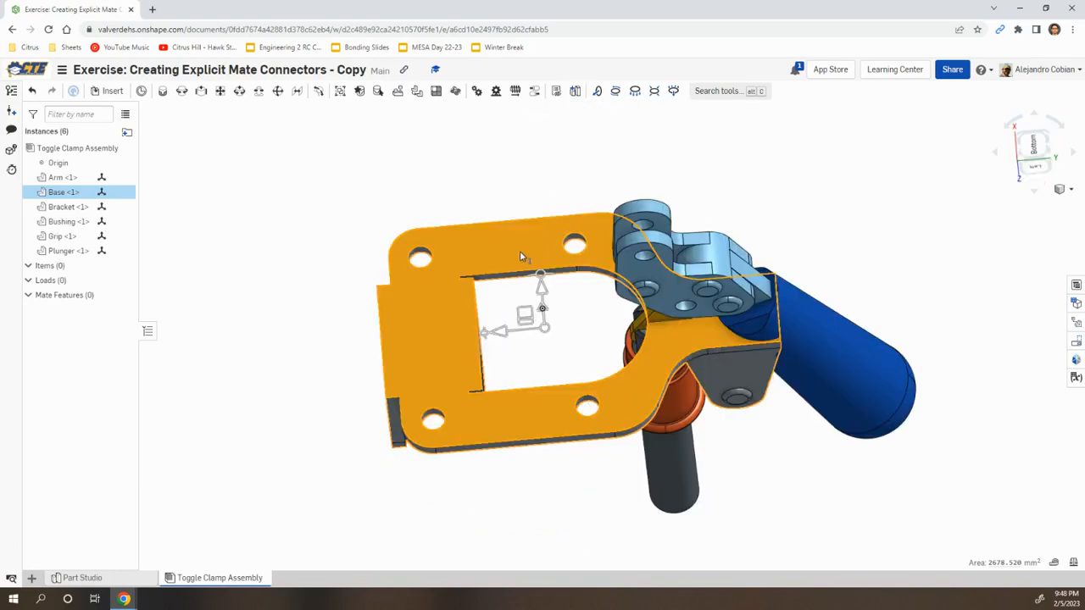
pyautogui.moveTo(499, 252); pyautogui.dragTo(571, 378, button='right')
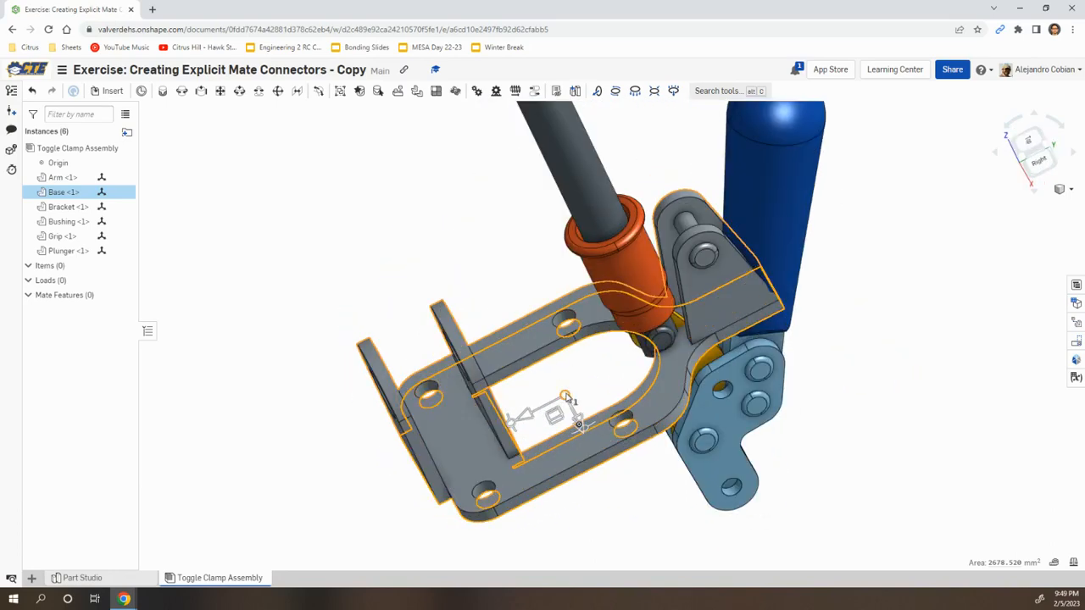
pyautogui.rightClick(567, 398)
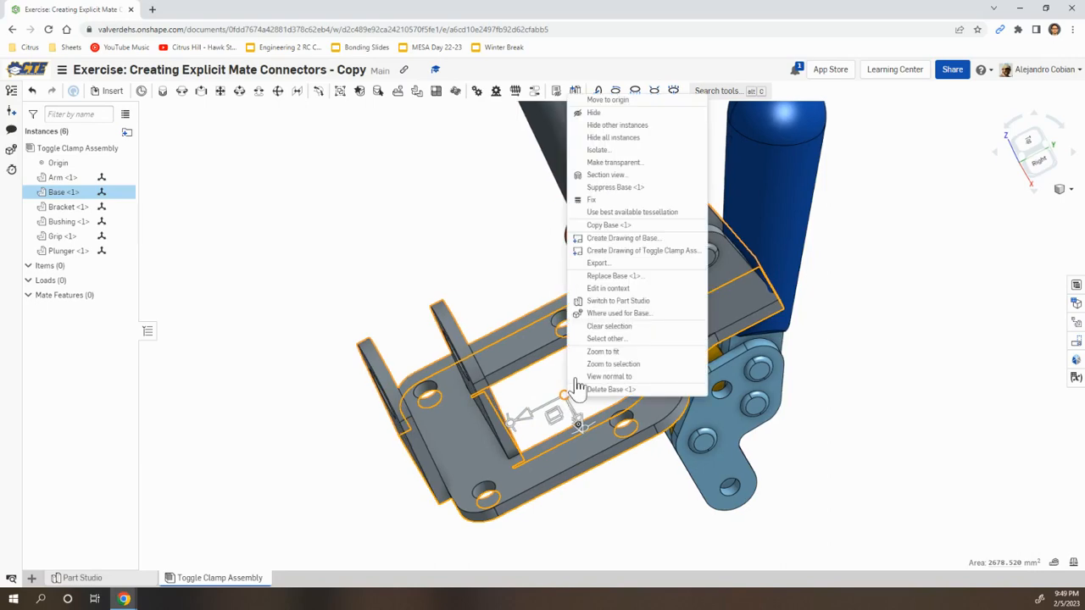
pyautogui.click(609, 101)
# Check step 8 of the exercise and fix the Base in place in the Toggle Clamp Assembly.
pyautogui.hotkey('alt', 'Tab')
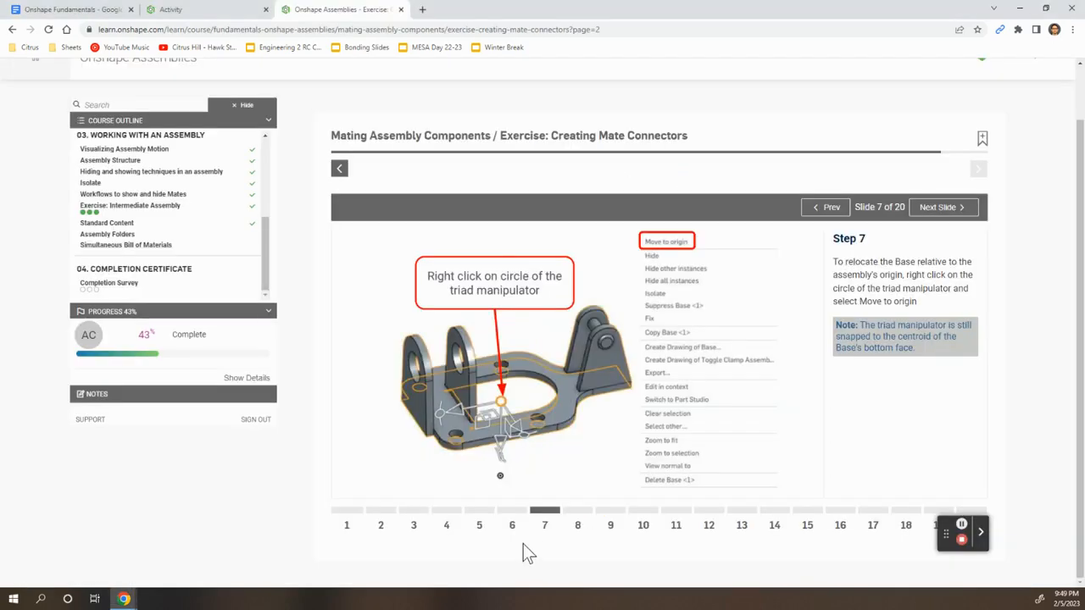
pyautogui.click(582, 519)
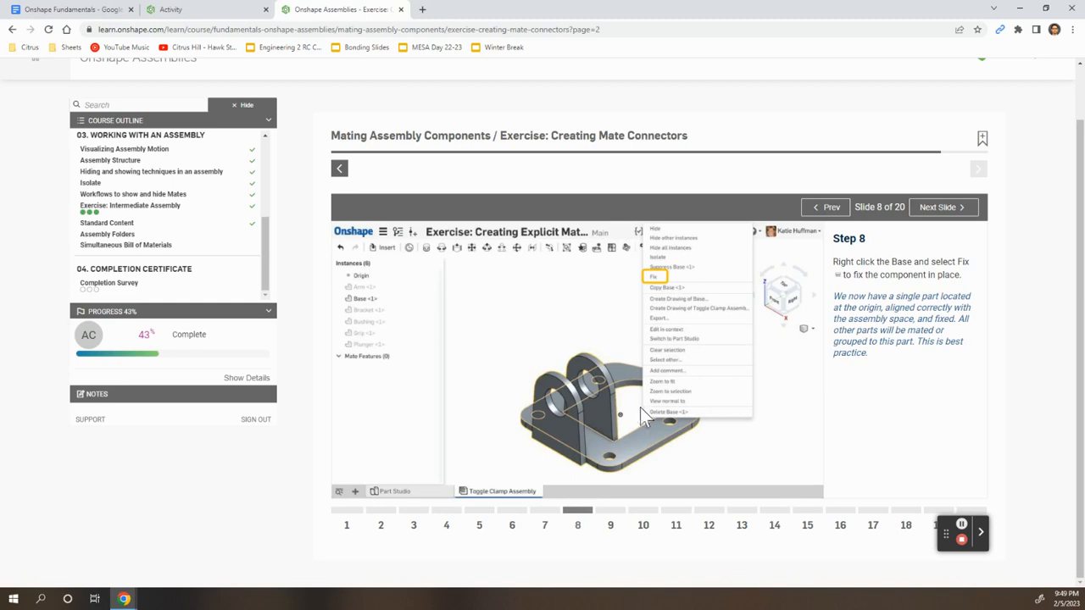
pyautogui.hotkey('alt', 'Tab')
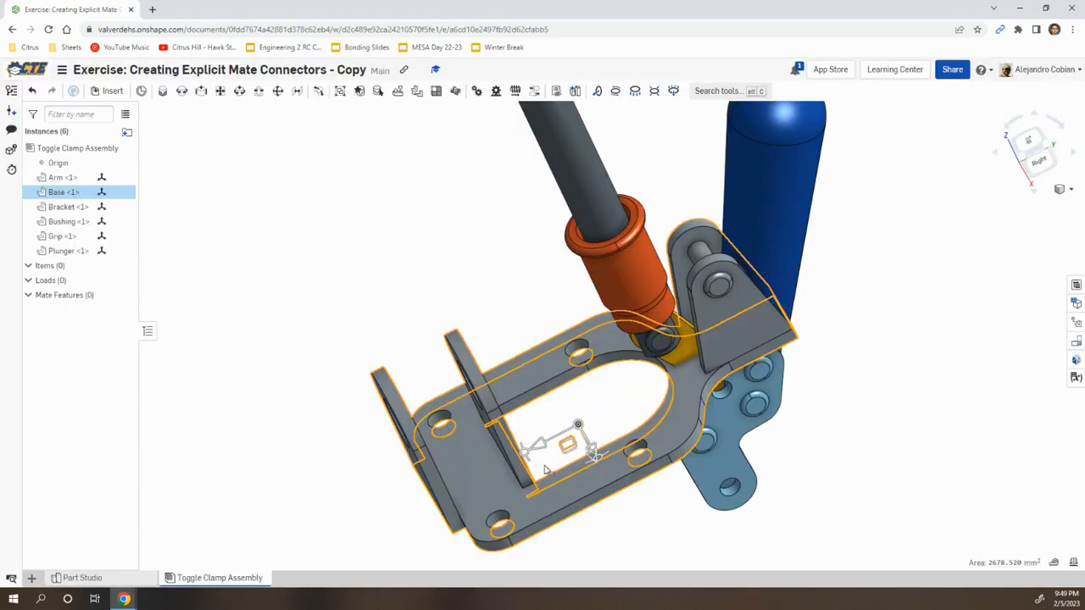
pyautogui.rightClick(487, 488)
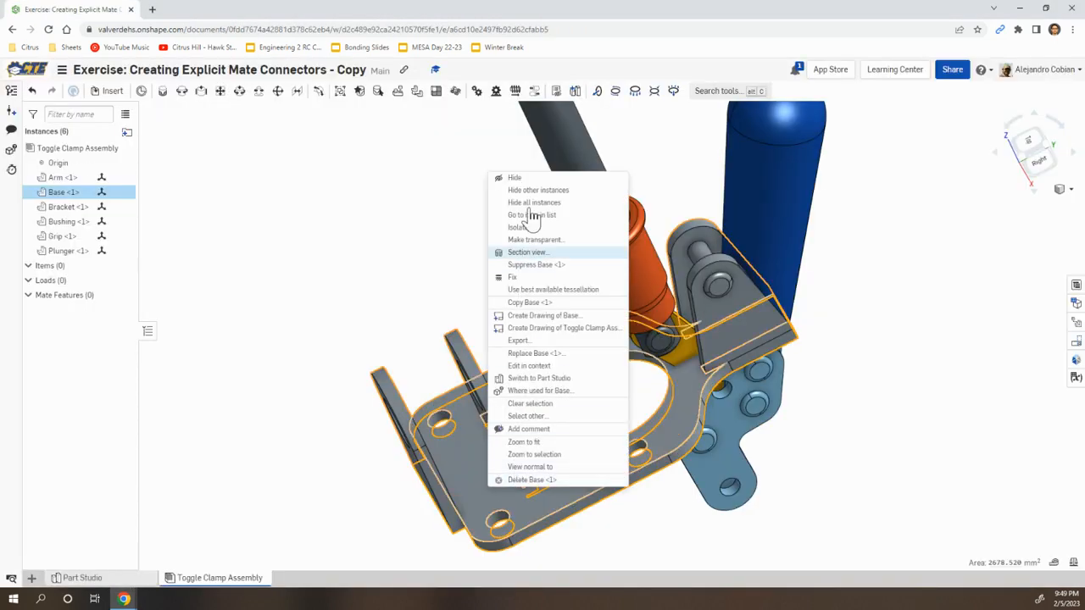
pyautogui.click(525, 282)
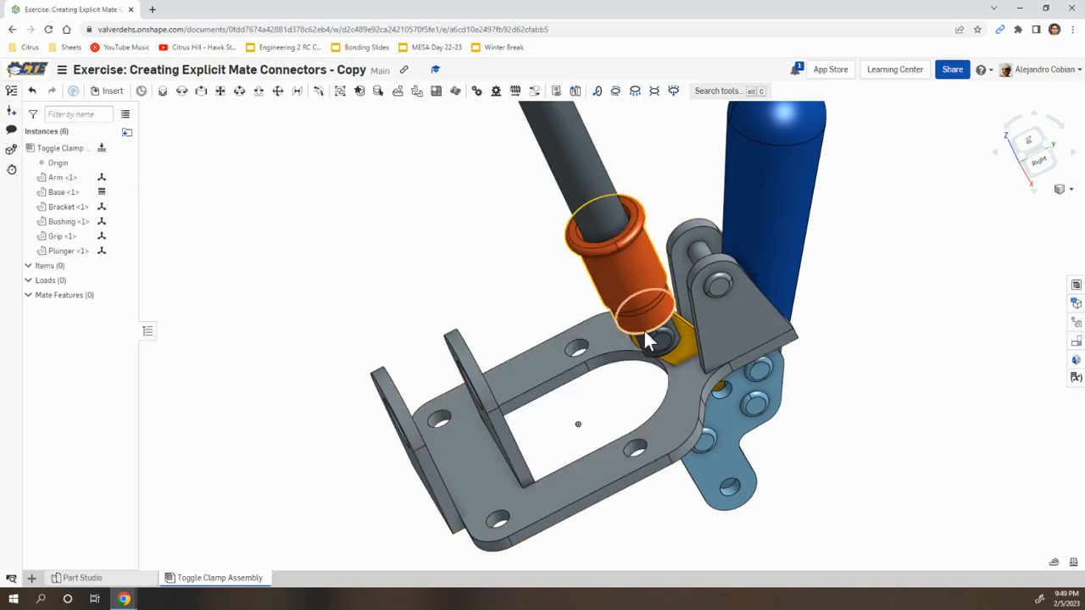
# Spread the Plunger, Bushing, Grip, Arm and Bracket apart from one another around the fixed Base.
pyautogui.moveTo(599, 212); pyautogui.dragTo(553, 203)
pyautogui.moveTo(616, 261); pyautogui.dragTo(667, 181)
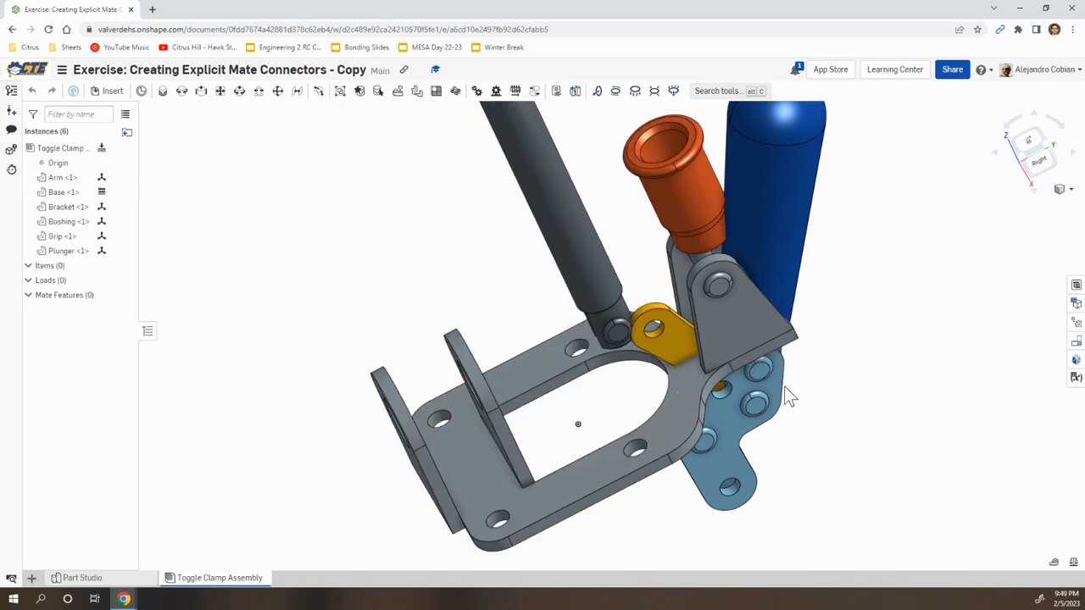
pyautogui.moveTo(799, 305); pyautogui.dragTo(906, 266)
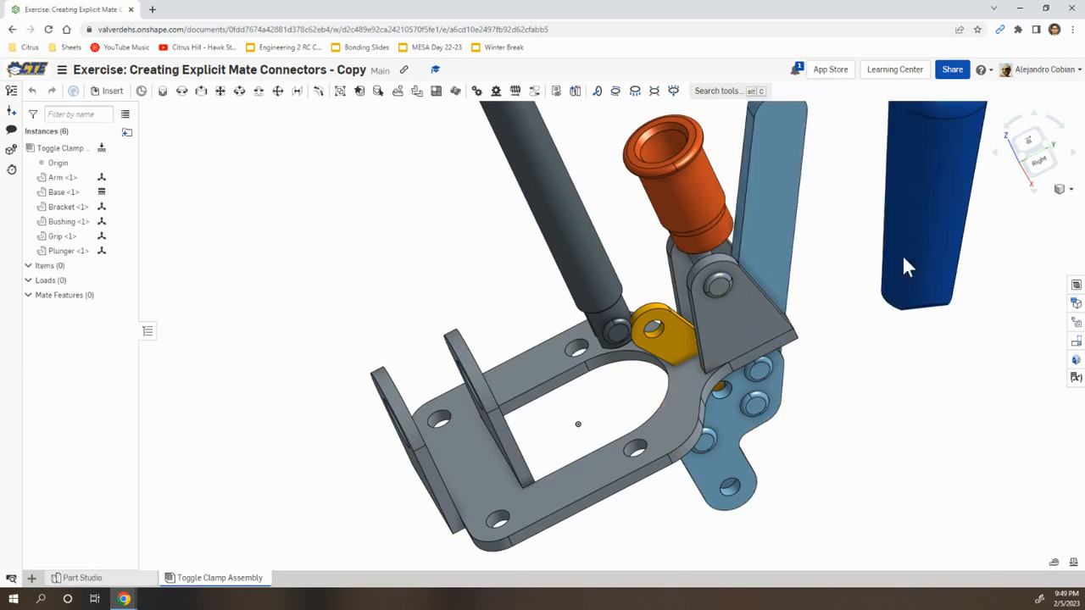
pyautogui.moveTo(656, 331); pyautogui.dragTo(784, 490)
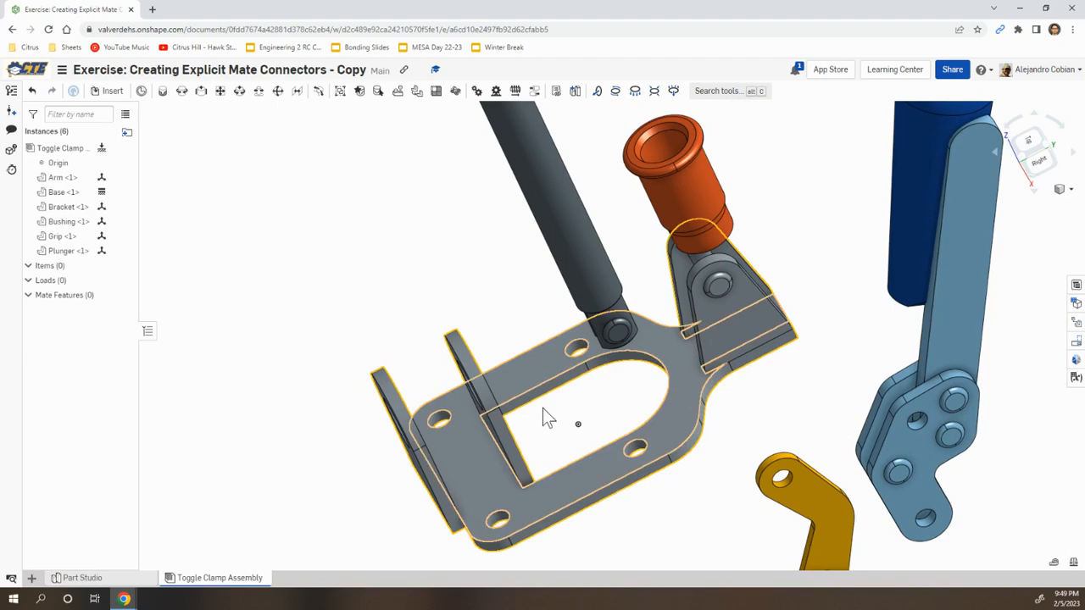
pyautogui.scroll(-3, 708, 403)
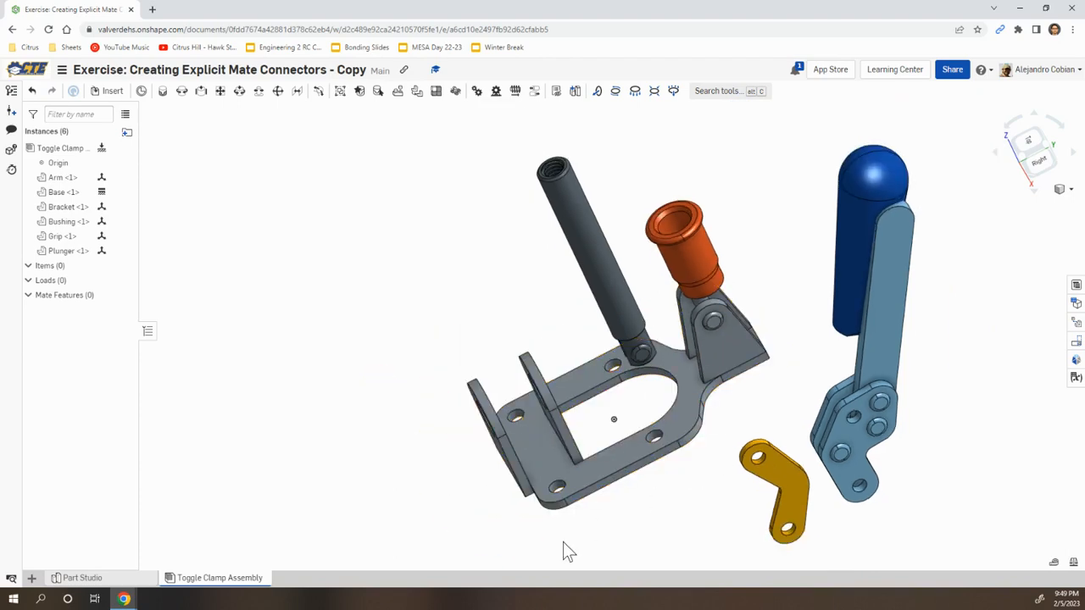
# Following step 9 of the exercise, start a Fastened mate at the centre of the planar face under the Bushing's rim.
pyautogui.hotkey('alt', 'Tab')
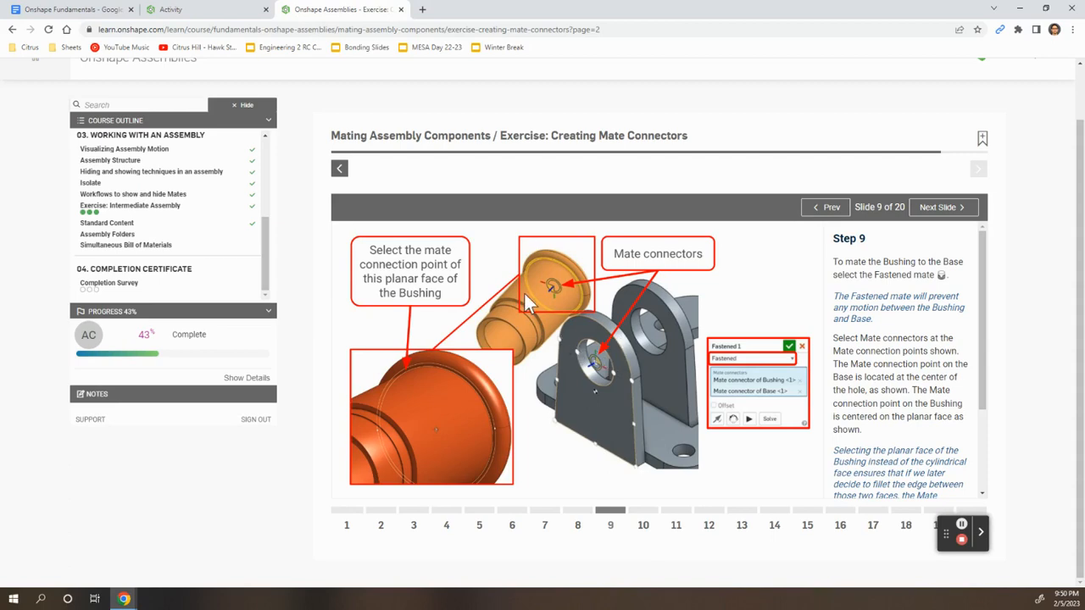
pyautogui.hotkey('alt', 'Tab')
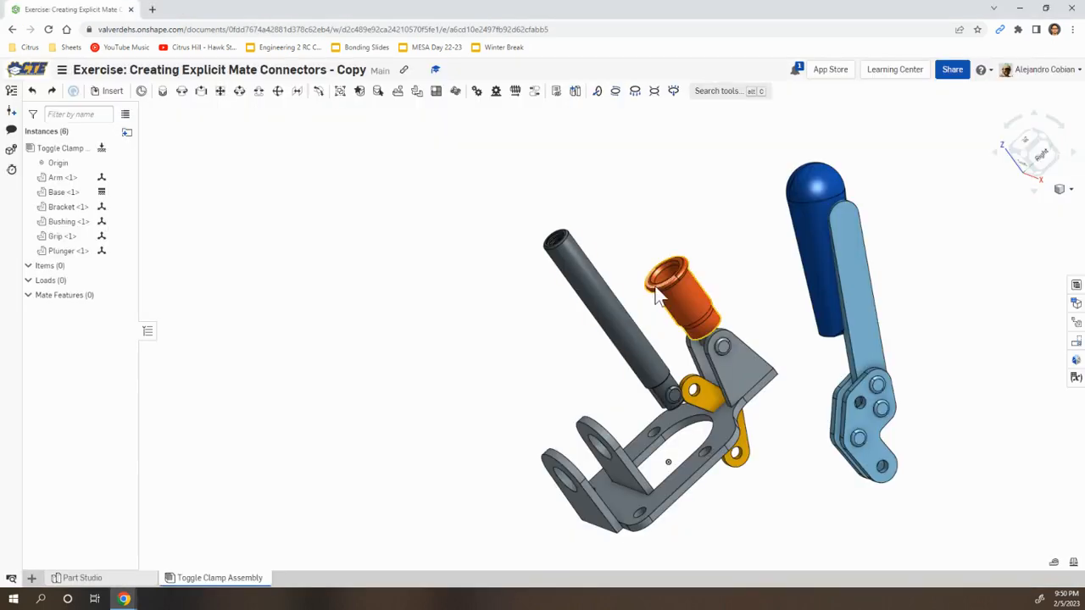
pyautogui.moveTo(751, 298); pyautogui.dragTo(539, 244, button='right')
pyautogui.scroll(6, 698, 282)
pyautogui.scroll(-4, 539, 244)
pyautogui.scroll(4, 539, 245)
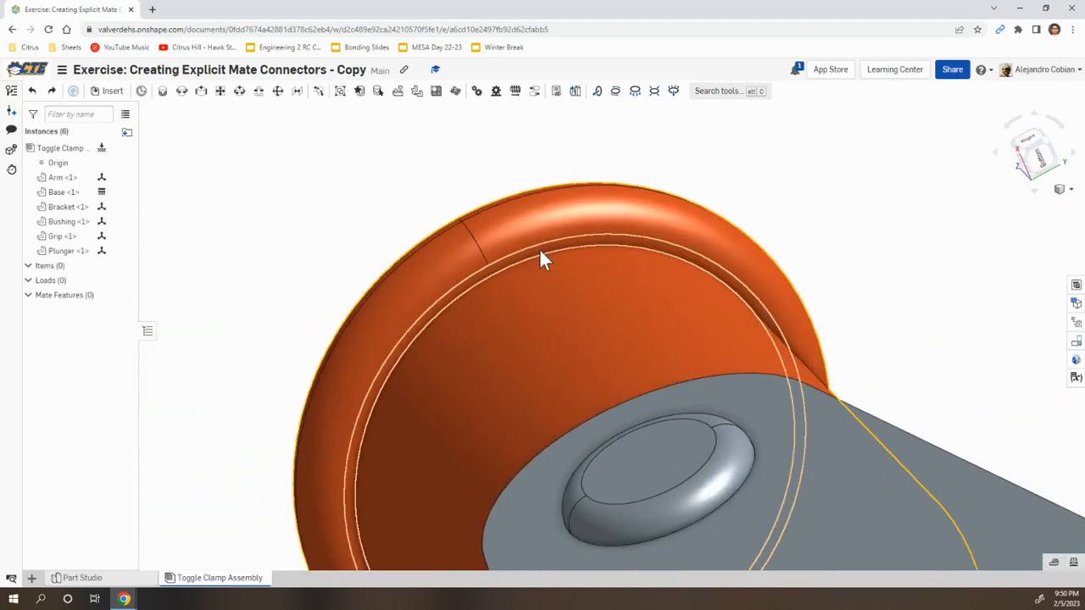
pyautogui.click(162, 92)
pyautogui.moveTo(508, 212); pyautogui.dragTo(574, 250, button='right')
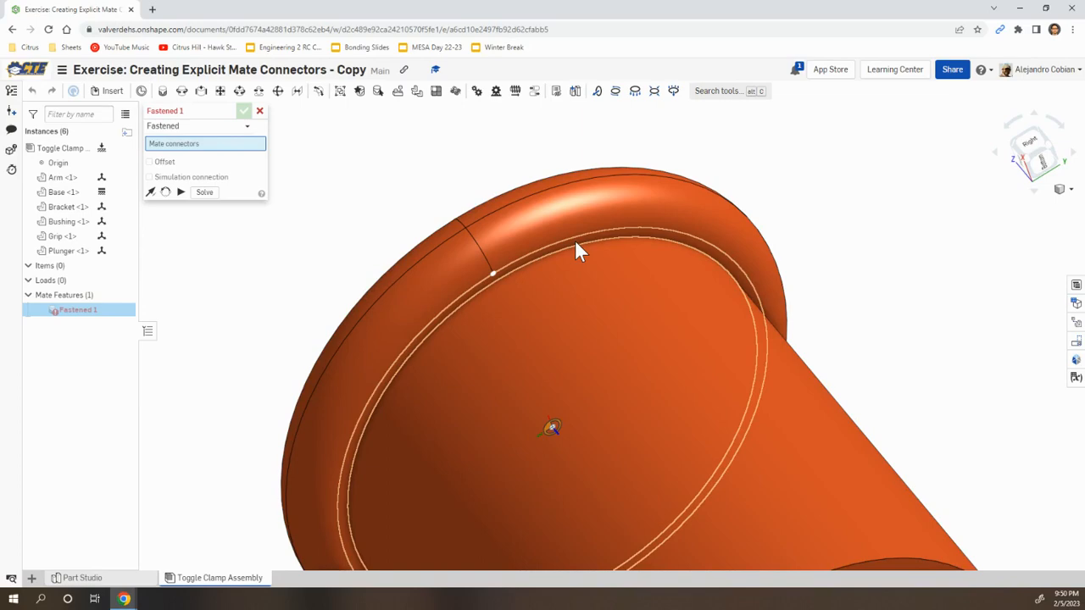
pyautogui.click(552, 432)
# Complete the Fastened mate at the hole centre of the Base's outer upright, flipping the primary axis so the Bushing passes through both uprights.
pyautogui.scroll(-5, 463, 406)
pyautogui.moveTo(448, 468); pyautogui.dragTo(434, 473, button='right')
pyautogui.moveTo(434, 473); pyautogui.dragTo(552, 284, button='middle')
pyautogui.moveTo(553, 284); pyautogui.dragTo(507, 332, button='right')
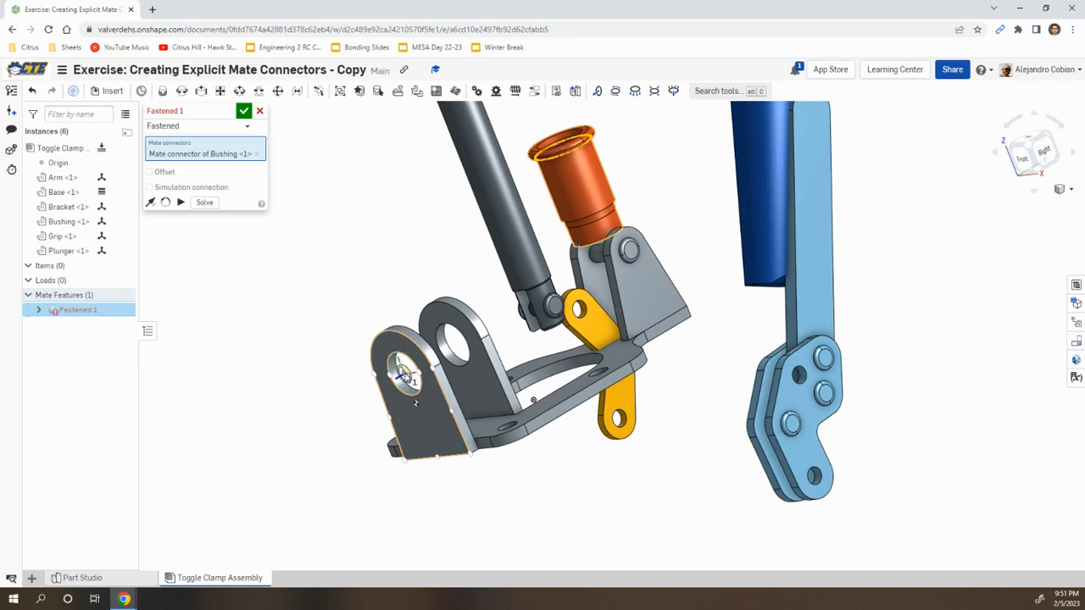
pyautogui.click(410, 378)
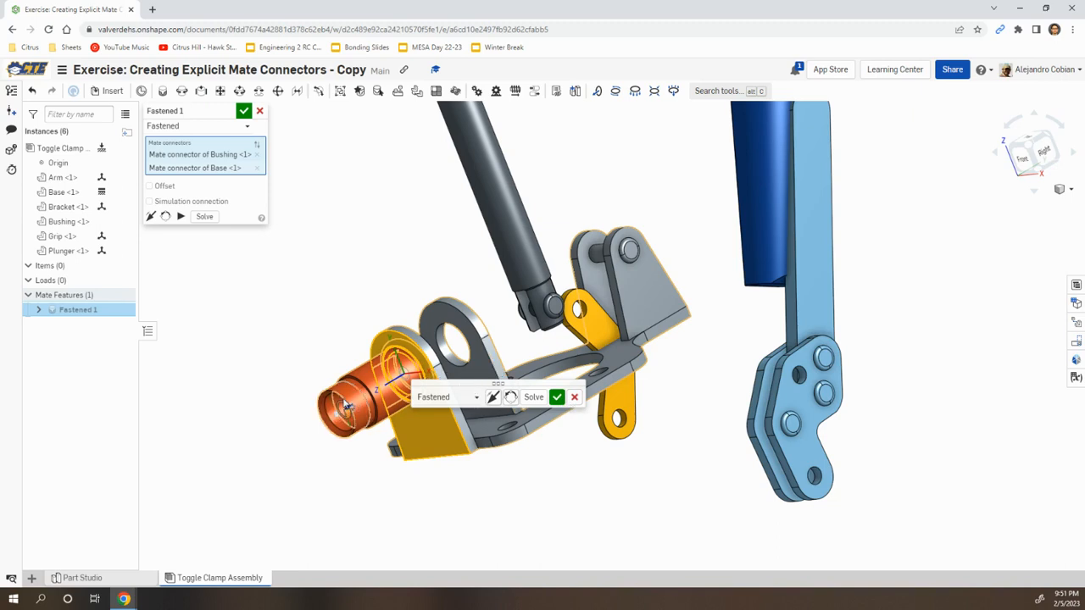
pyautogui.click(492, 398)
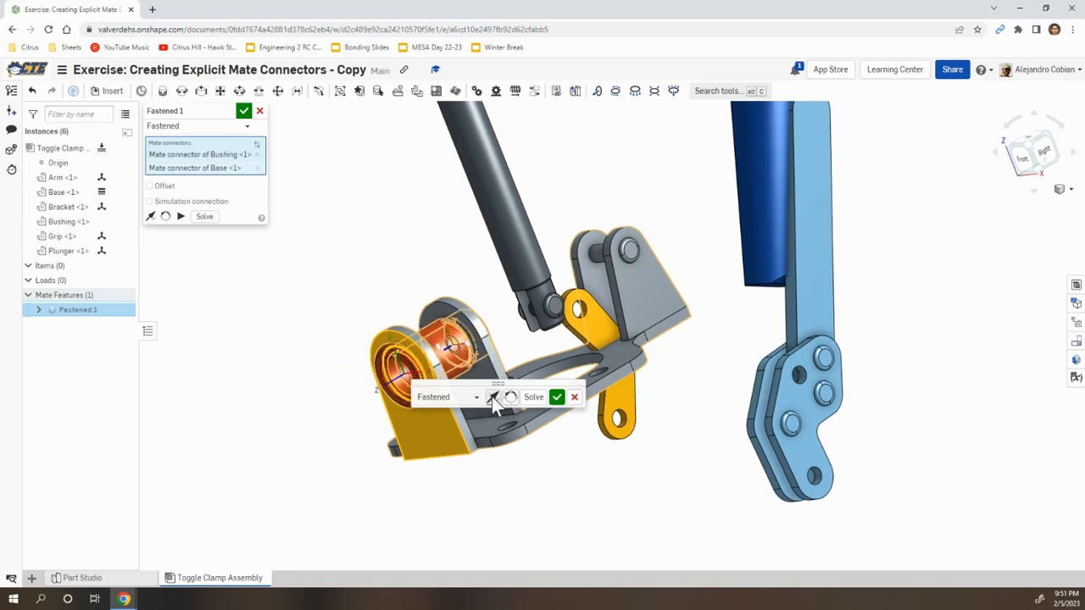
pyautogui.click(557, 398)
pyautogui.moveTo(334, 349); pyautogui.dragTo(379, 356, button='right')
# Following step 11 of the exercise, add a Slider mate between the Plunger's cylindrical face centre and the hole of the Base's outer upright.
pyautogui.hotkey('alt', 'Tab')
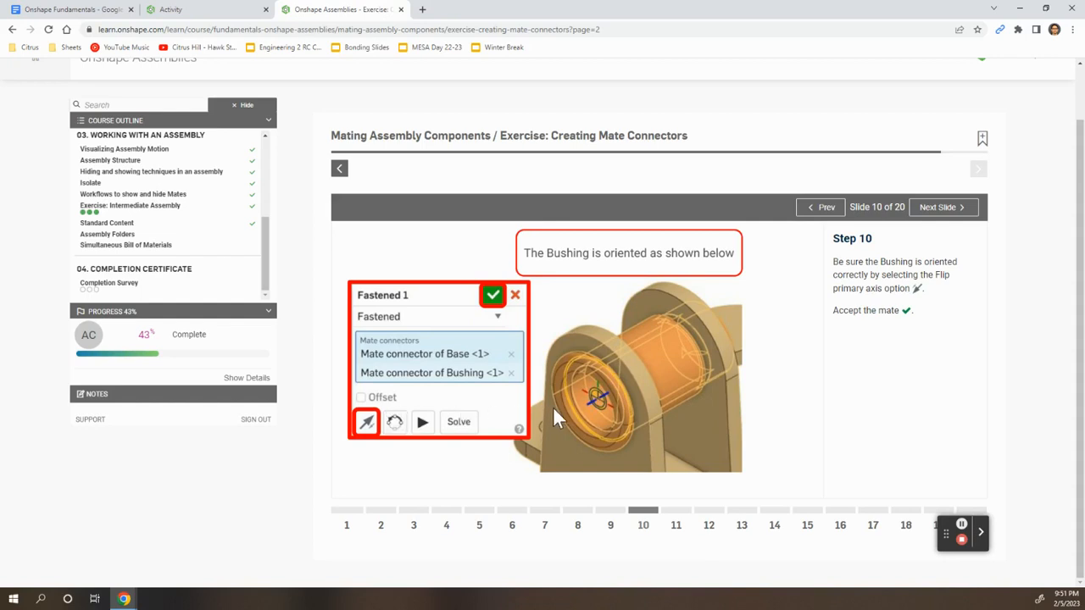
pyautogui.click(677, 524)
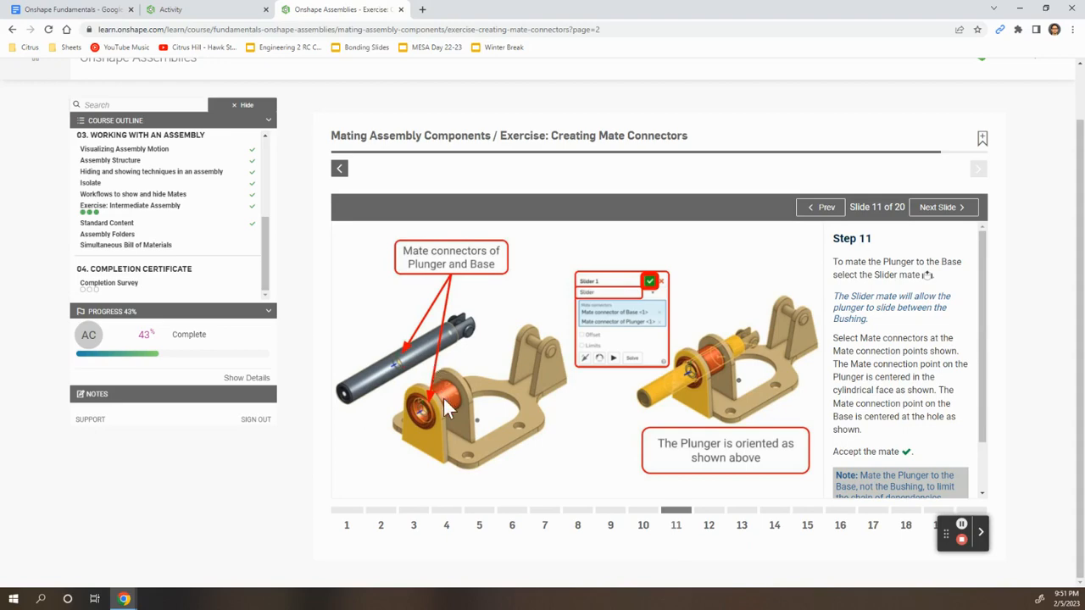
pyautogui.hotkey('alt', 'Tab')
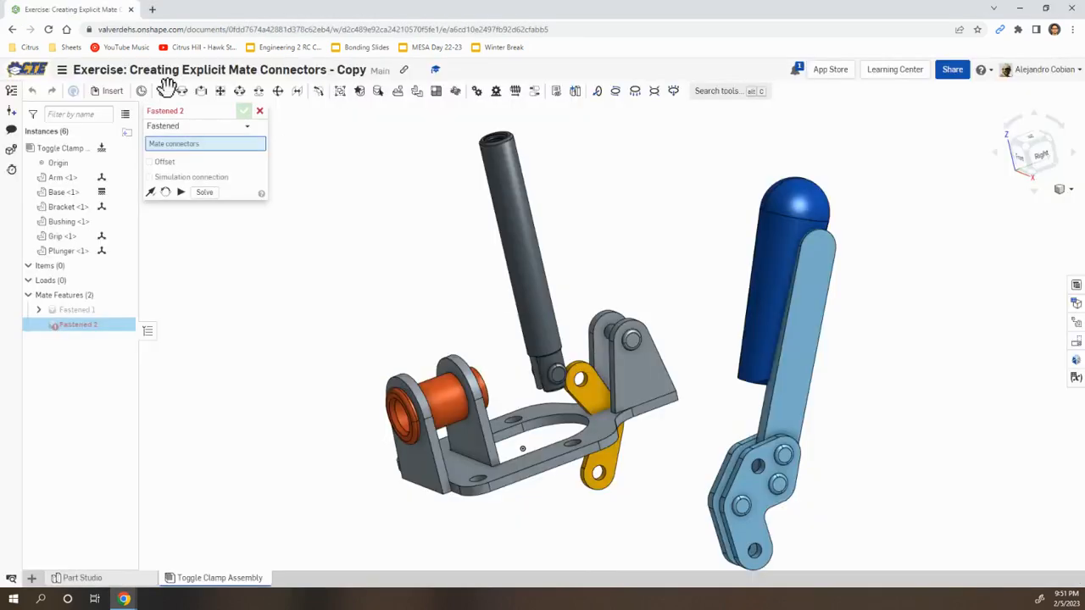
pyautogui.click(201, 90)
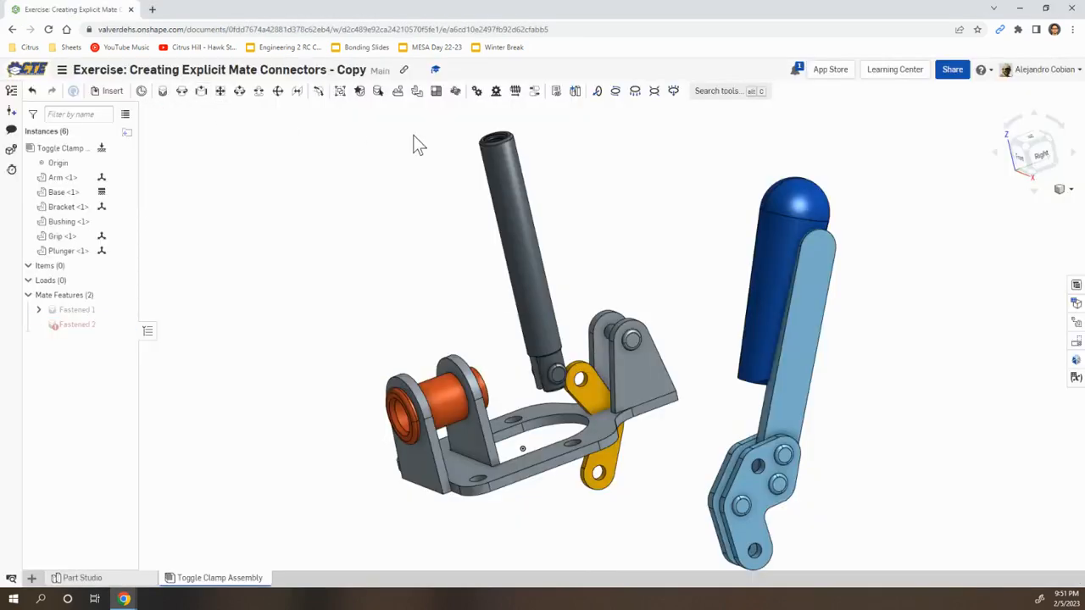
pyautogui.click(521, 243)
pyautogui.moveTo(366, 343); pyautogui.dragTo(420, 382, button='right')
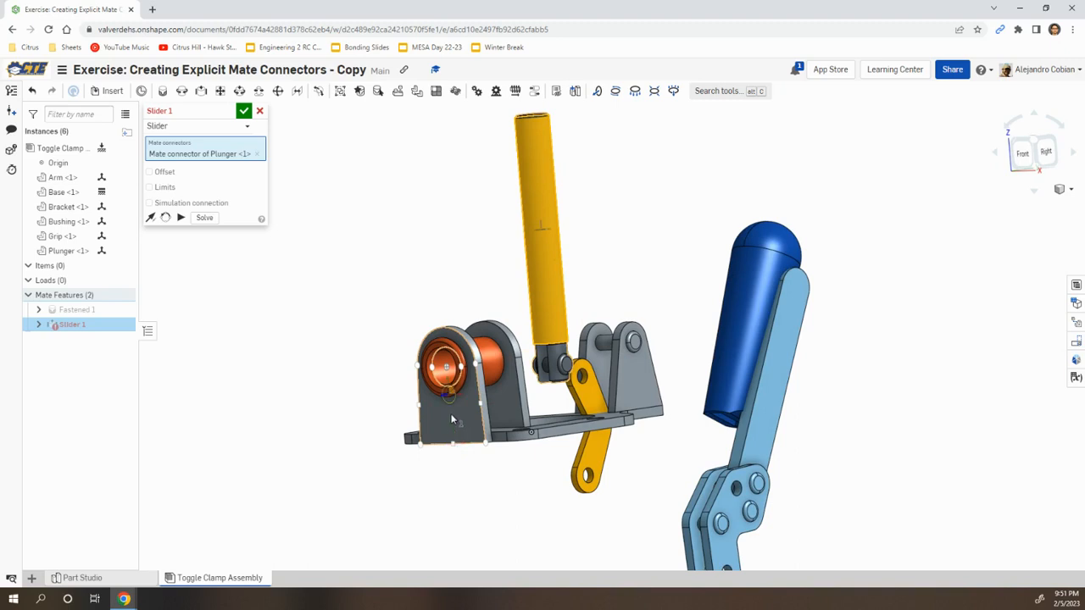
pyautogui.click(447, 370)
pyautogui.hotkey('alt', 'Tab')
pyautogui.hotkey('alt', 'Tab')
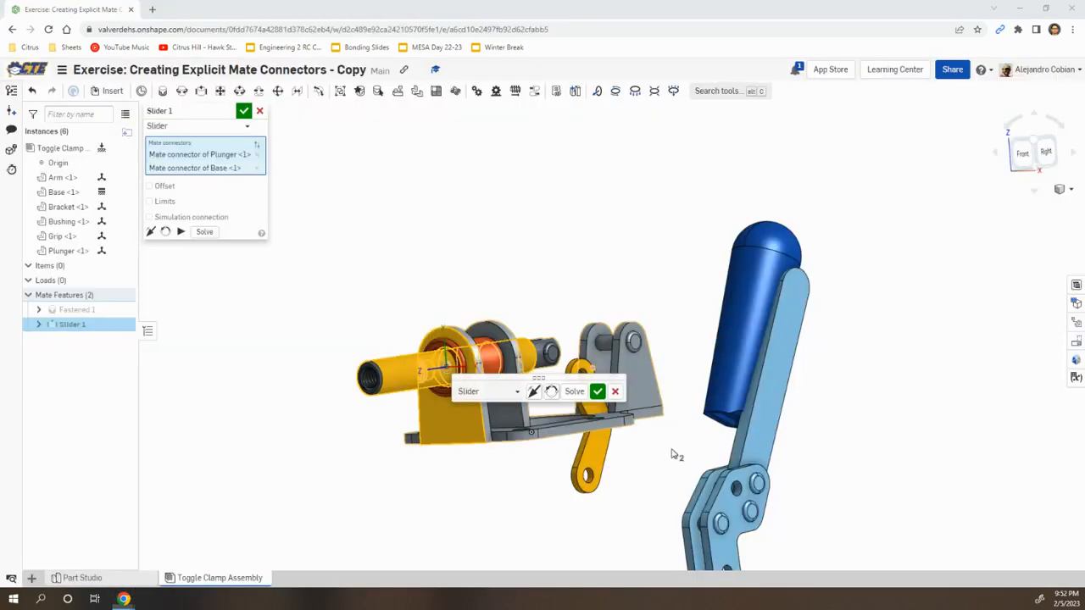
pyautogui.click(599, 395)
pyautogui.moveTo(540, 484)
pyautogui.mouseDown(button='right')
pyautogui.moveTo(516, 509)
pyautogui.moveTo(543, 499)
pyautogui.mouseUp(button='right')
# Advance the exercise to step 13 and start an explicit mate connector in the assembly with the Between entities origin type.
pyautogui.hotkey('alt', 'Tab')
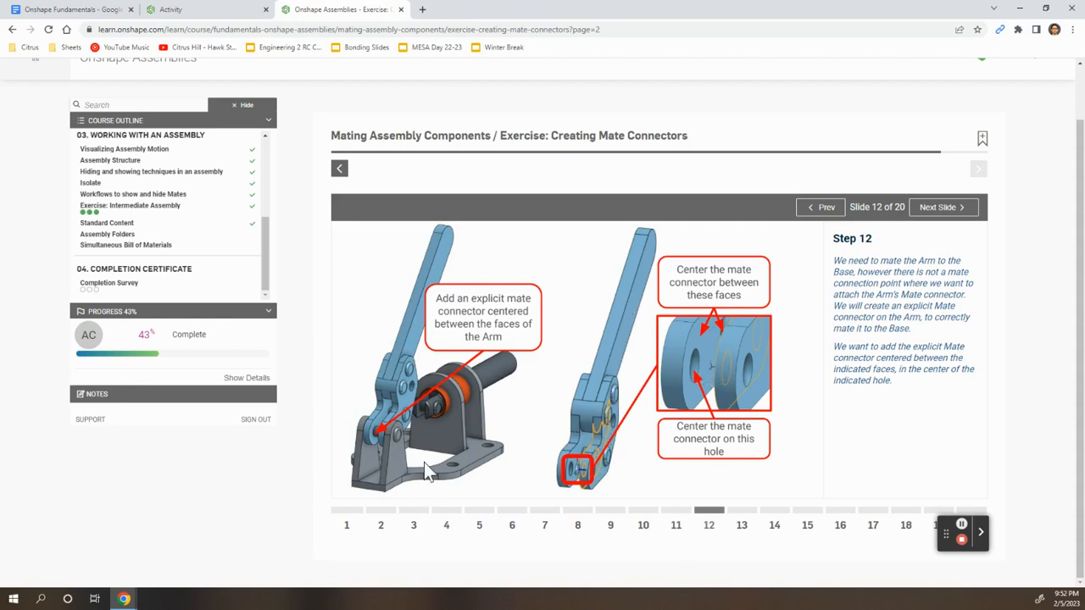
pyautogui.click(736, 510)
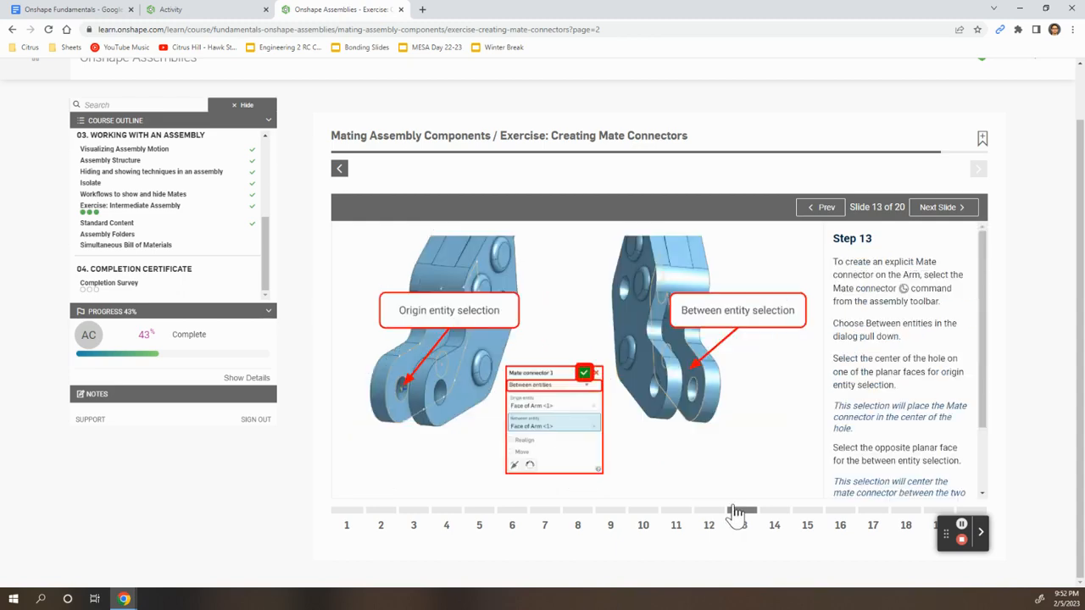
pyautogui.hotkey('alt', 'Tab')
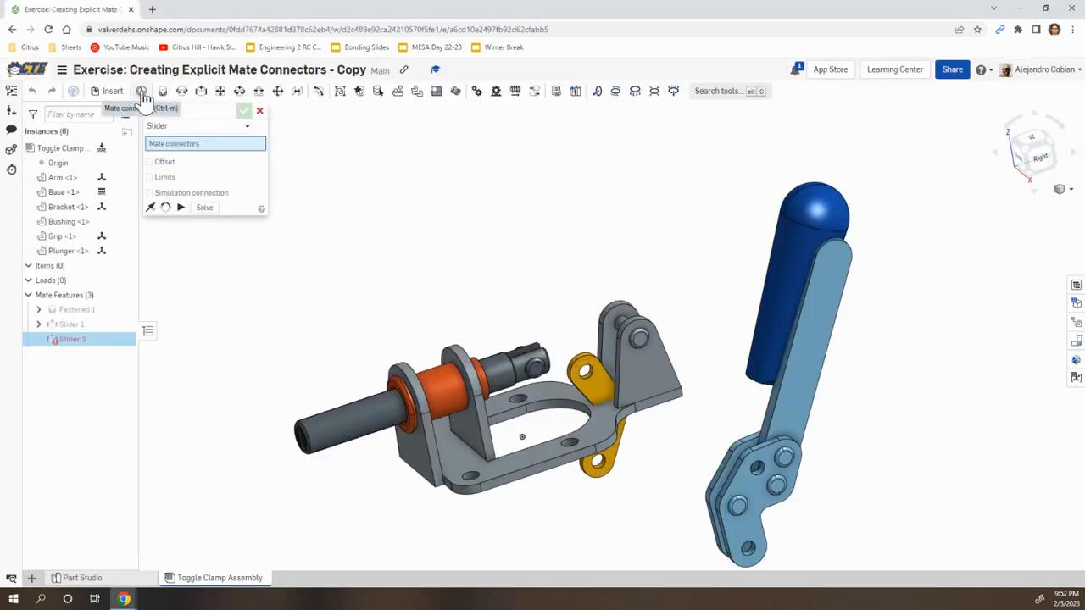
pyautogui.press('Escape')
pyautogui.press('m')
pyautogui.moveTo(874, 472); pyautogui.dragTo(761, 415, button='right')
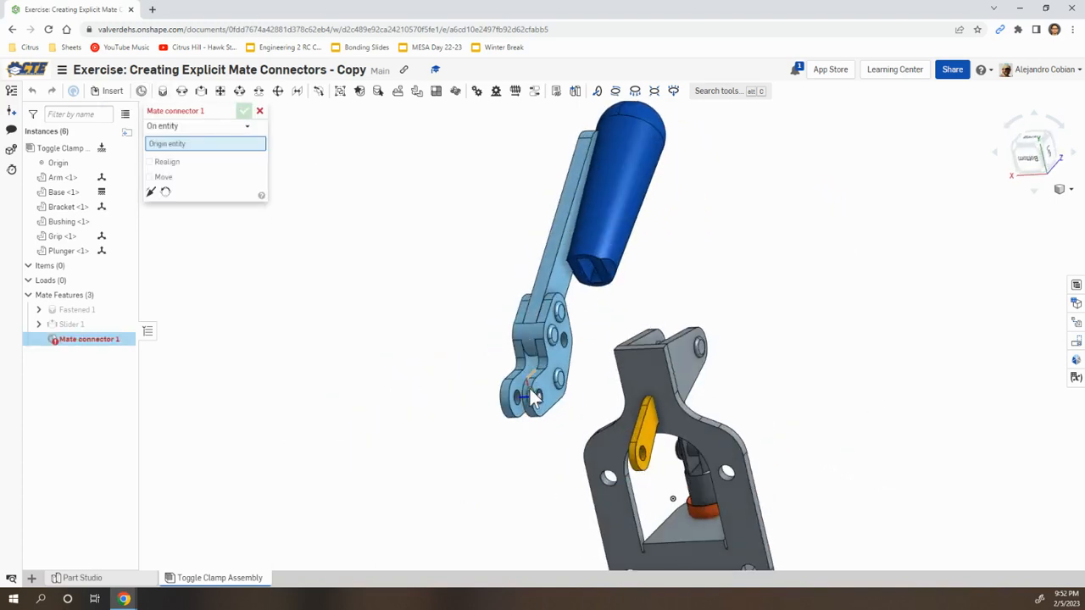
pyautogui.scroll(5, 531, 392)
pyautogui.hotkey('alt', 'Tab')
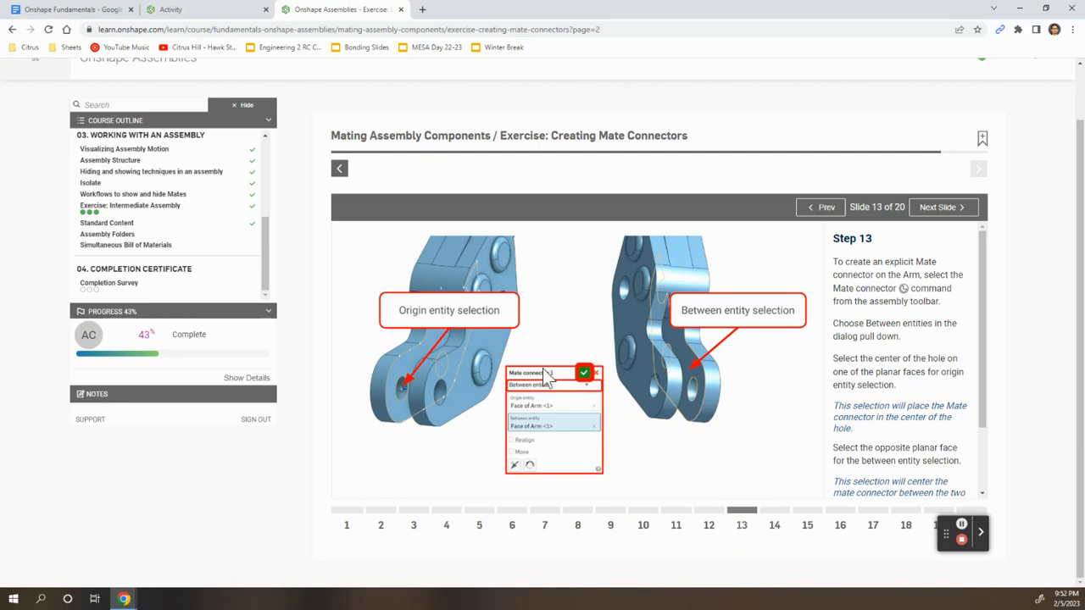
pyautogui.hotkey('alt', 'Tab')
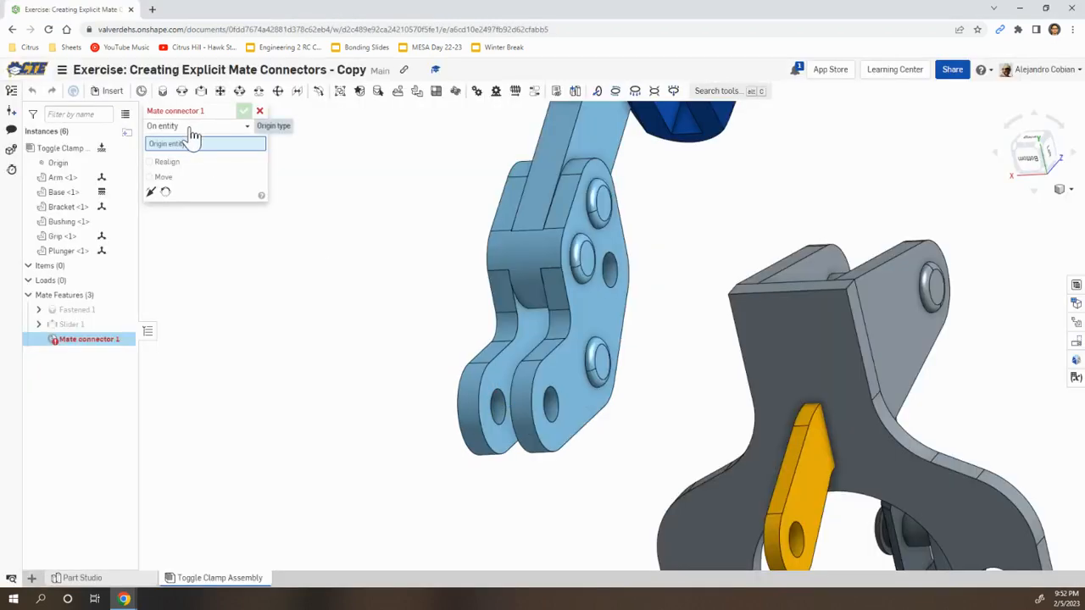
pyautogui.click(188, 127)
pyautogui.click(195, 161)
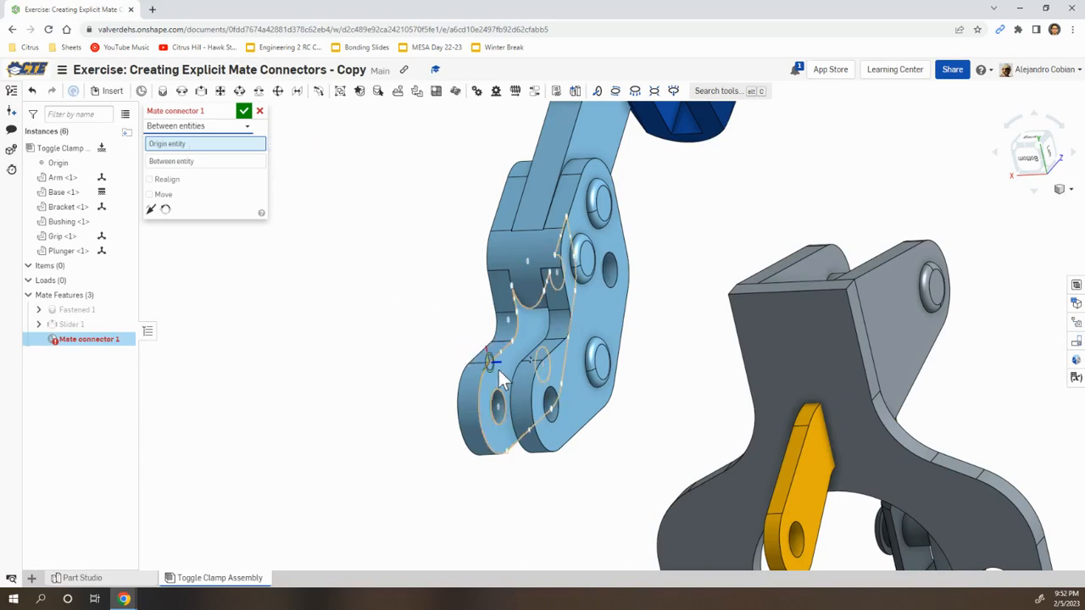
# Following step 13 of the exercise, set the connector's origin entity at the hole centre on a planar face of the Arm's fork.
pyautogui.hotkey('alt', 'Tab')
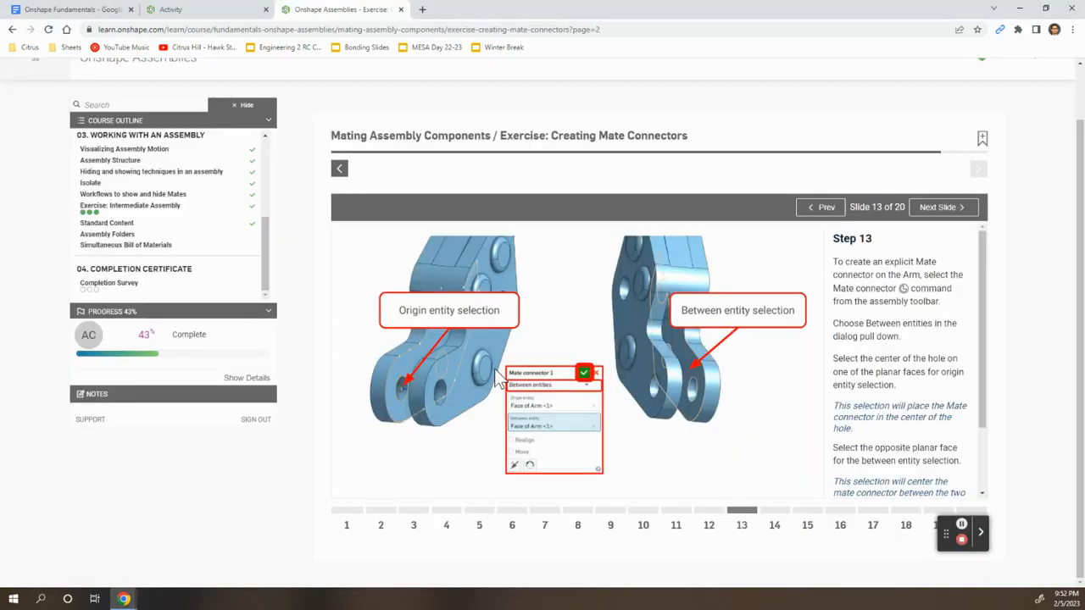
pyautogui.hotkey('alt', 'Tab')
pyautogui.scroll(3, 491, 374)
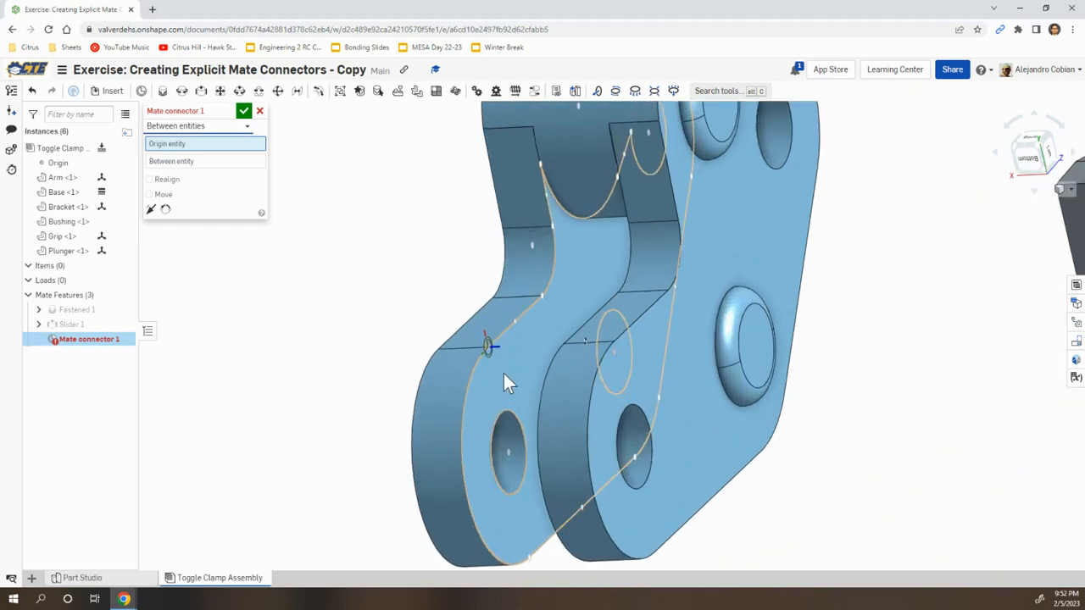
pyautogui.click(509, 451)
# Use the opposite planar face of the Arm's fork as the between entity, check against step 13, and accept the mate connector.
pyautogui.moveTo(334, 402); pyautogui.dragTo(296, 273, button='right')
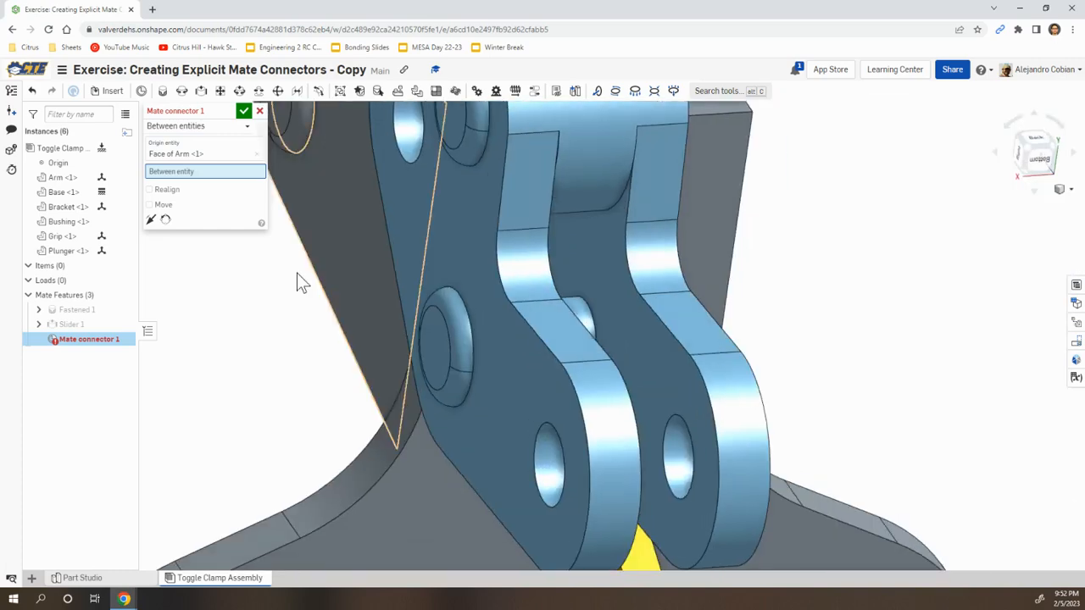
pyautogui.click(669, 385)
pyautogui.moveTo(860, 383); pyautogui.dragTo(839, 379, button='right')
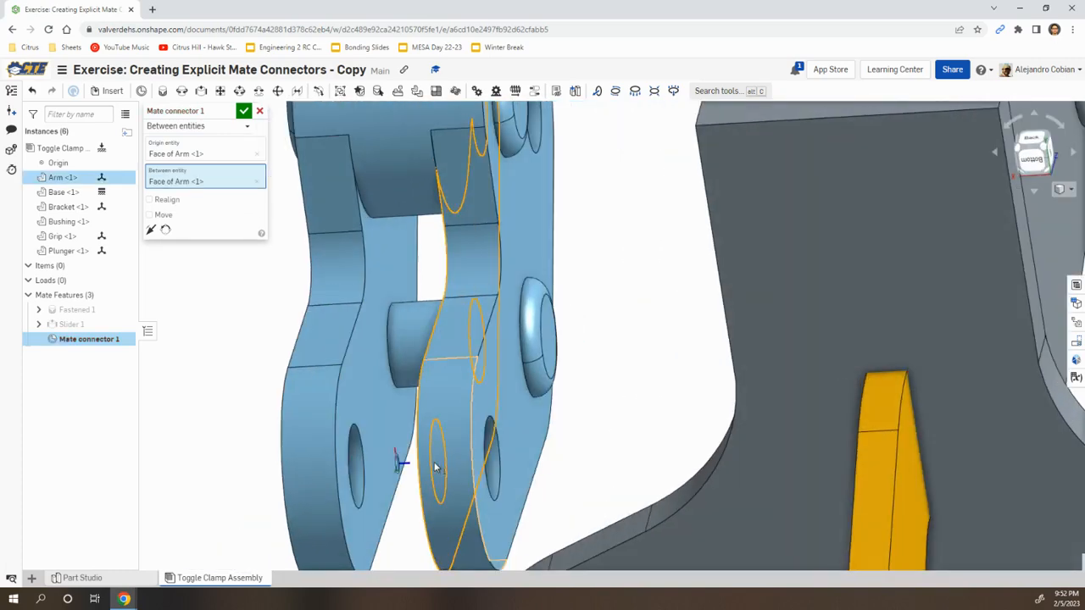
pyautogui.moveTo(399, 465); pyautogui.dragTo(291, 183, button='right')
pyautogui.hotkey('alt', 'Tab')
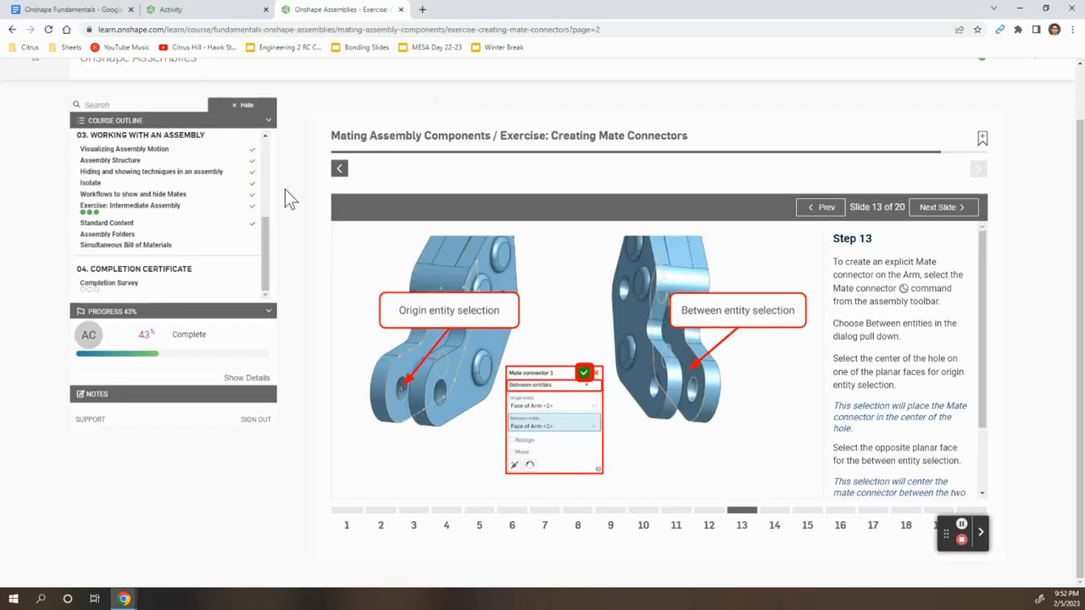
pyautogui.hotkey('alt', 'Tab')
pyautogui.click(241, 110)
pyautogui.moveTo(278, 185); pyautogui.dragTo(571, 362, button='right')
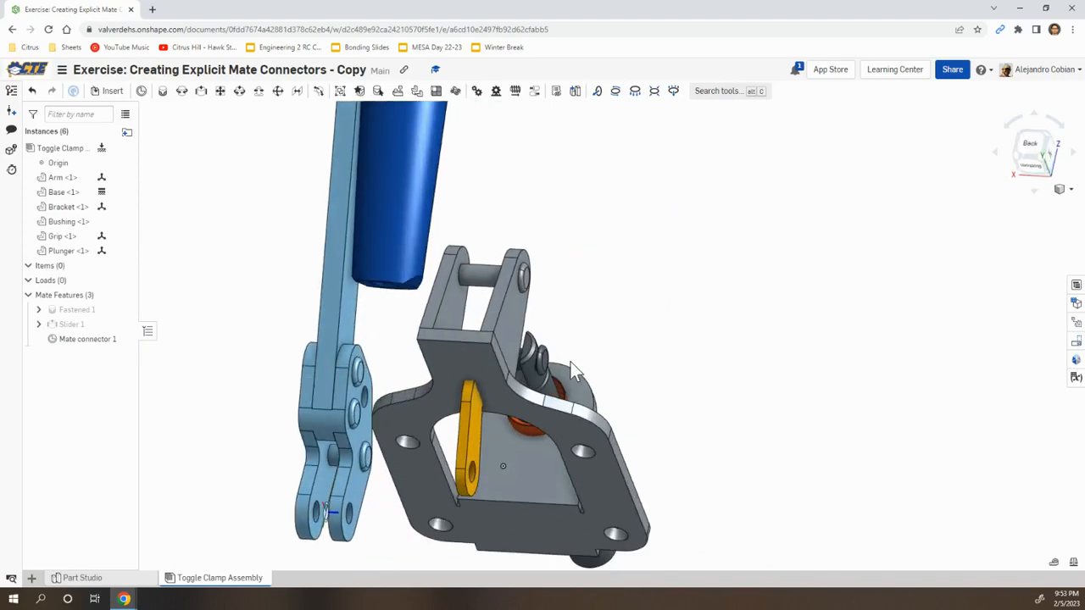
# Following step 14 of the exercise, add a Revolute mate between the Arm's explicit mate connector and the Base's pin.
pyautogui.hotkey('alt', 'Tab')
pyautogui.click(775, 511)
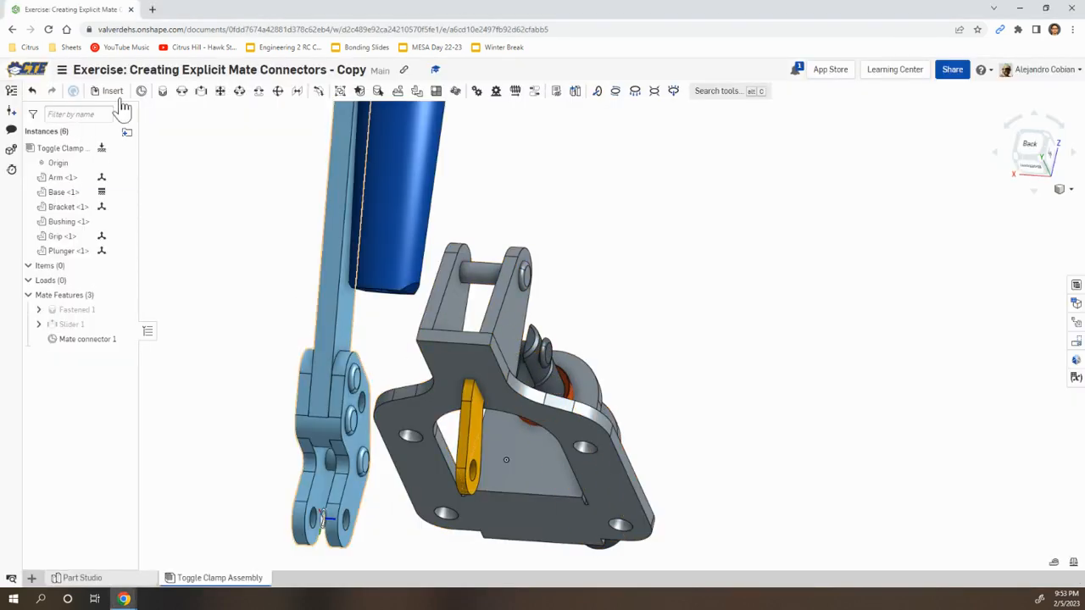
pyautogui.click(182, 92)
pyautogui.scroll(5, 298, 441)
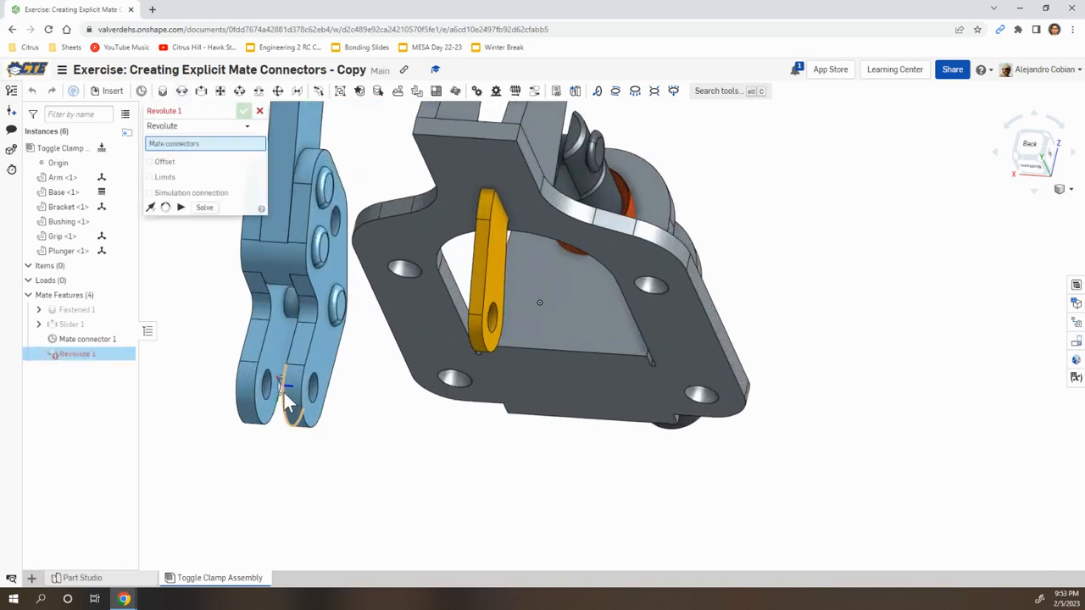
pyautogui.press('Left')
pyautogui.moveTo(299, 397); pyautogui.dragTo(284, 415, button='right')
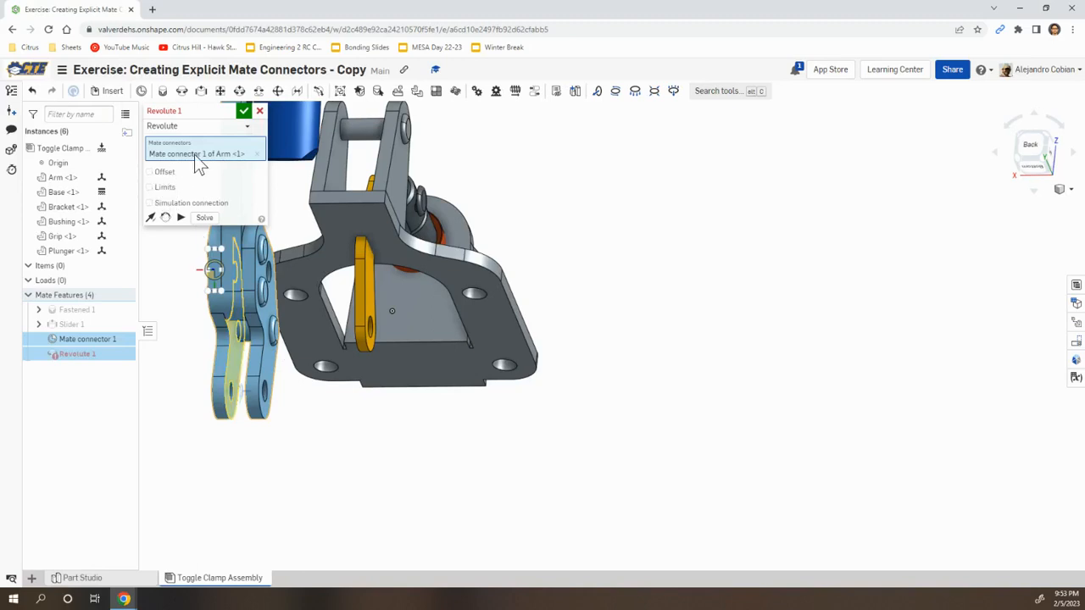
pyautogui.moveTo(386, 127); pyautogui.dragTo(383, 278, button='middle')
pyautogui.moveTo(383, 278); pyautogui.dragTo(383, 239, button='right')
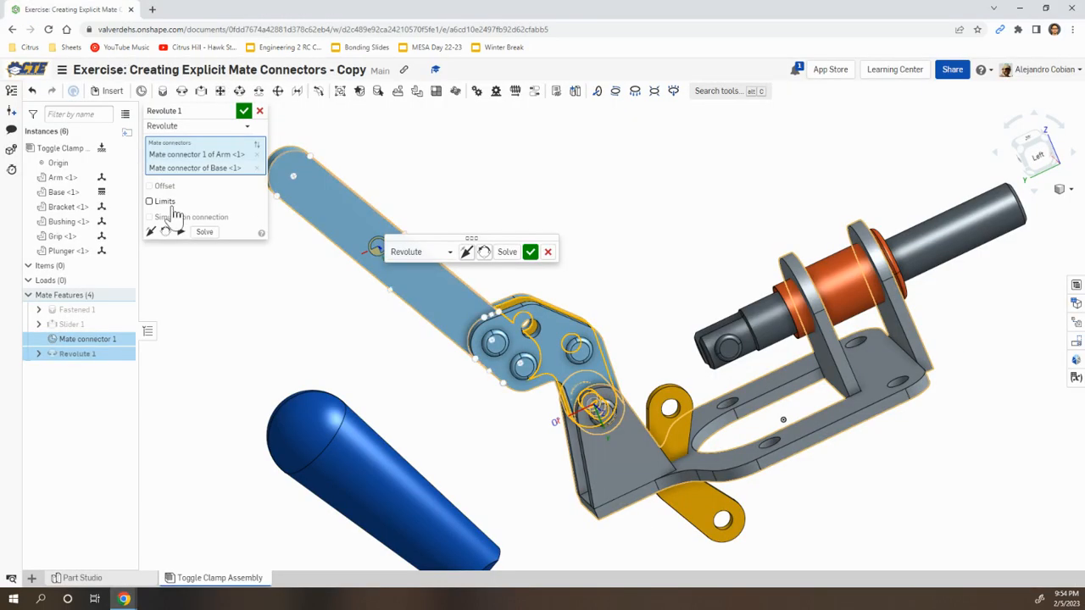
# Enable limits on the Arm-to-Base Revolute mate with a minimum angle of 1.5 deg and a maximum of 86.5 deg.
pyautogui.click(150, 201)
pyautogui.click(236, 217)
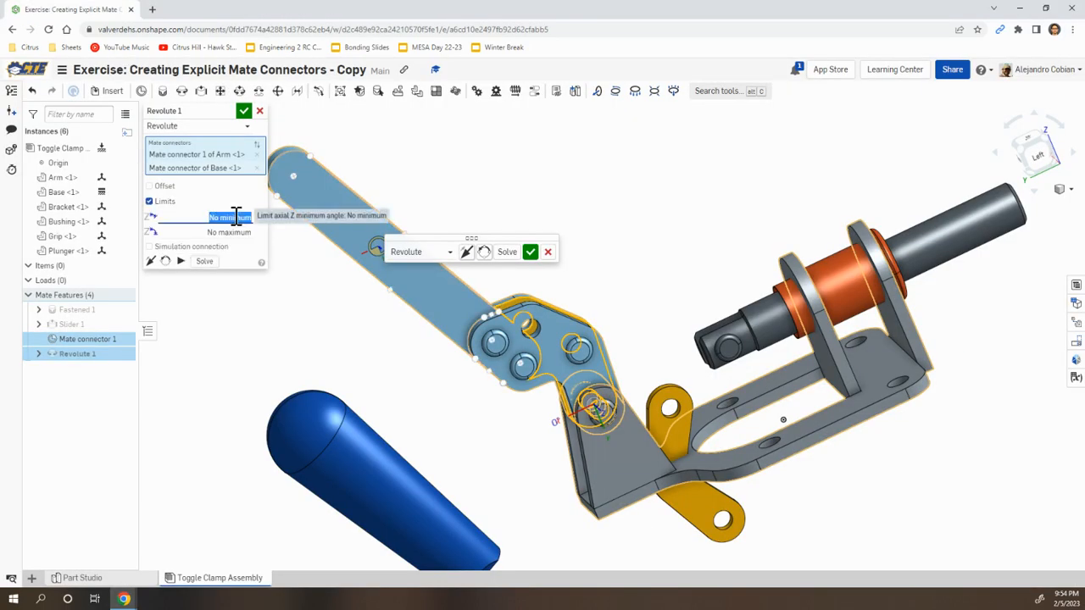
pyautogui.press('BackSpace')
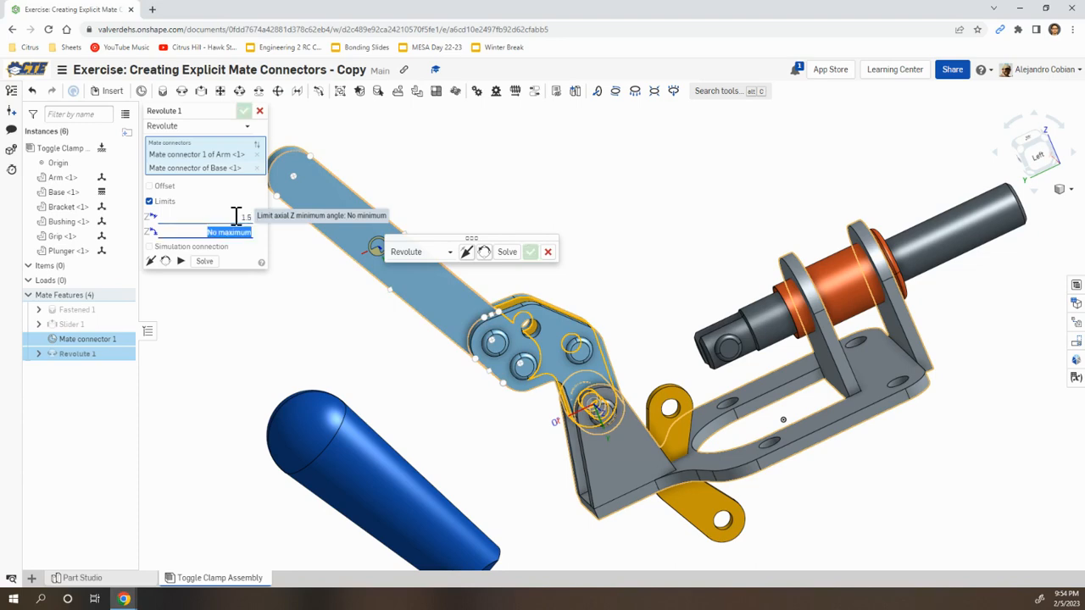
pyautogui.hotkey('alt', 'Tab')
pyautogui.hotkey('alt', 'Tab')
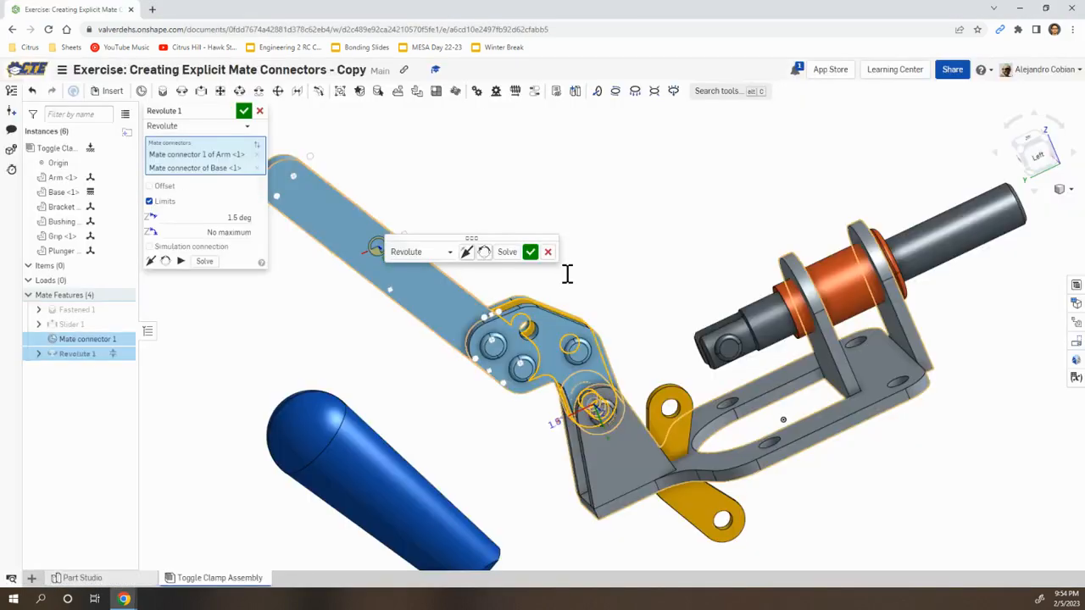
pyautogui.write('88.5')
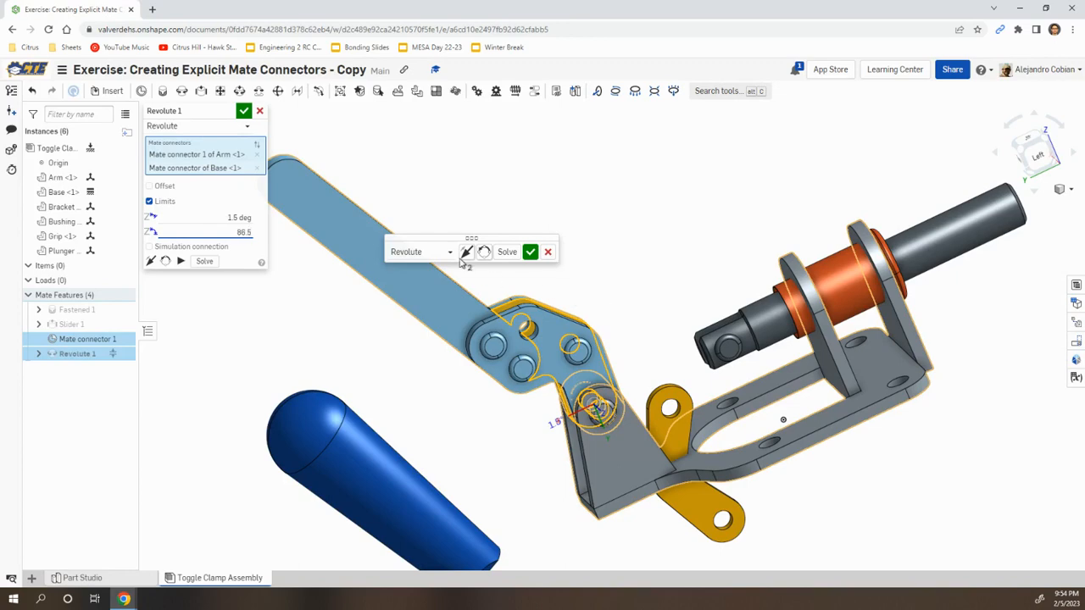
# Reorient the secondary axis of the Arm's Revolute mate, animate and solve its motion within the limits, and accept the mate.
pyautogui.click(181, 262)
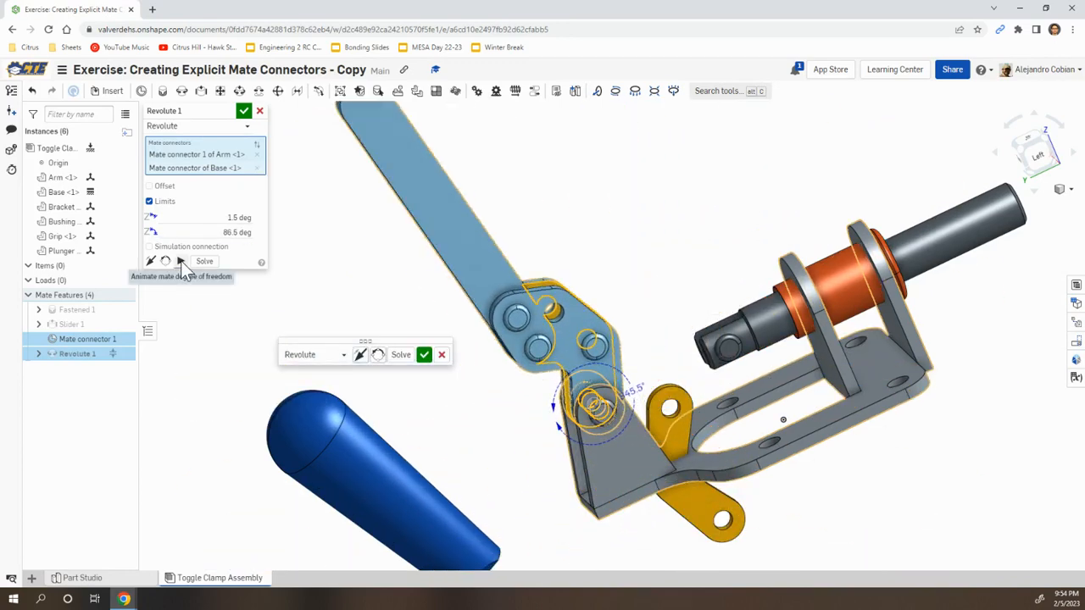
pyautogui.click(377, 354)
pyautogui.click(377, 354)
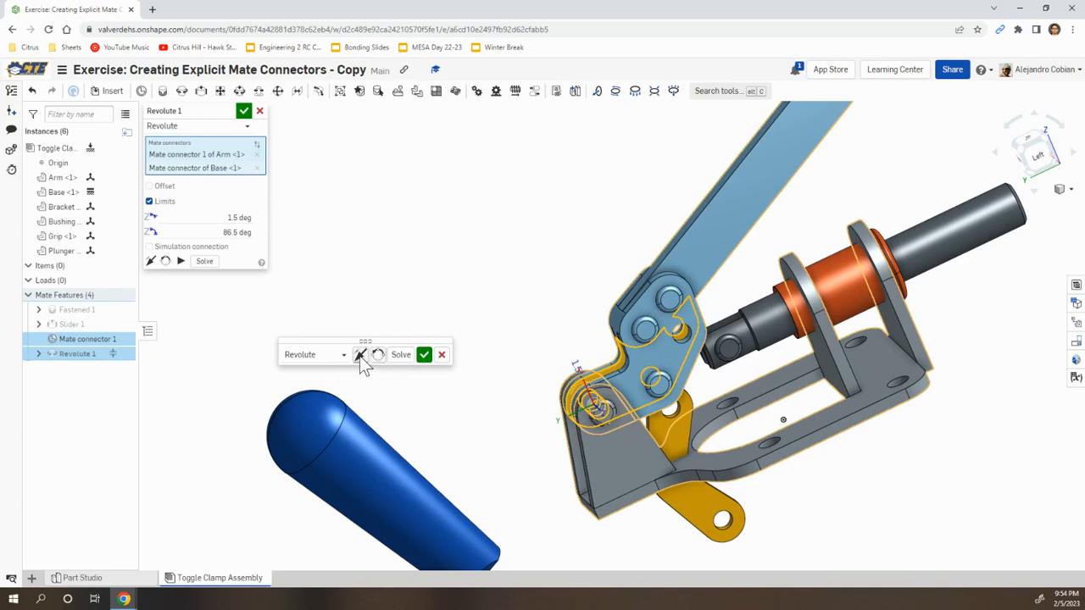
pyautogui.click(181, 262)
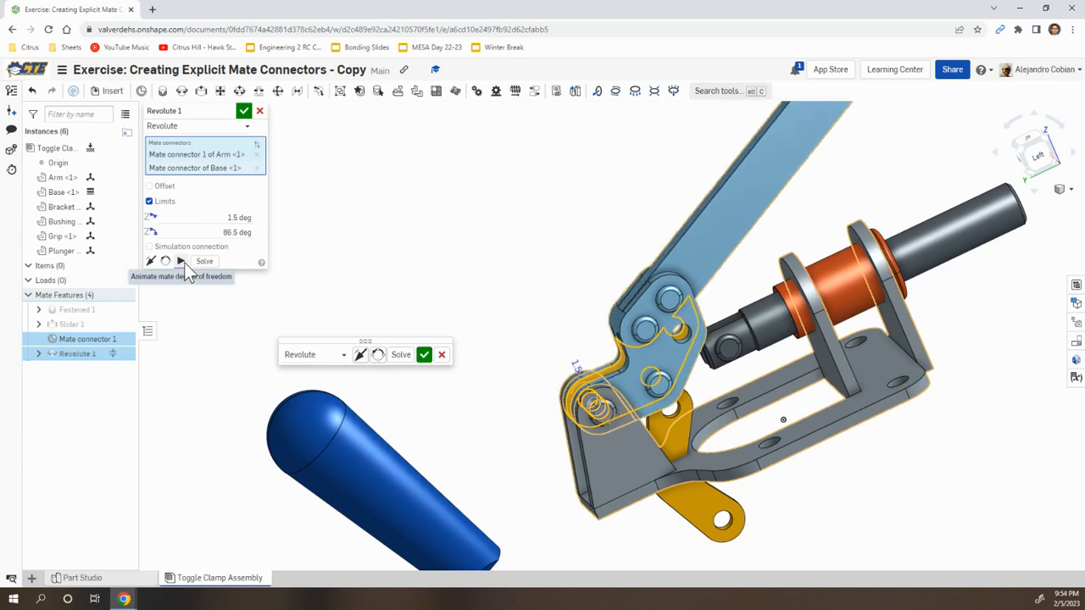
pyautogui.click(202, 262)
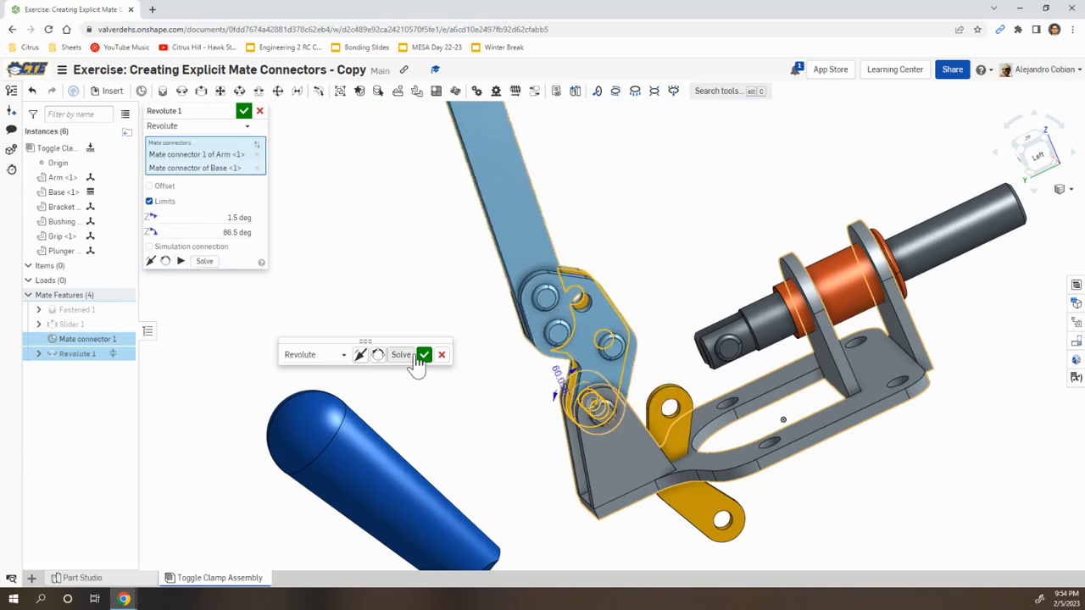
pyautogui.click(424, 354)
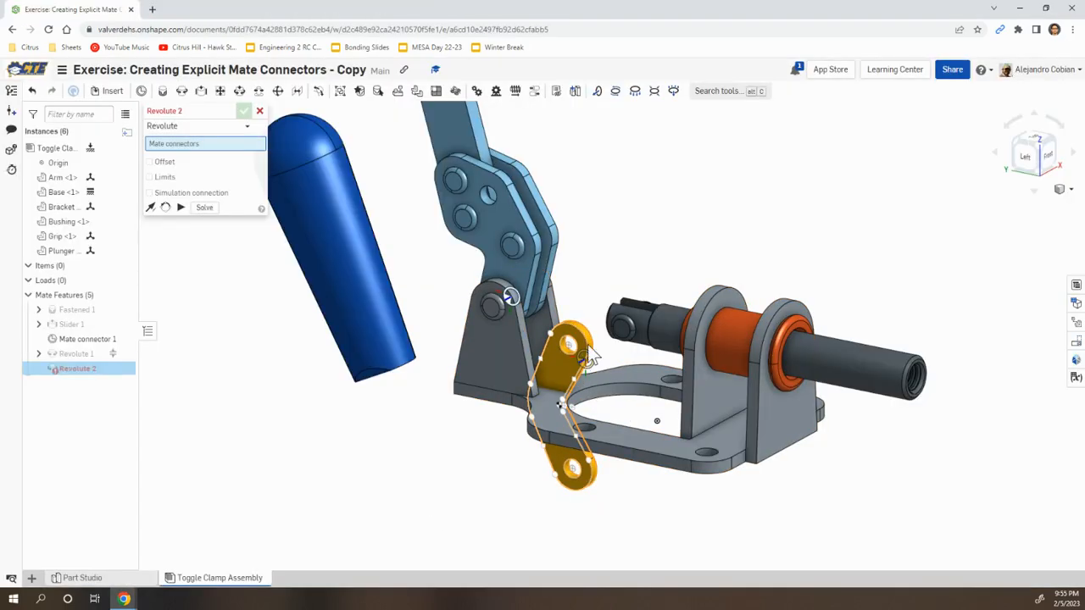
# For step 15 of the exercise, start another Revolute mate and move the loose Bracket clear of the Base plate.
pyautogui.moveTo(588, 344); pyautogui.dragTo(724, 245)
pyautogui.moveTo(723, 246); pyautogui.dragTo(538, 378, button='right')
pyautogui.moveTo(726, 381); pyautogui.dragTo(503, 356, button='right')
pyautogui.moveTo(506, 299); pyautogui.dragTo(464, 193, button='right')
pyautogui.moveTo(630, 251); pyautogui.dragTo(505, 301, button='right')
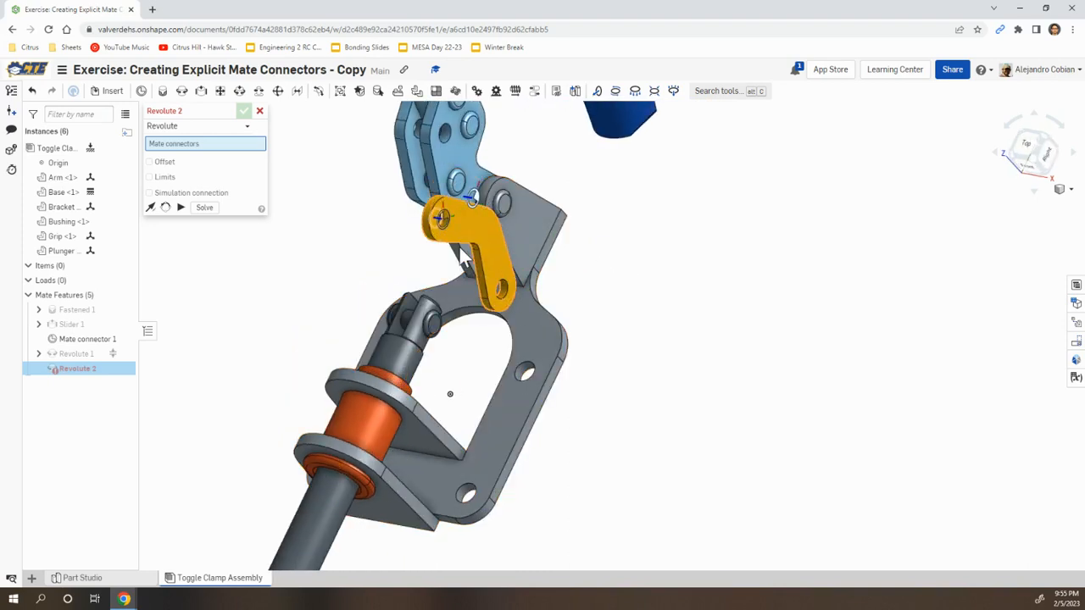
pyautogui.hotkey('alt', 'Tab')
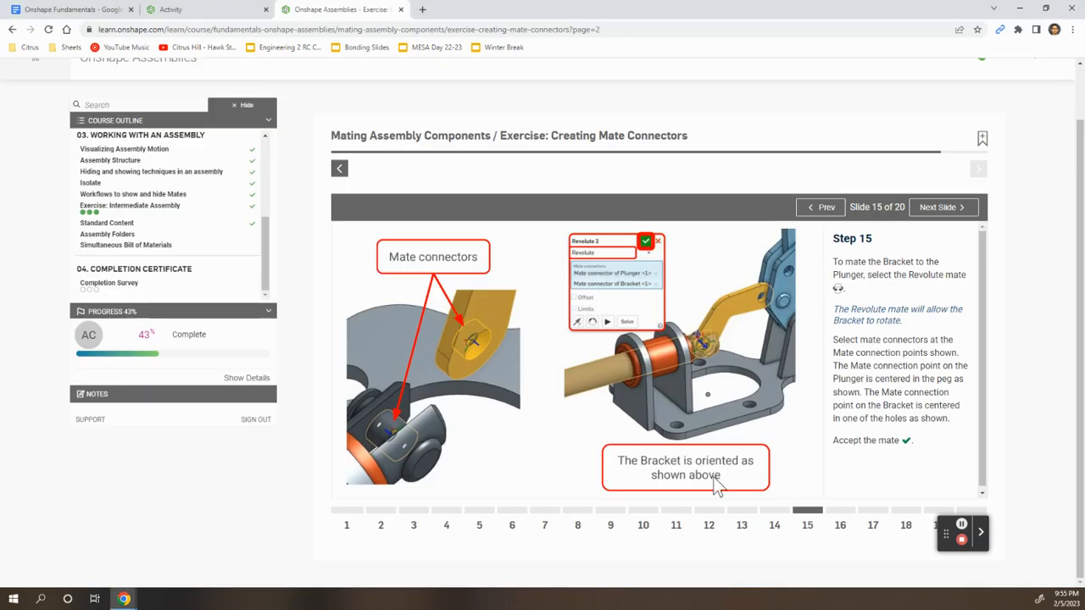
pyautogui.hotkey('alt', 'Tab')
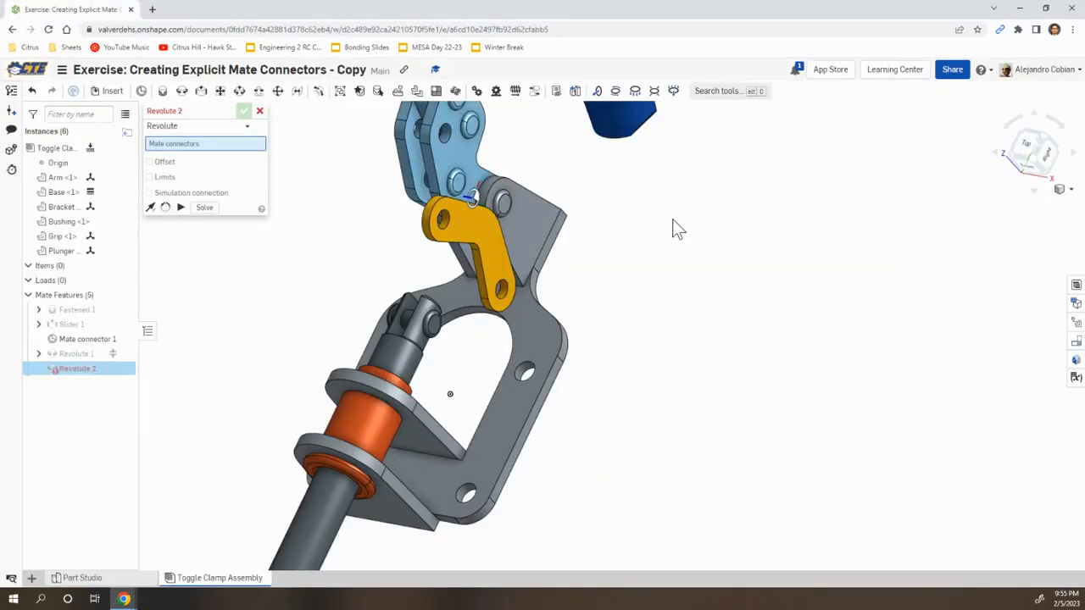
# Set the first mate connector of the Revolute mate at the centre inside the Bracket's end hole.
pyautogui.moveTo(307, 209); pyautogui.dragTo(340, 226, button='right')
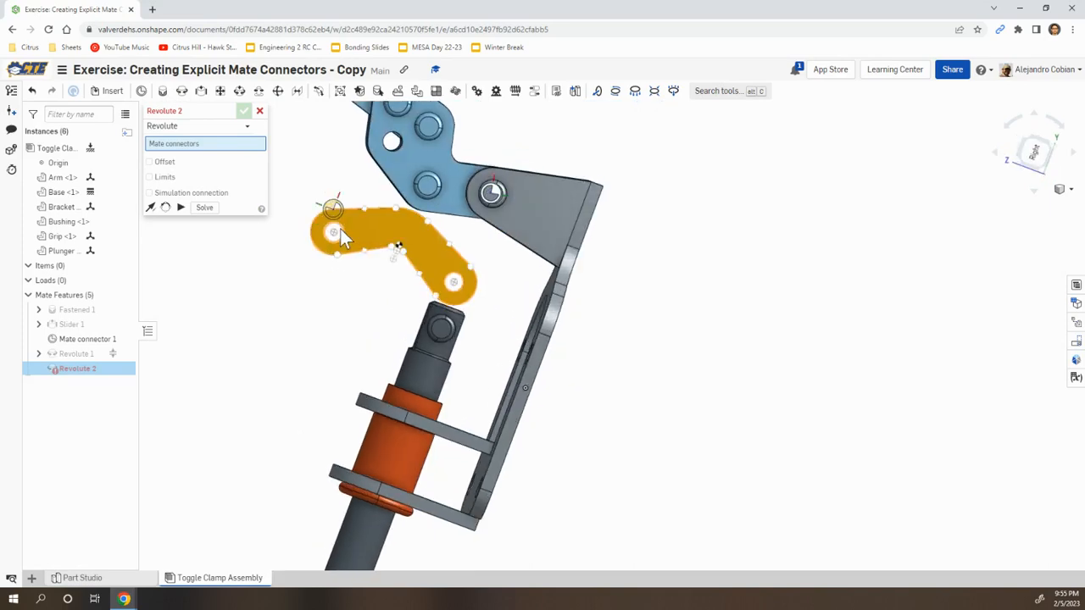
pyautogui.scroll(5, 331, 242)
pyautogui.scroll(3, 331, 242)
pyautogui.moveTo(373, 170); pyautogui.dragTo(359, 247, button='right')
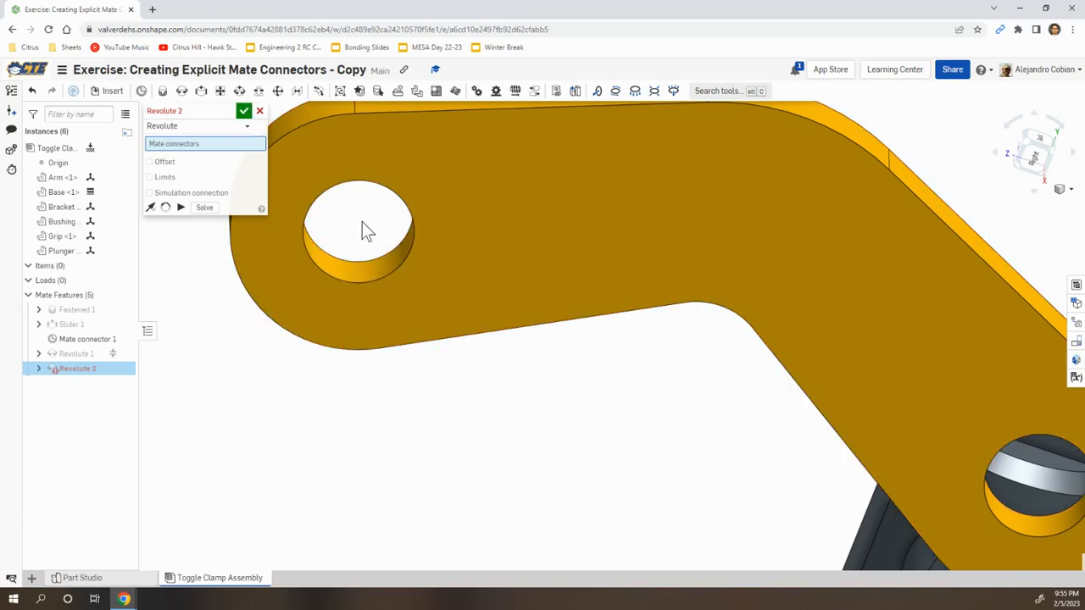
pyautogui.click(362, 227)
# Set the second mate connector at the centre of the Plunger's peg to seat the Bracket in the Plunger's fork.
pyautogui.scroll(-6, 571, 395)
pyautogui.moveTo(551, 467); pyautogui.dragTo(627, 464, button='right')
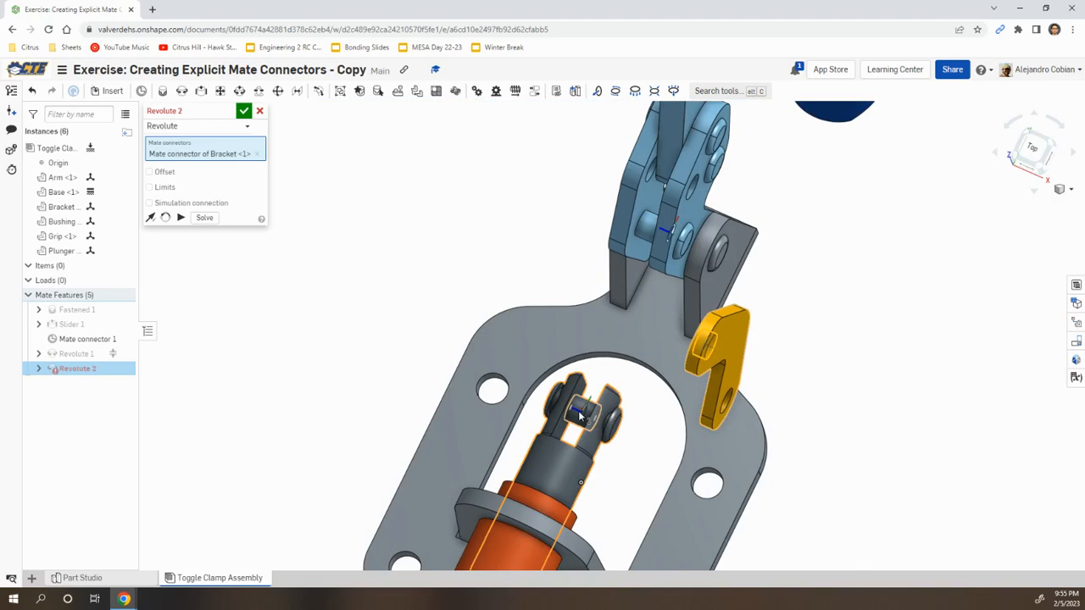
pyautogui.scroll(8, 580, 414)
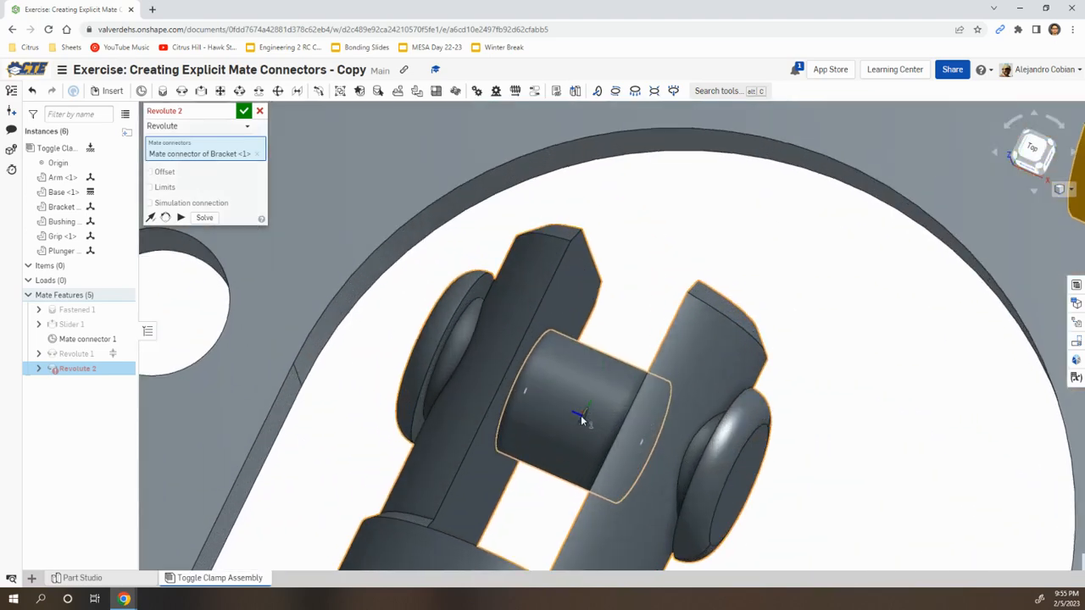
pyautogui.click(581, 416)
pyautogui.scroll(-5, 746, 455)
pyautogui.scroll(3, 767, 468)
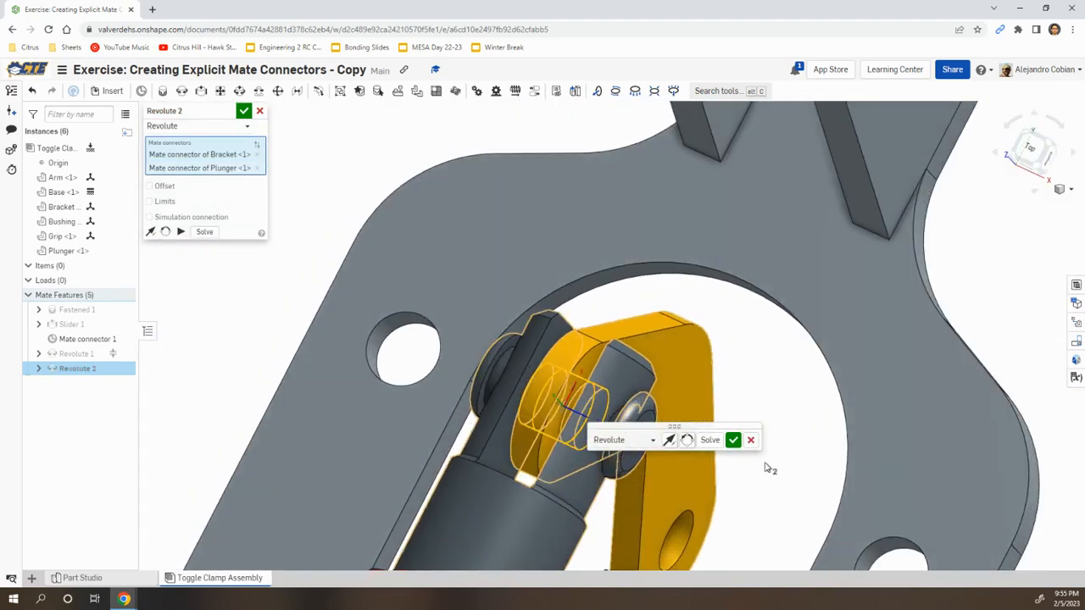
pyautogui.moveTo(765, 467); pyautogui.dragTo(739, 451, button='right')
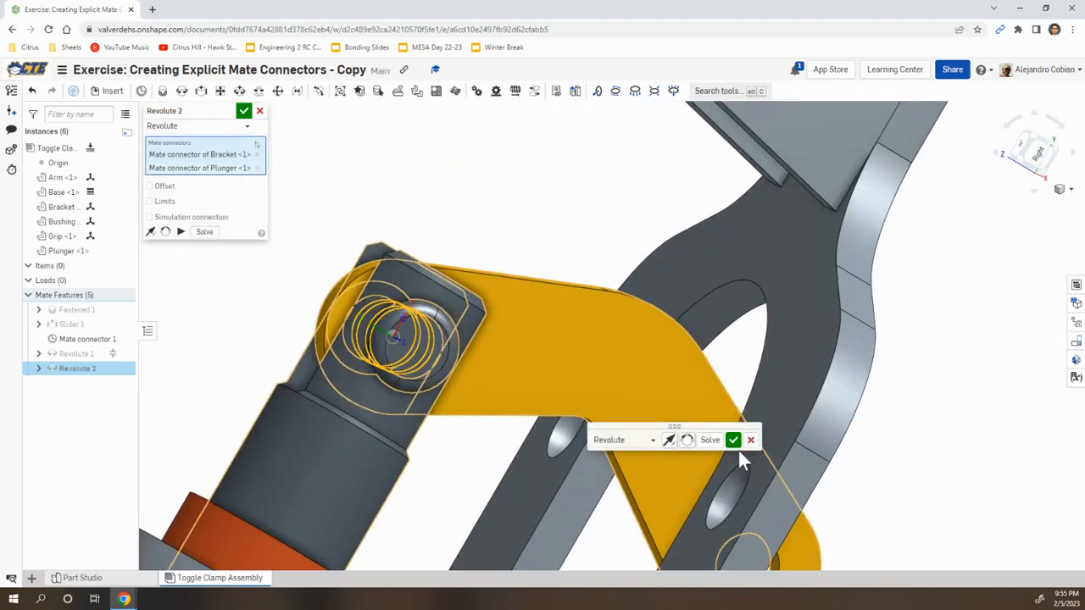
# Reorient the secondary axis of the Bracket-to-Plunger Revolute mate until the Bracket points away from the Base plate, and accept it.
pyautogui.click(687, 441)
pyautogui.click(687, 441)
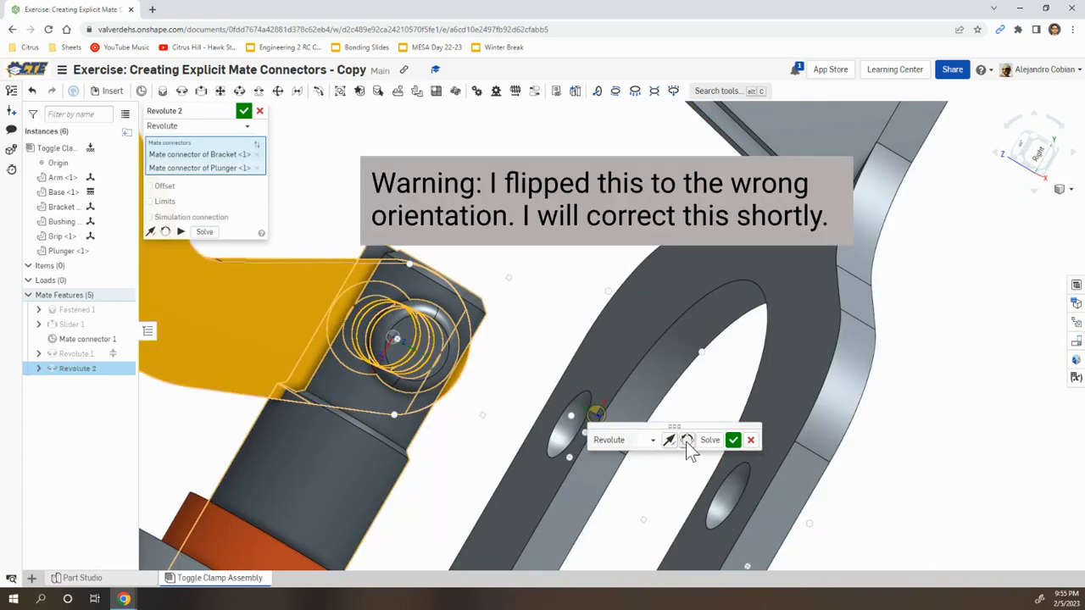
pyautogui.click(687, 441)
pyautogui.scroll(-3, 595, 280)
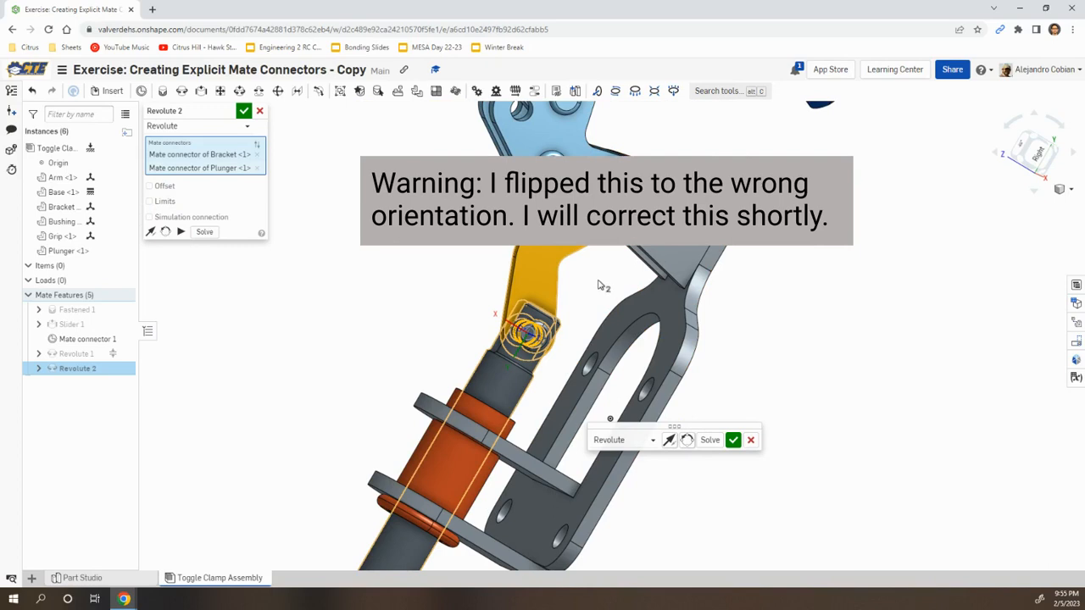
pyautogui.scroll(3, 598, 286)
pyautogui.click(688, 440)
pyautogui.click(687, 439)
pyautogui.click(688, 440)
pyautogui.click(687, 440)
pyautogui.click(688, 440)
pyautogui.click(688, 440)
pyautogui.click(687, 440)
pyautogui.click(687, 440)
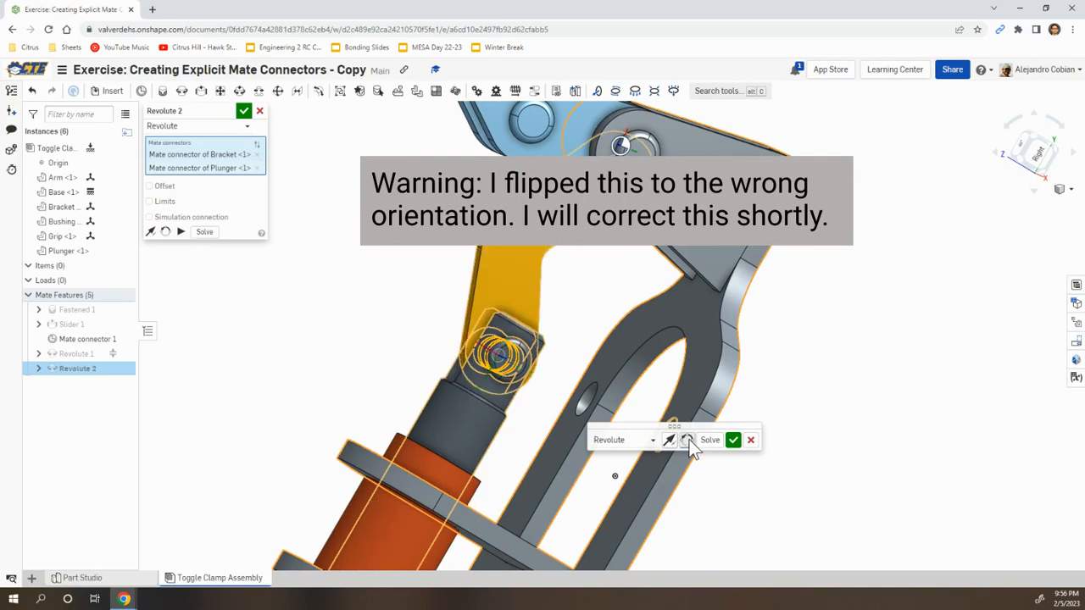
pyautogui.click(687, 440)
pyautogui.click(687, 440)
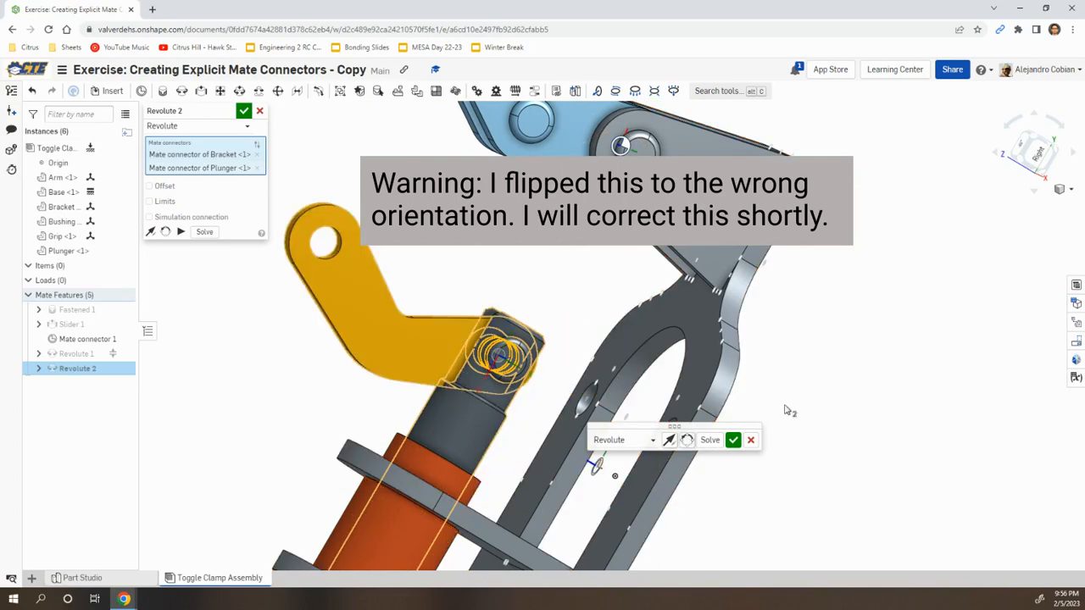
pyautogui.click(734, 442)
# For step 16 of the exercise, start a Revolute mate and set its first mate connector at the centre of the Bracket's free end hole.
pyautogui.hotkey('alt', 'Tab')
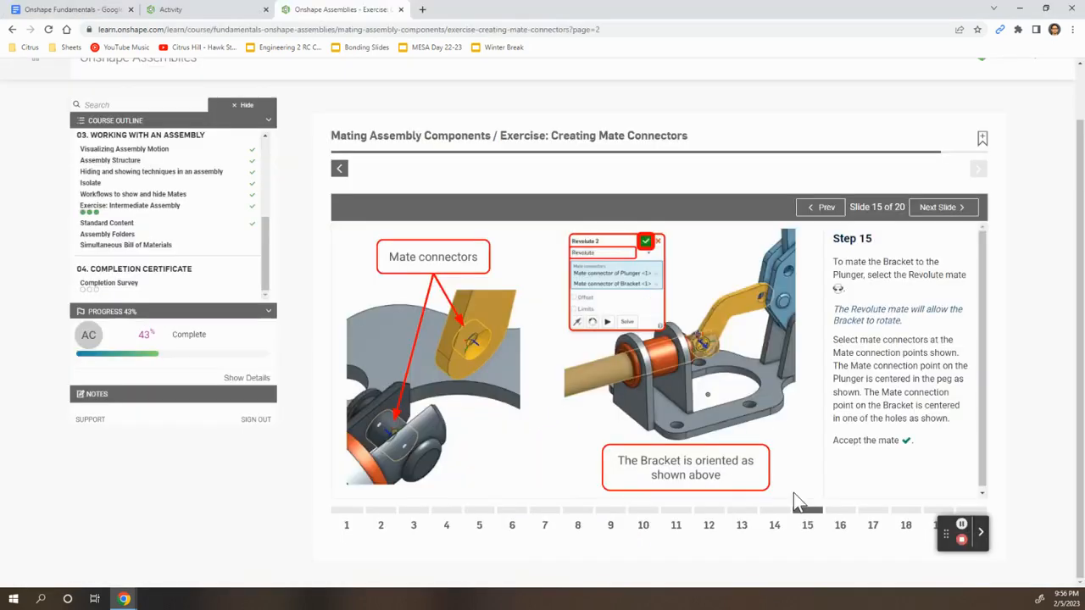
pyautogui.click(840, 524)
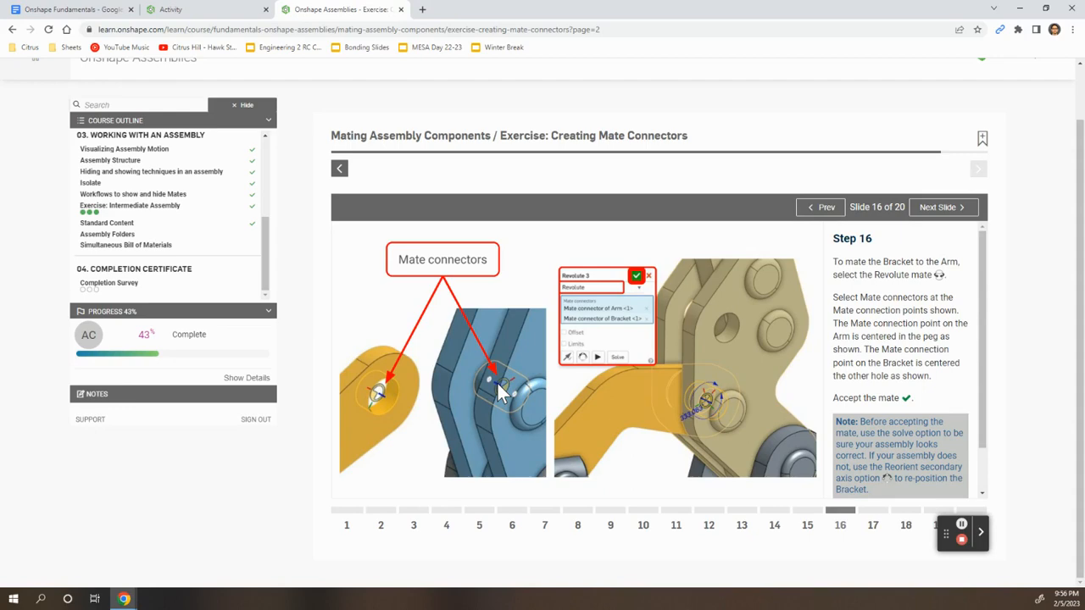
pyautogui.hotkey('alt', 'Tab')
pyautogui.hotkey('alt', 'Tab')
pyautogui.hotkey('alt', 'Tab')
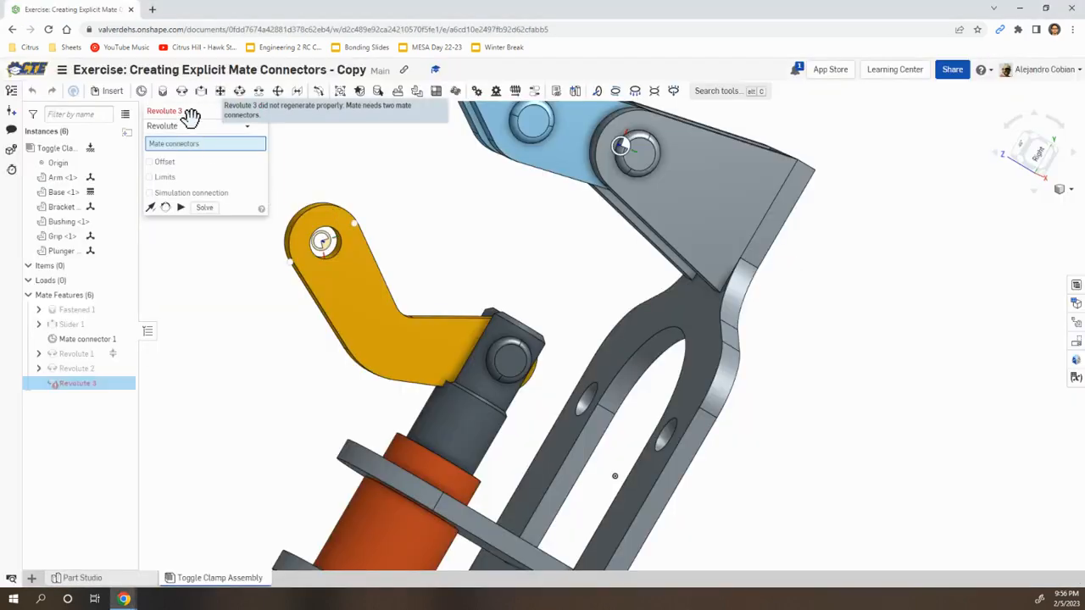
pyautogui.scroll(10, 322, 254)
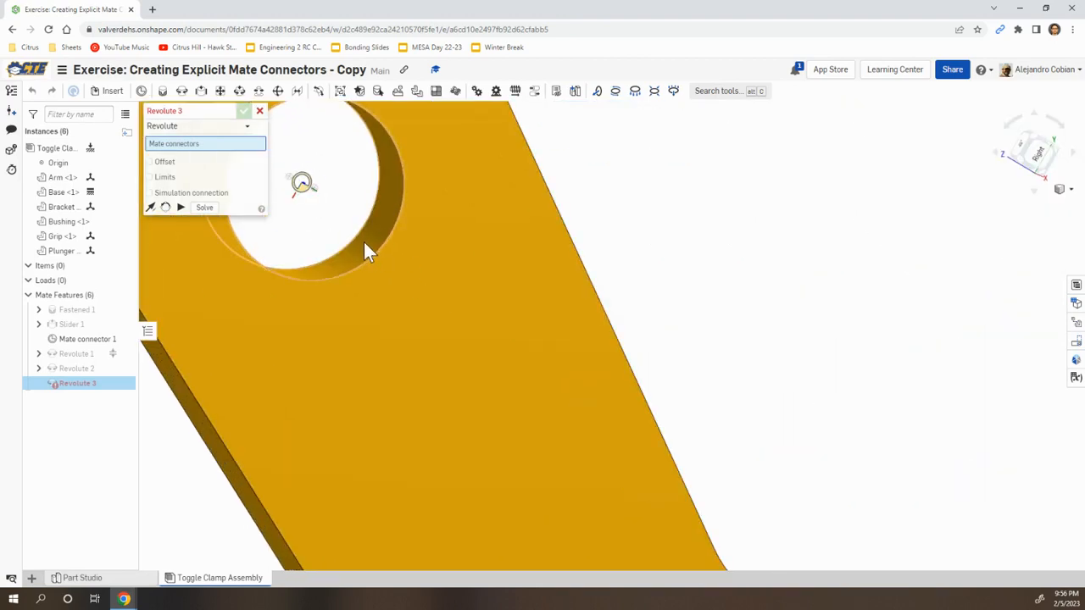
pyautogui.click(305, 191)
pyautogui.scroll(-5, 608, 277)
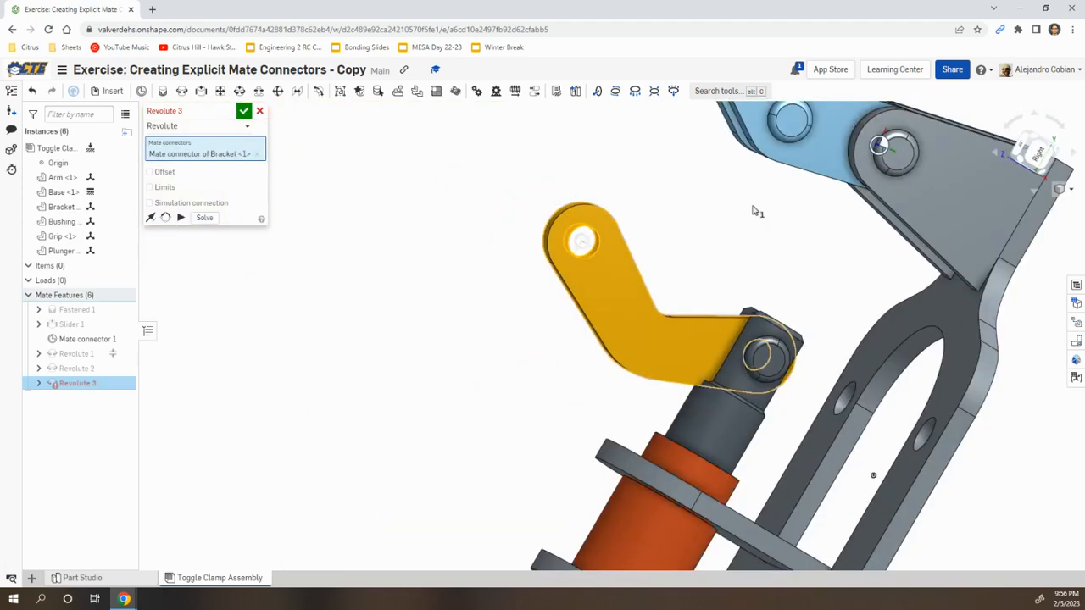
# Set the second mate connector at the centre of the Arm's peg and accept the Bracket-to-Arm Revolute mate.
pyautogui.hotkey('shift', '1')
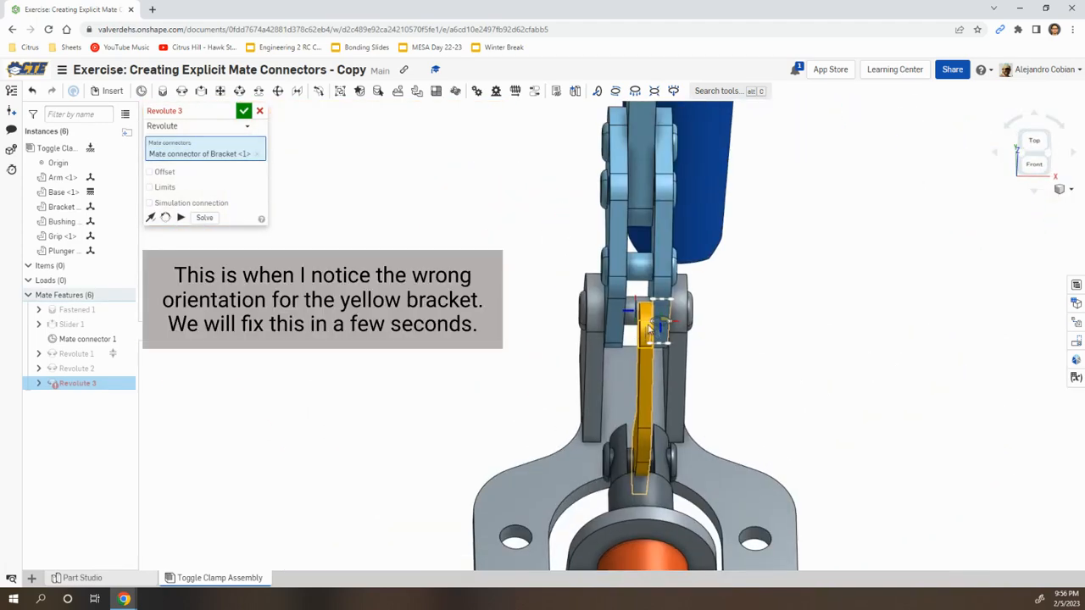
pyautogui.scroll(5, 661, 271)
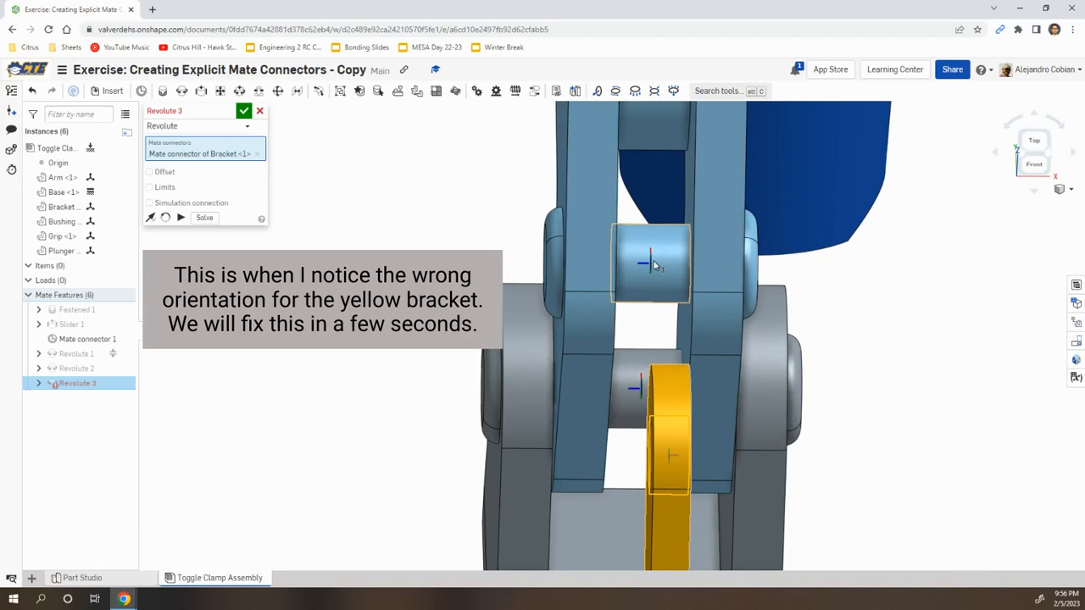
pyautogui.click(653, 268)
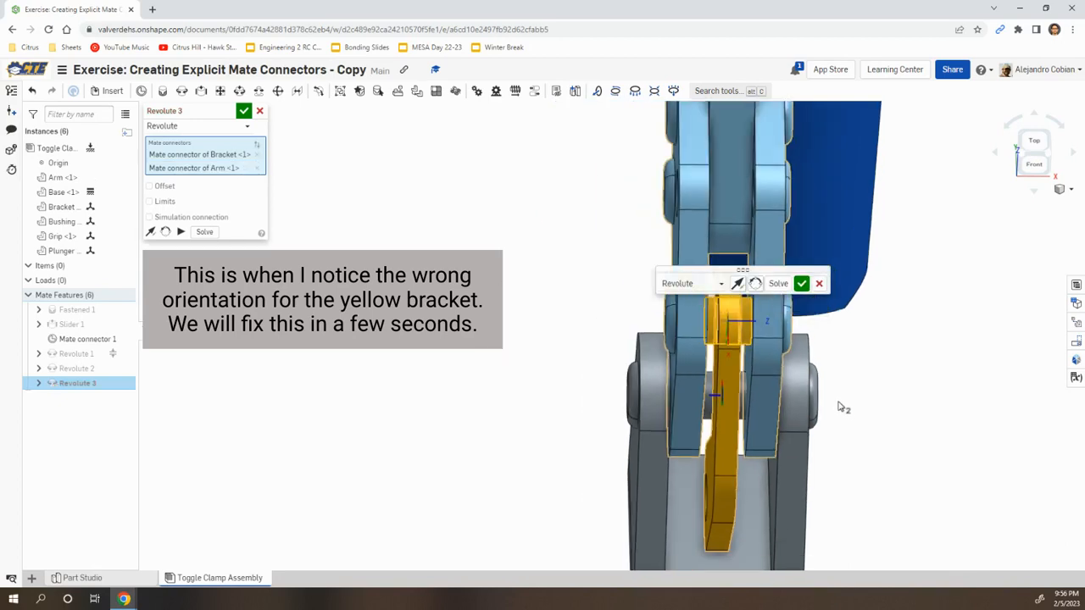
pyautogui.hotkey('shift', '7')
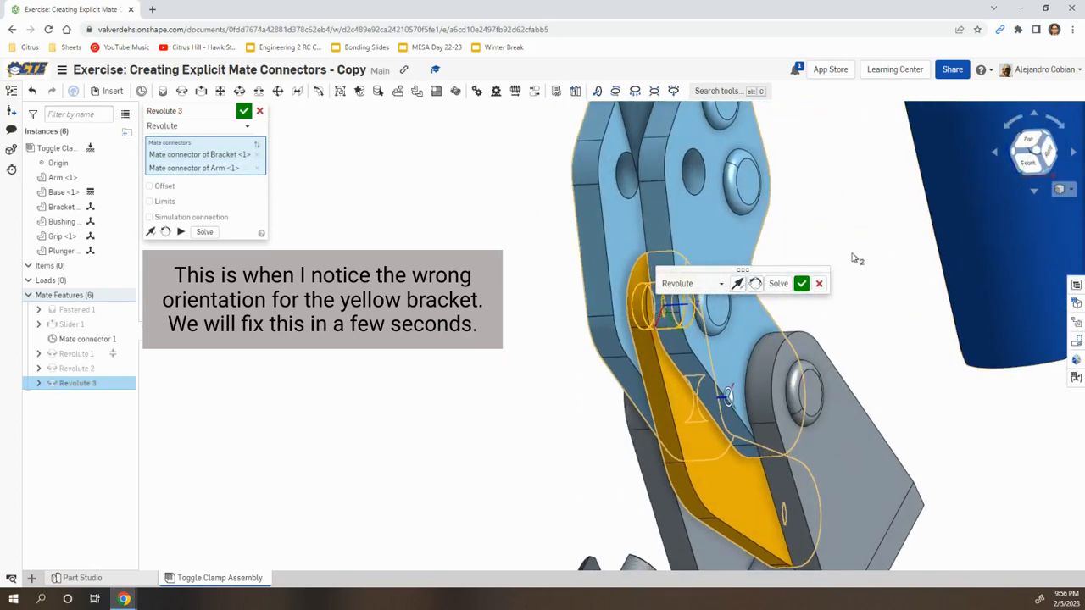
pyautogui.moveTo(482, 405); pyautogui.dragTo(597, 254, button='right')
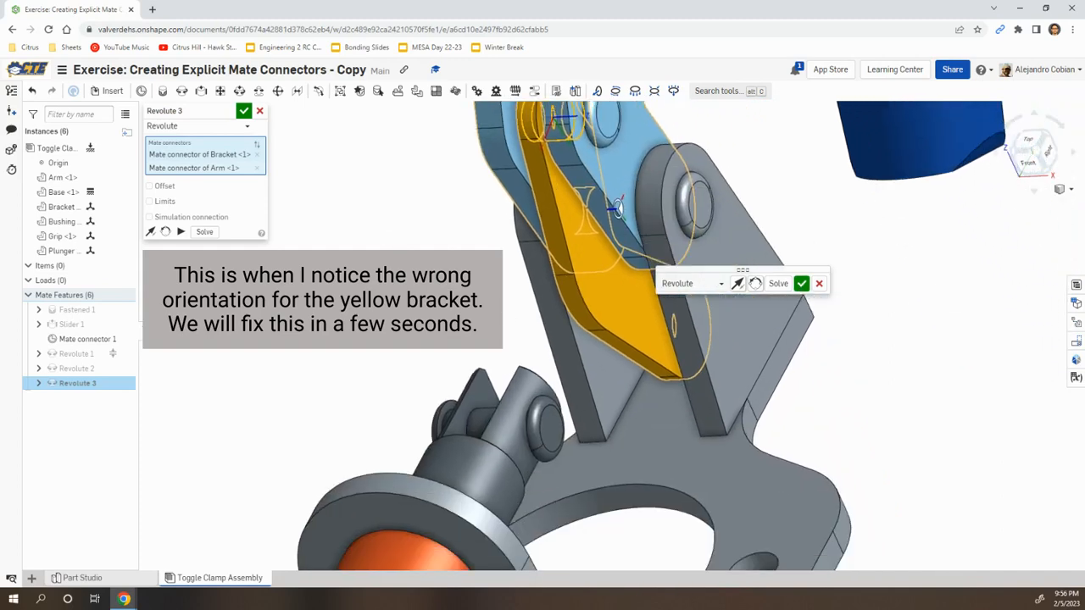
pyautogui.click(801, 283)
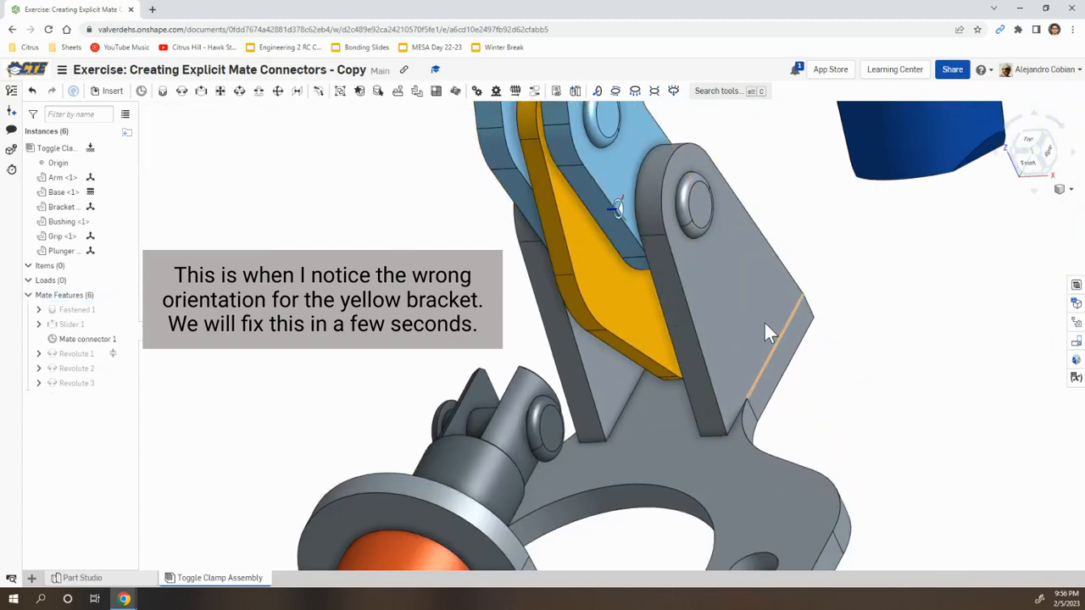
pyautogui.scroll(-5, 659, 370)
pyautogui.moveTo(517, 275); pyautogui.dragTo(607, 469, button='right')
pyautogui.scroll(-4, 607, 468)
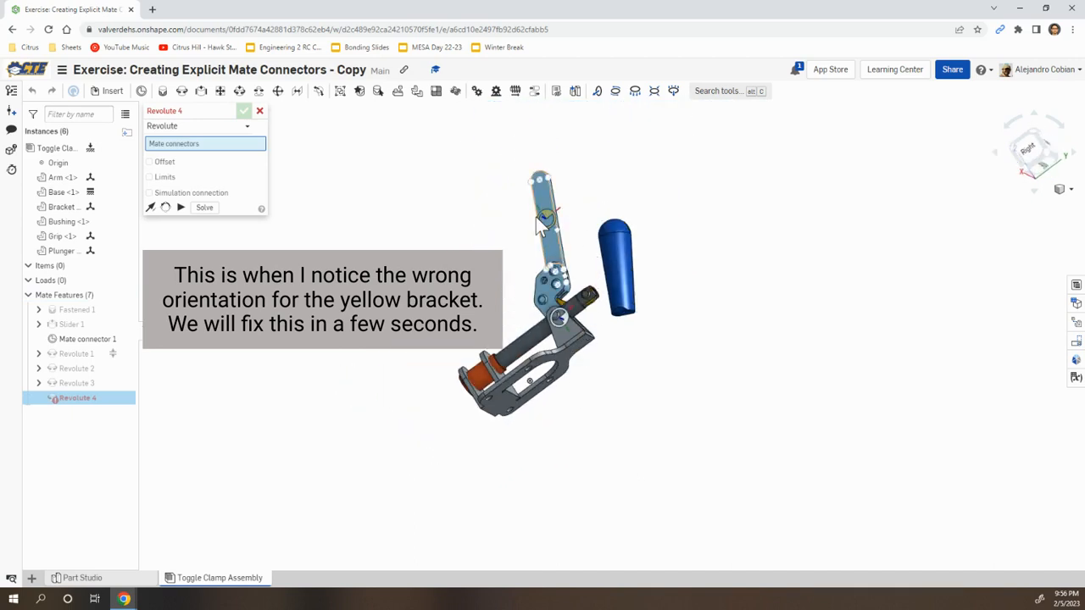
pyautogui.moveTo(598, 246); pyautogui.dragTo(721, 293)
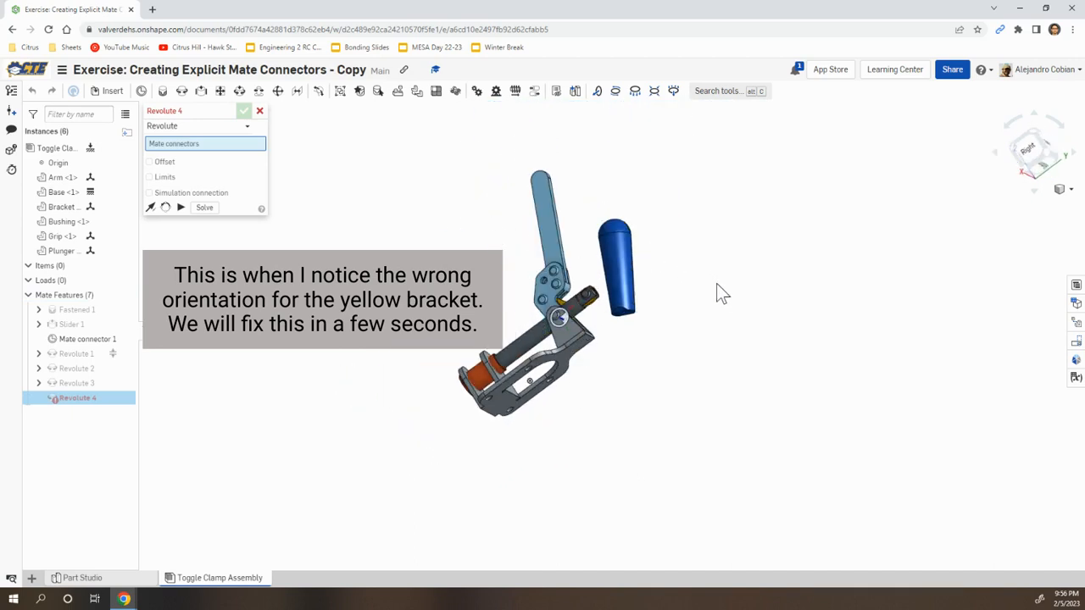
pyautogui.moveTo(768, 467); pyautogui.dragTo(760, 339)
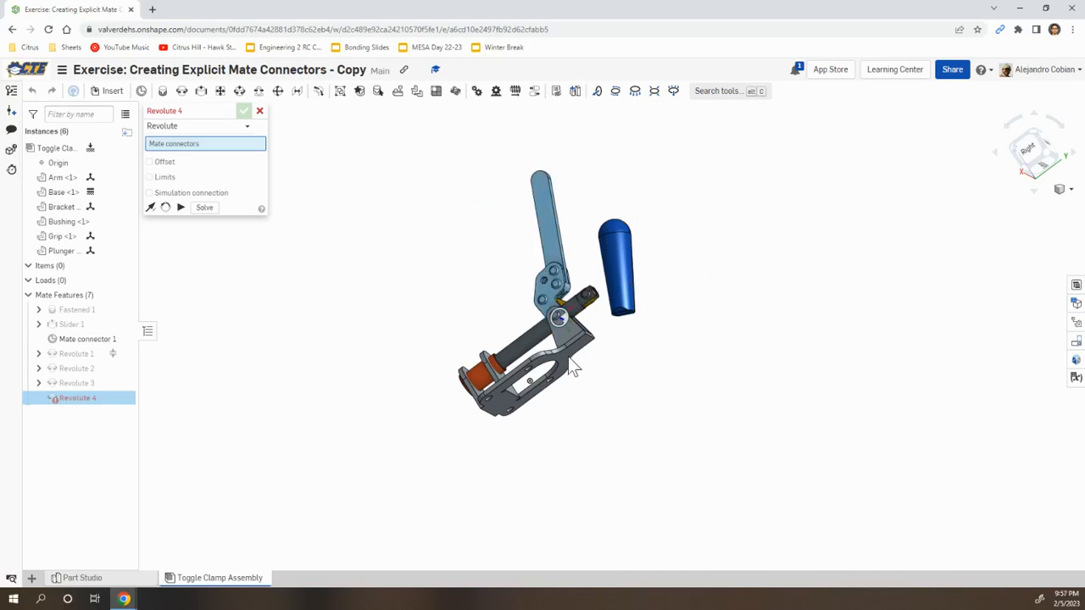
pyautogui.moveTo(402, 358); pyautogui.dragTo(503, 329, button='right')
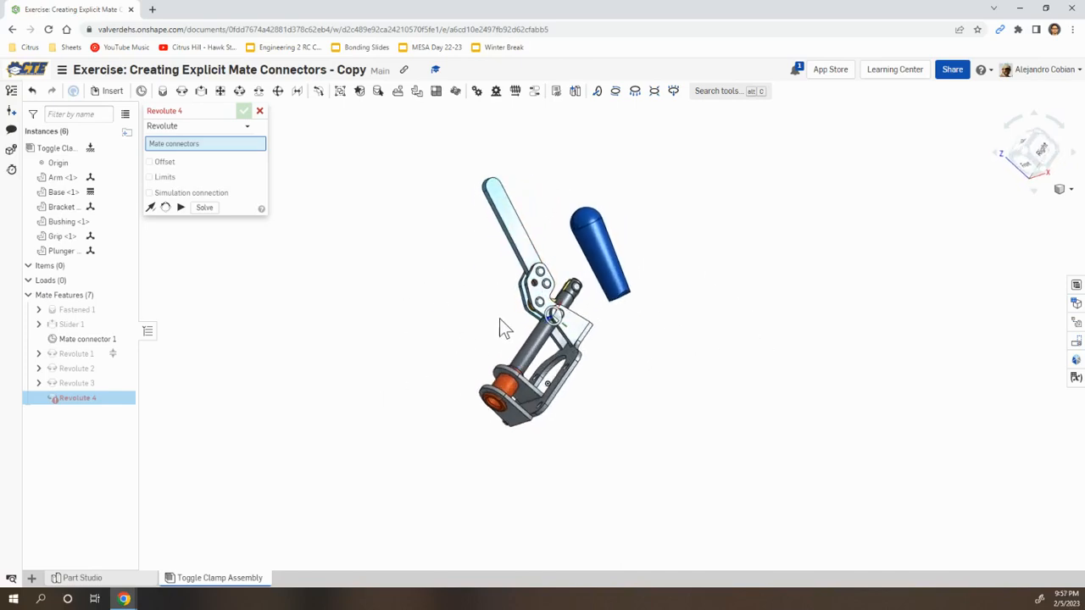
pyautogui.scroll(3, 508, 314)
pyautogui.moveTo(516, 201); pyautogui.dragTo(414, 417)
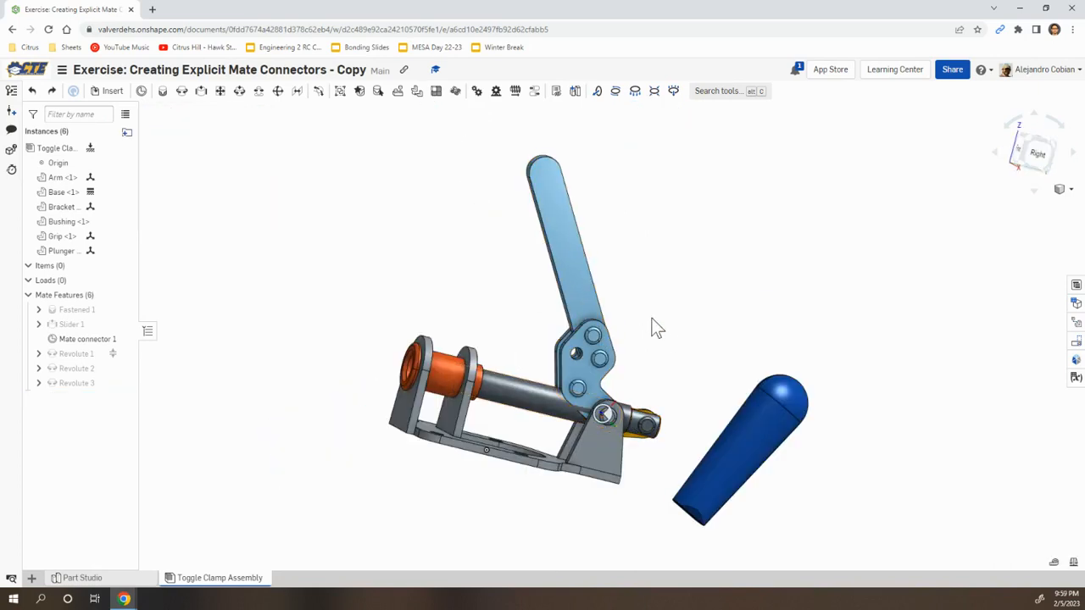
# Swing the Arm about its pivot to check how the Bracket and Plunger move with it.
pyautogui.moveTo(383, 322); pyautogui.dragTo(368, 346, button='right')
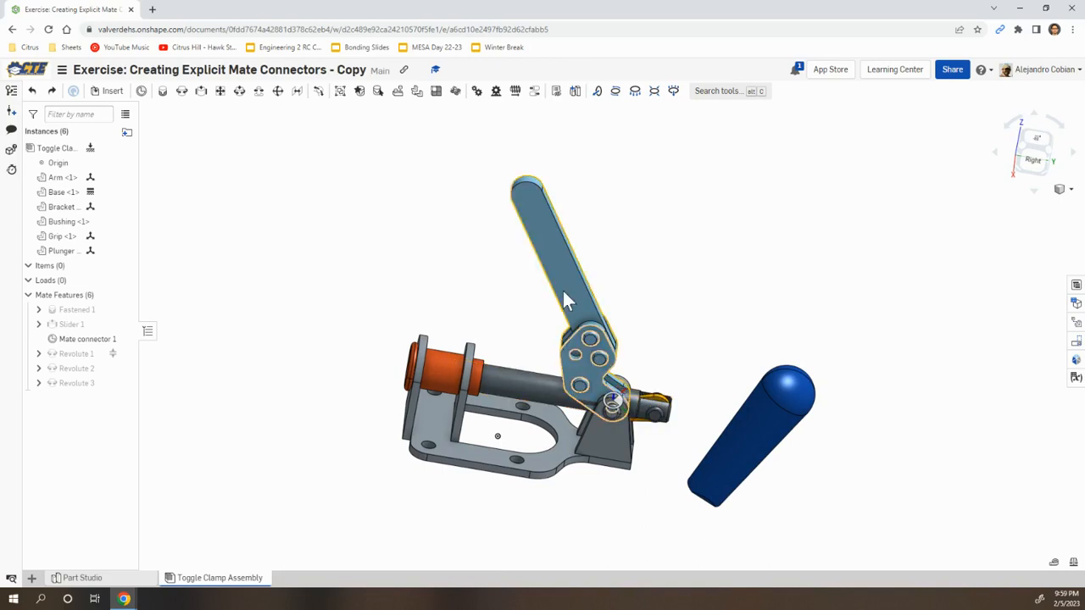
pyautogui.moveTo(571, 332); pyautogui.dragTo(814, 354)
pyautogui.moveTo(500, 303); pyautogui.dragTo(704, 315)
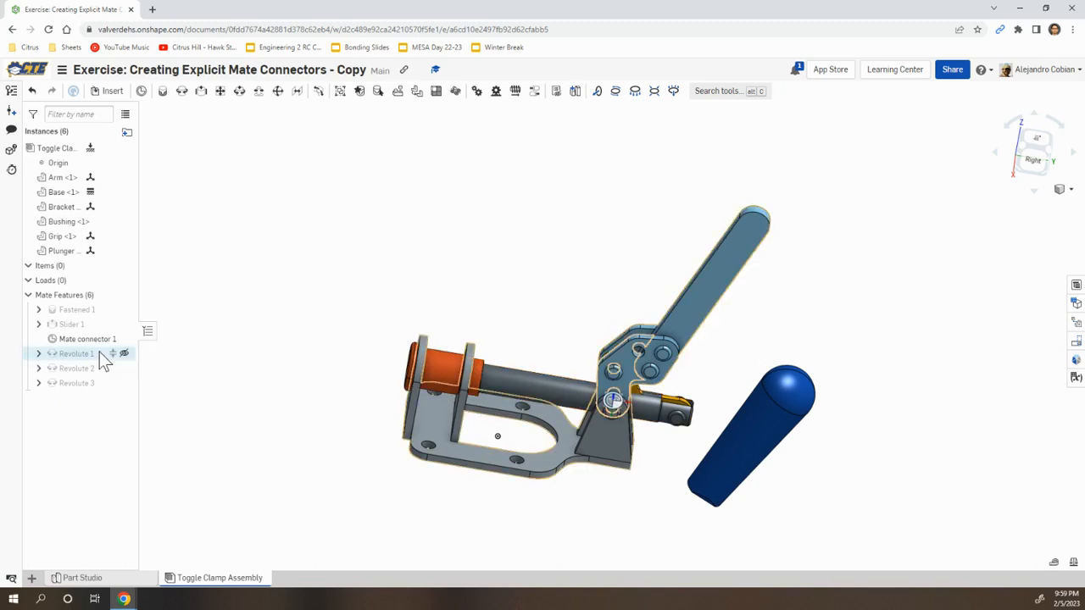
# Edit the Bracket-to-Plunger Revolute mate, reorienting its secondary axis until the Bracket points from the Plunger's fork back over the Plunger shaft, and accept it.
pyautogui.rightClick(84, 366)
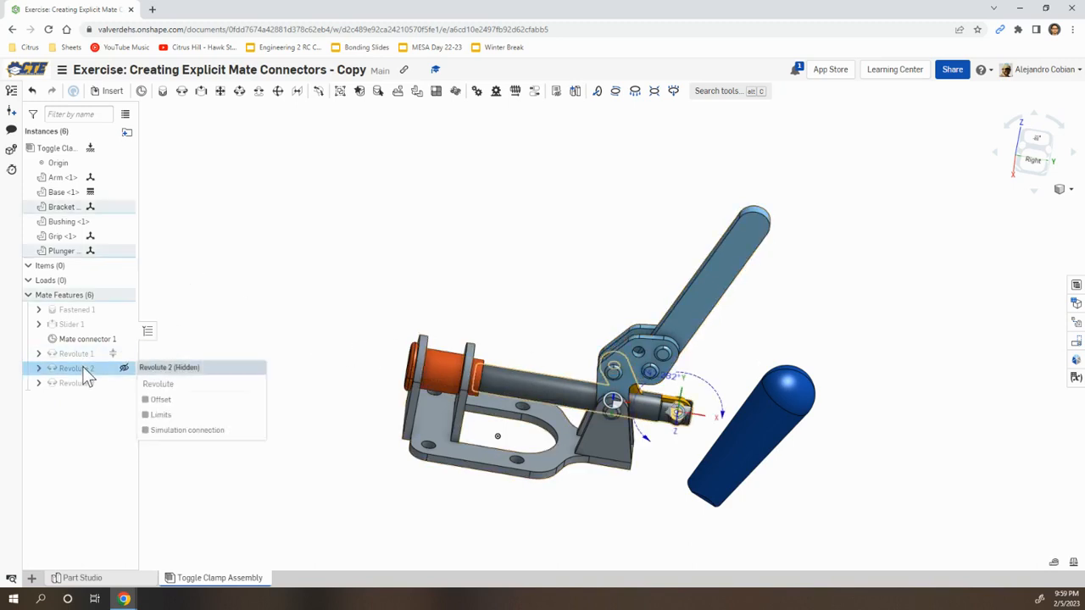
pyautogui.doubleClick(84, 366)
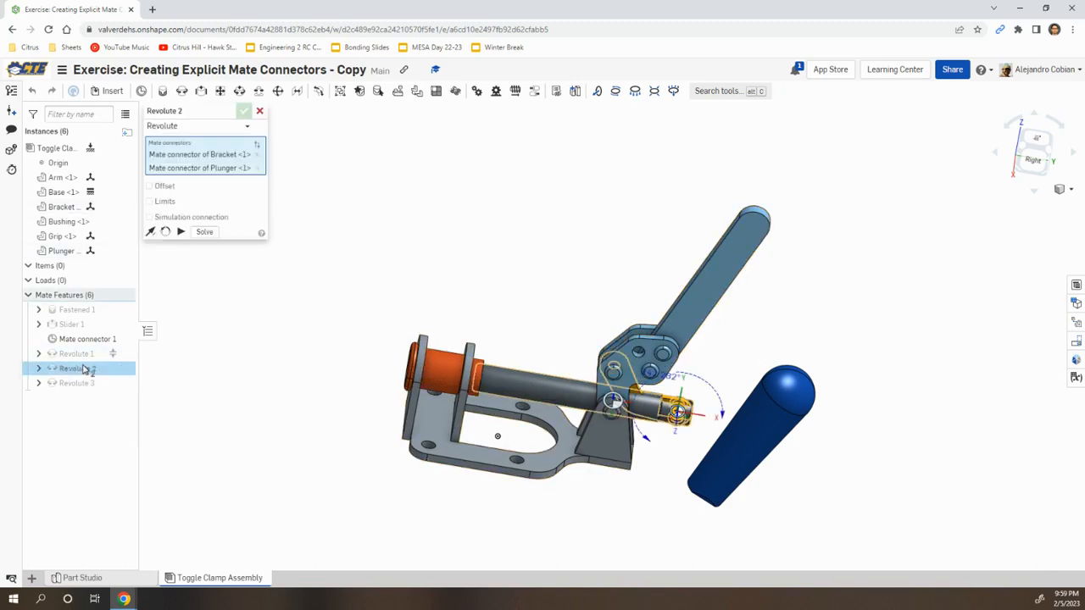
pyautogui.click(167, 232)
pyautogui.click(166, 231)
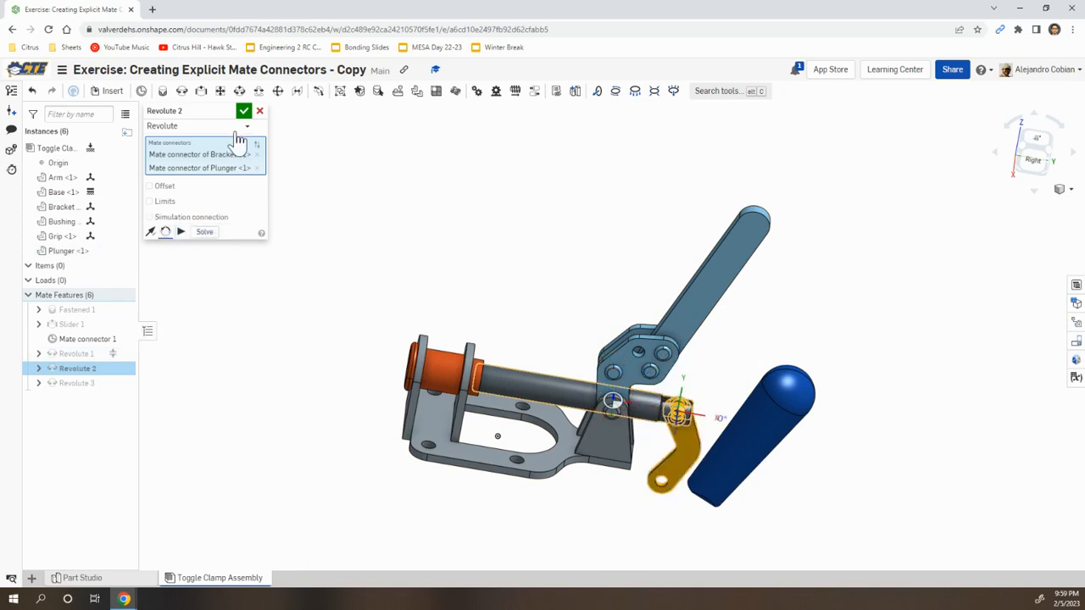
pyautogui.click(167, 232)
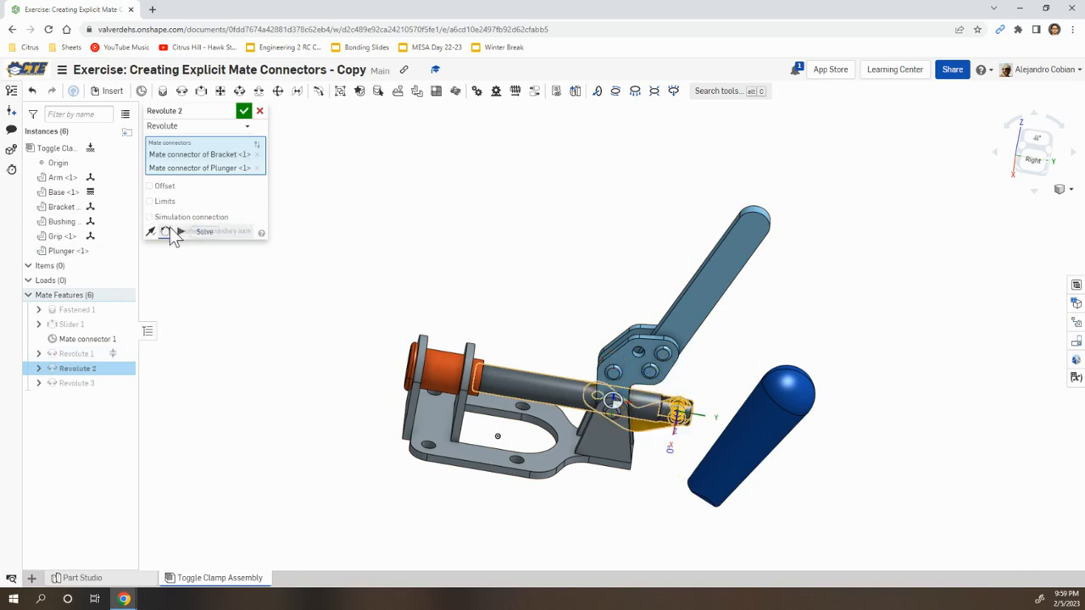
pyautogui.click(244, 111)
pyautogui.moveTo(676, 240); pyautogui.dragTo(813, 379)
pyautogui.doubleClick(84, 368)
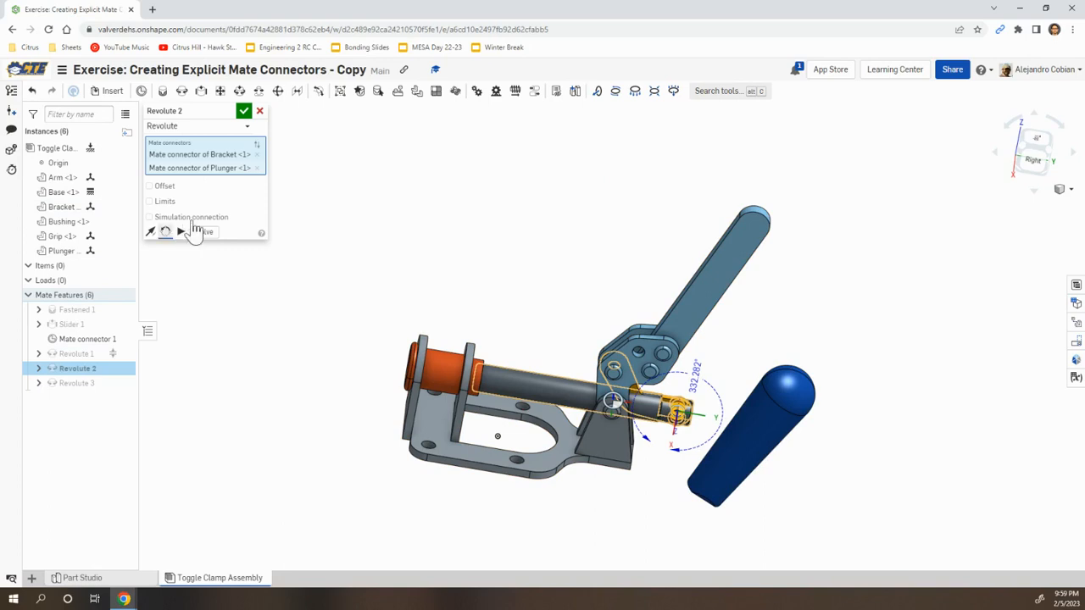
pyautogui.click(243, 111)
# Swing the Arm back and forth through its range to check the motion of the corrected toggle linkage.
pyautogui.moveTo(665, 284); pyautogui.dragTo(773, 349)
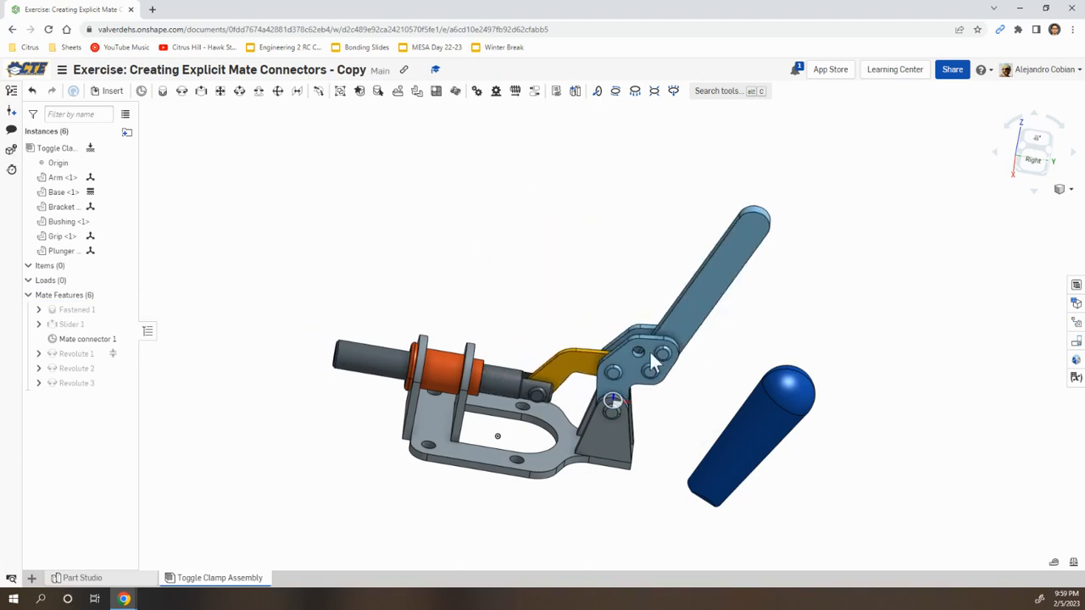
pyautogui.moveTo(577, 371); pyautogui.dragTo(210, 274)
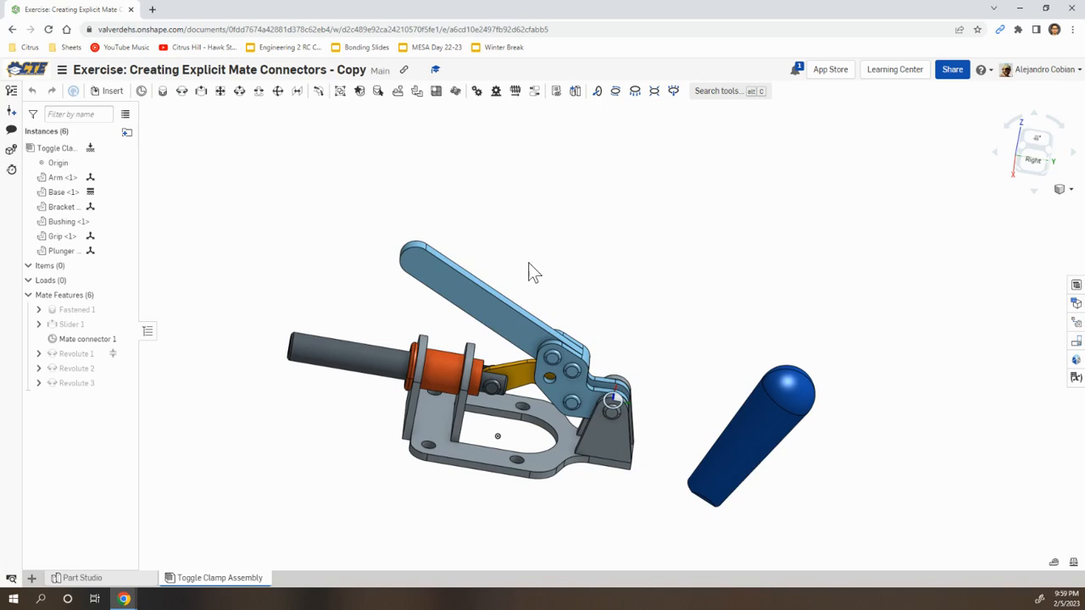
pyautogui.moveTo(532, 271); pyautogui.dragTo(749, 329)
# For step 17 of the exercise, turn on a section view that cuts through the centre of the Grip, and accept it.
pyautogui.hotkey('alt', 'Tab')
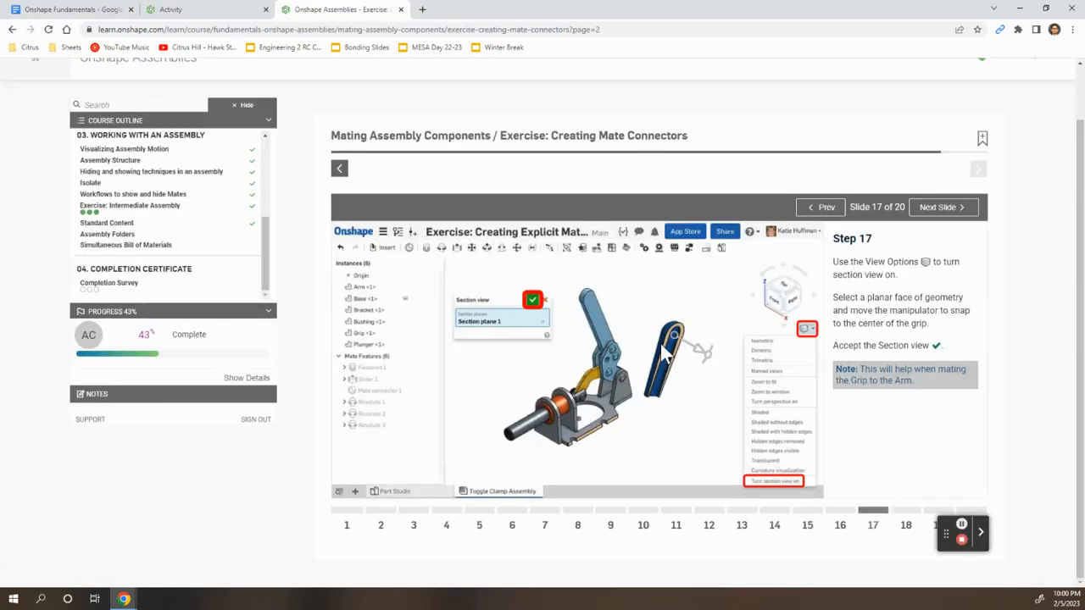
pyautogui.hotkey('alt', 'Tab')
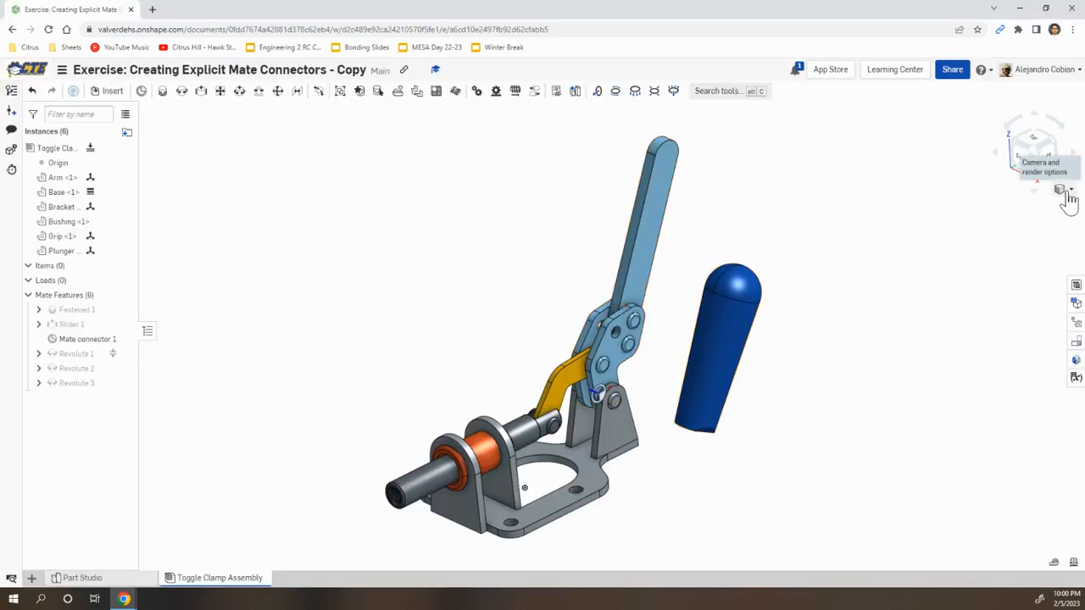
pyautogui.click(1064, 192)
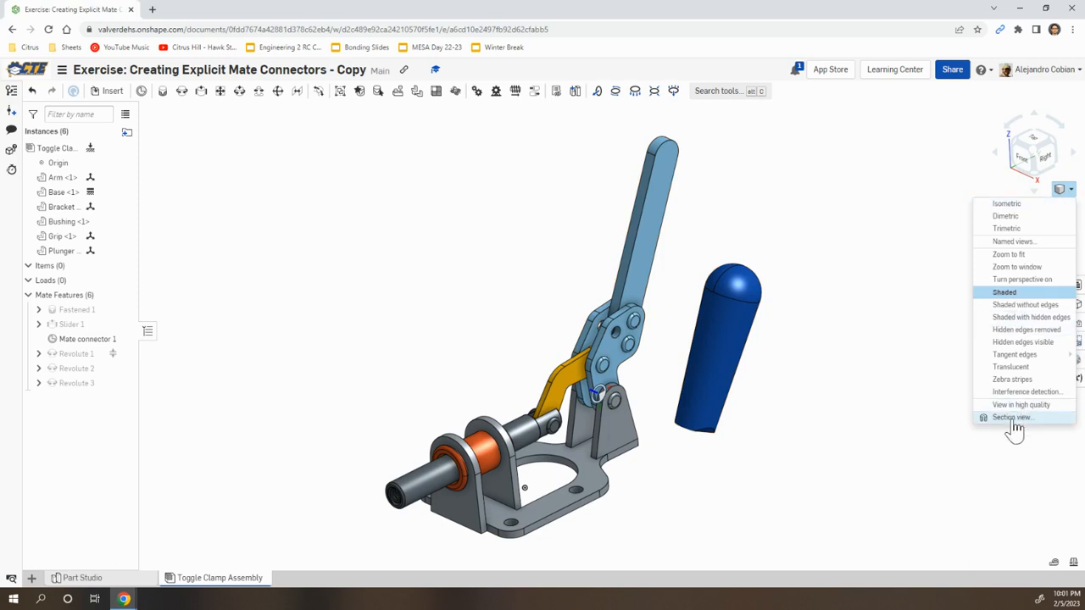
pyautogui.click(1012, 418)
pyautogui.moveTo(721, 272); pyautogui.dragTo(758, 275, button='right')
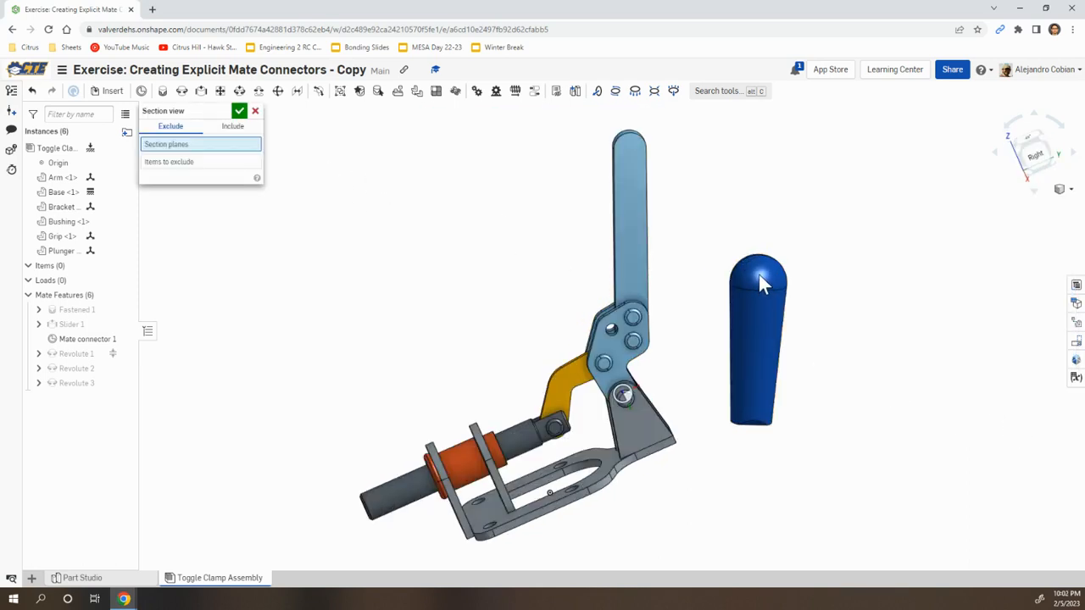
pyautogui.click(764, 292)
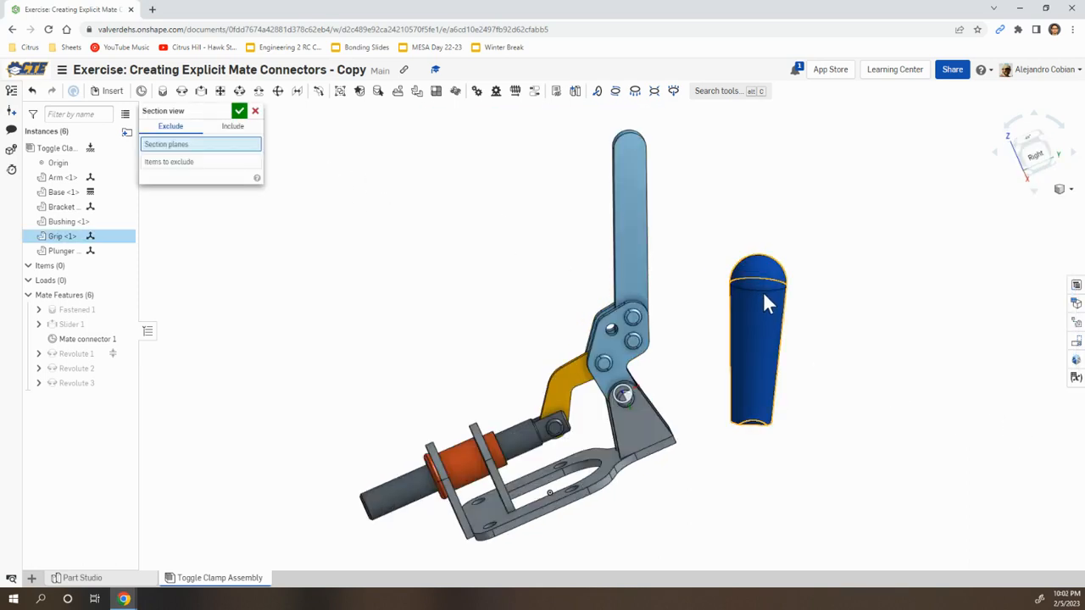
pyautogui.click(241, 113)
# For step 18, start a Fastened mate and set its first mate connector at the centre of the rounded face inside the sectioned Grip.
pyautogui.hotkey('alt', 'Tab')
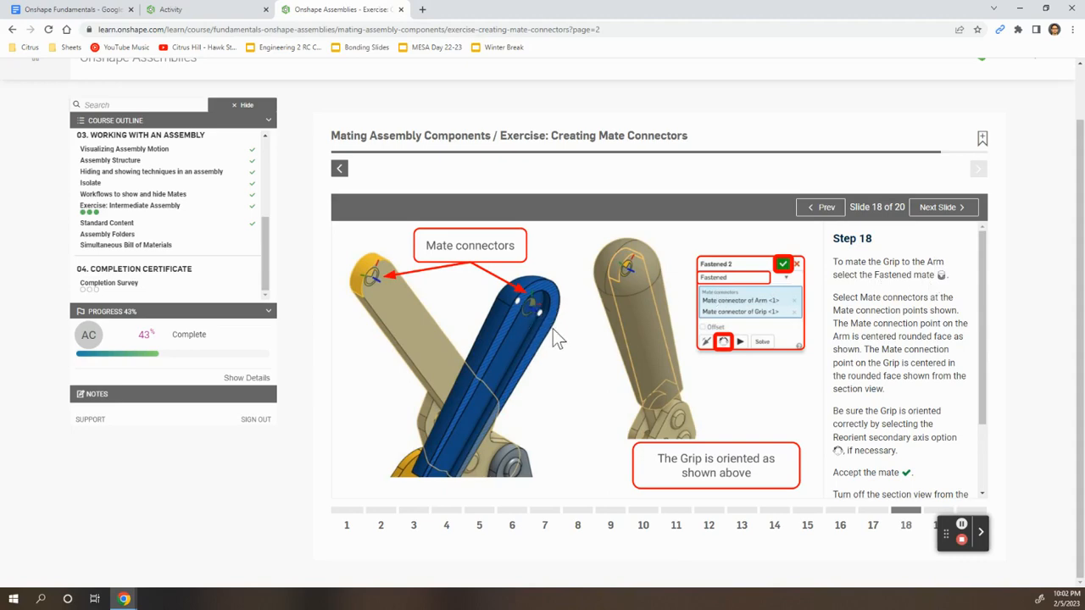
pyautogui.hotkey('alt', 'Tab')
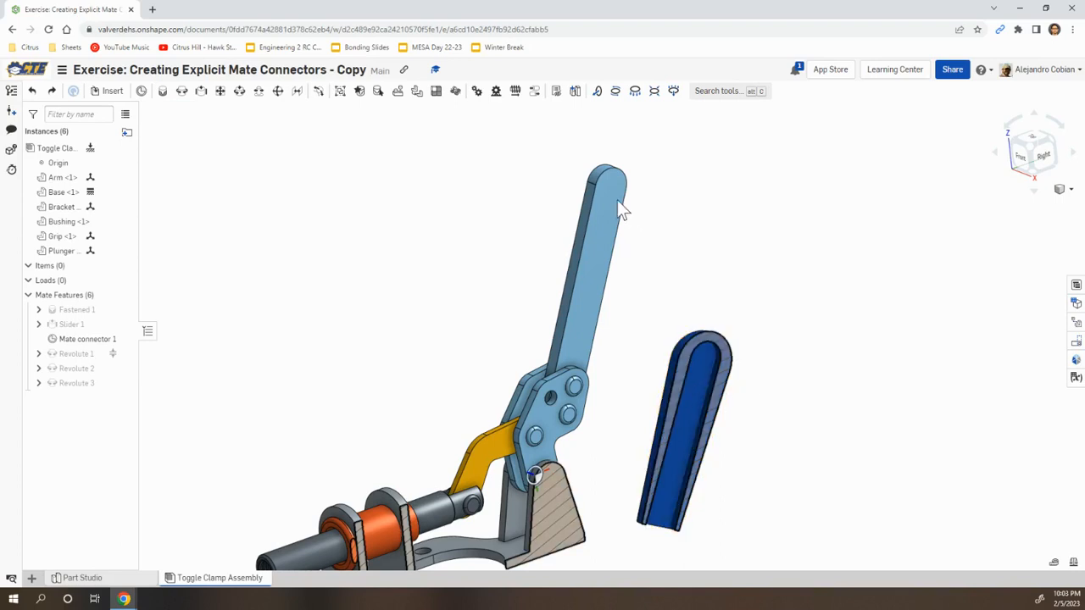
pyautogui.click(161, 91)
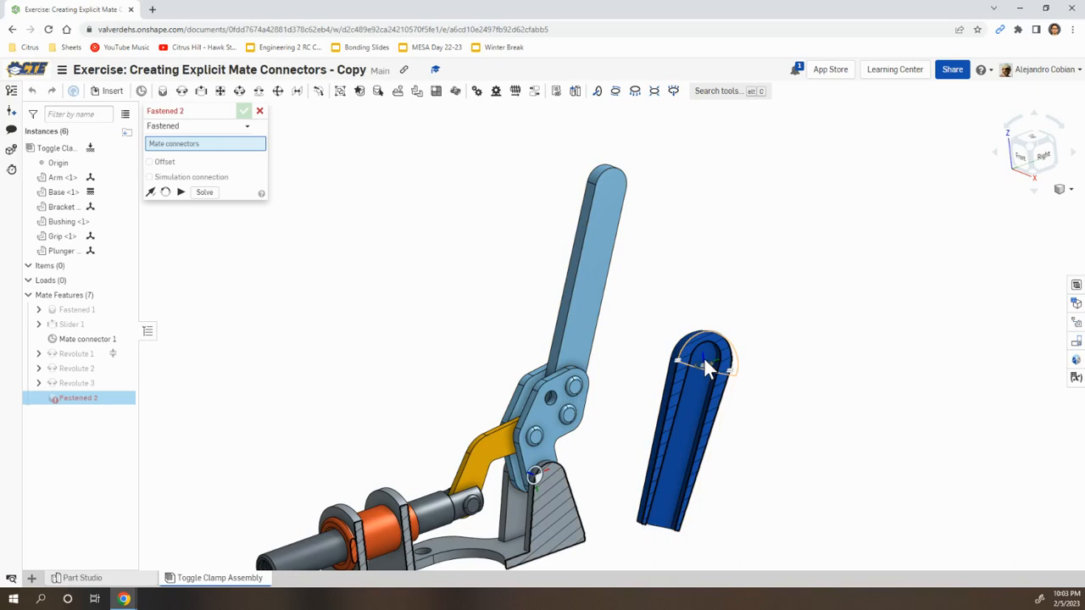
pyautogui.click(700, 356)
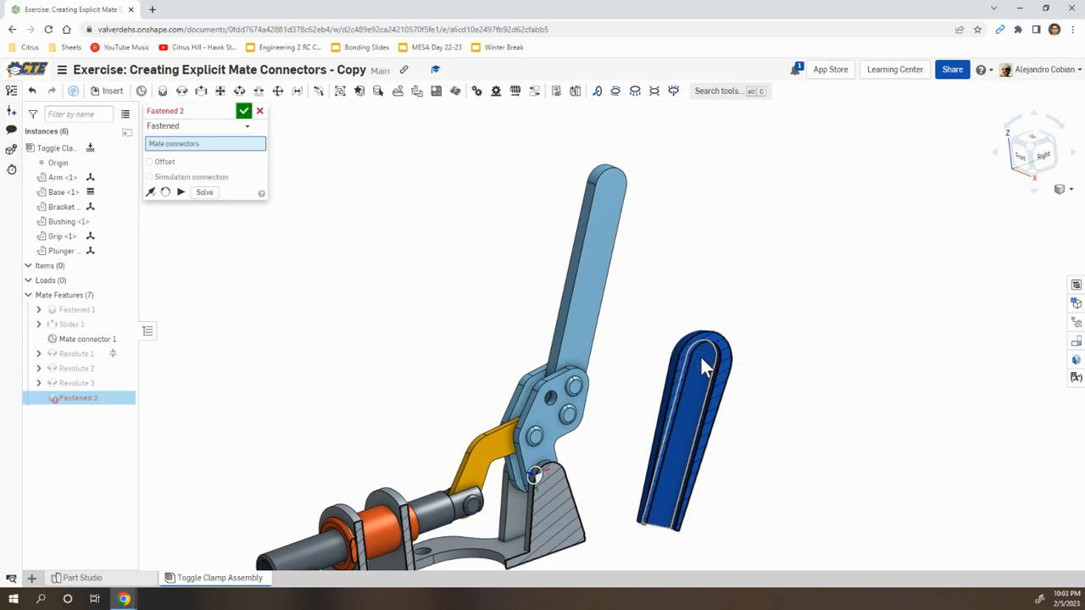
pyautogui.moveTo(499, 259); pyautogui.dragTo(591, 210, button='right')
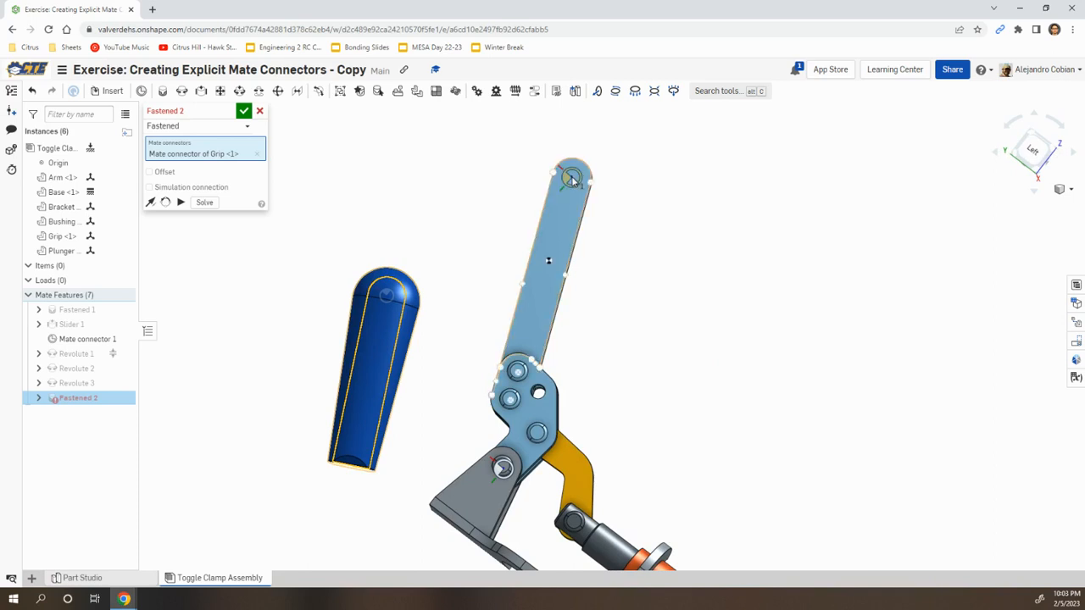
# Finish the Fastened mate by attaching the Grip to the centre of the Arm's rounded upper end, without adding another mate.
pyautogui.click(572, 179)
pyautogui.moveTo(710, 322); pyautogui.dragTo(626, 297, button='right')
pyautogui.click(725, 205)
pyautogui.press('m')
pyautogui.moveTo(709, 355); pyautogui.dragTo(631, 337, button='right')
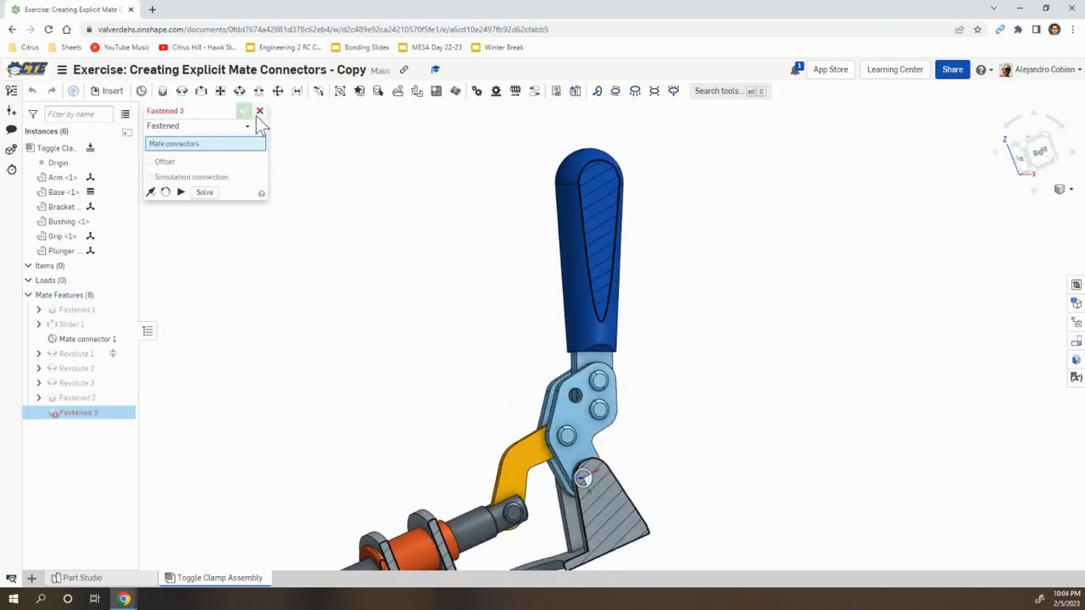
pyautogui.click(260, 111)
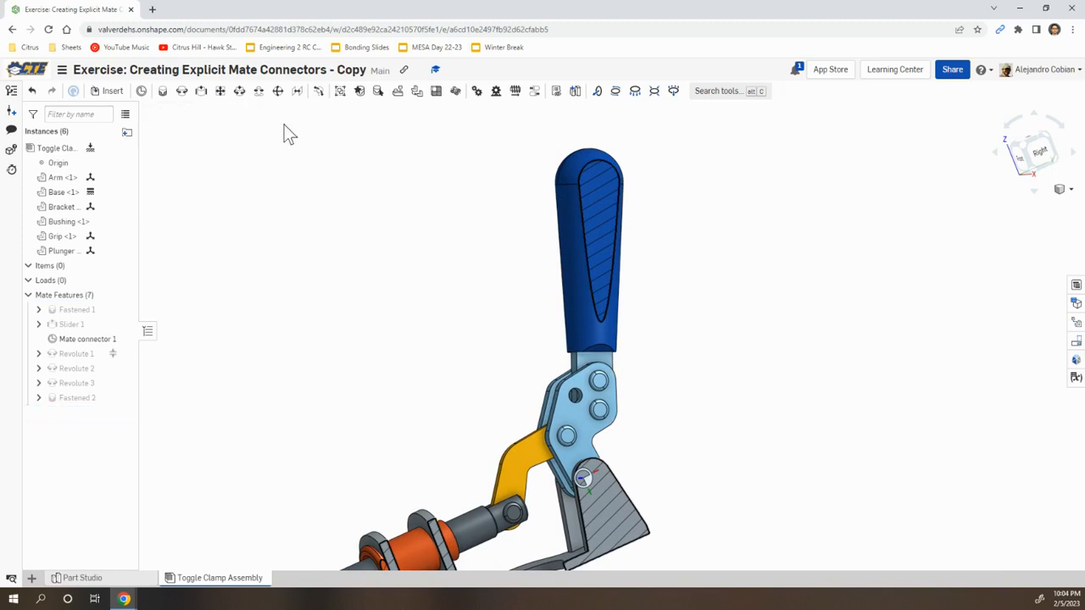
# Turn off the section view so the whole toggle clamp assembly is displayed uncut.
pyautogui.click(1066, 190)
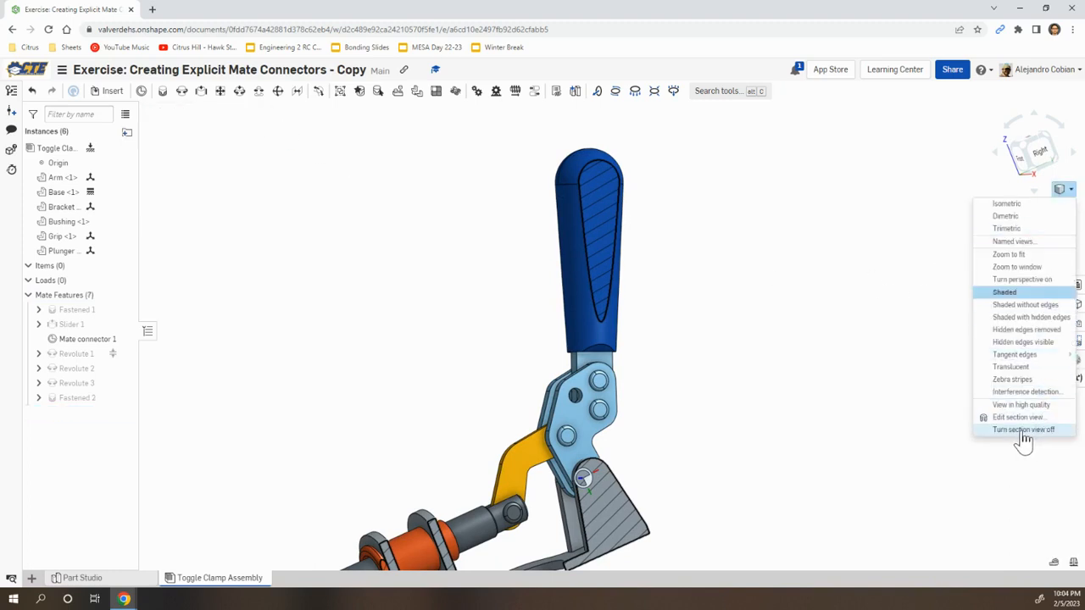
pyautogui.click(1023, 430)
pyautogui.moveTo(764, 346); pyautogui.dragTo(874, 266, button='middle')
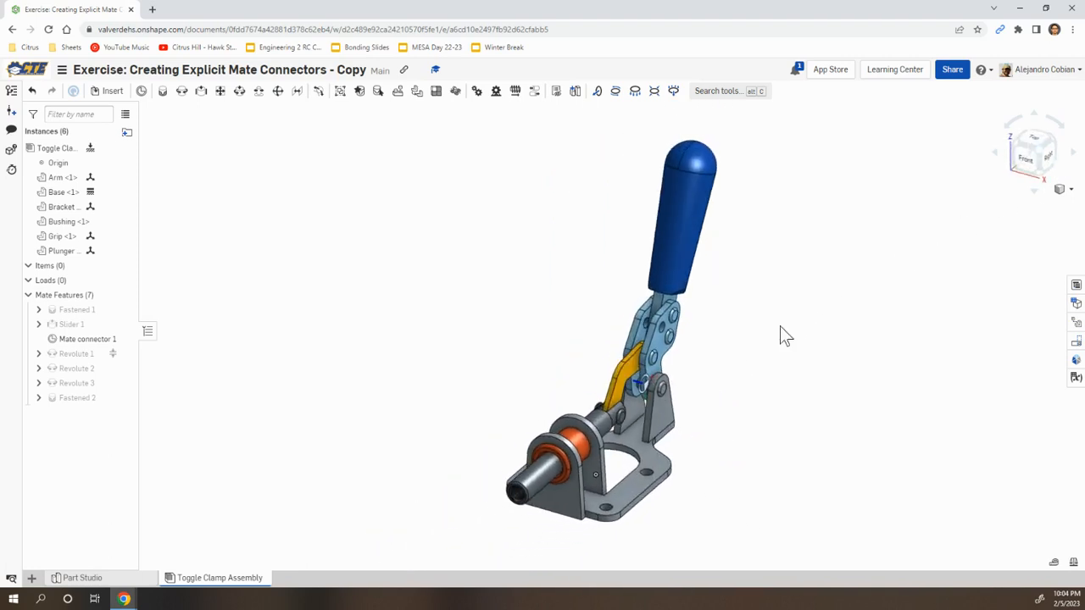
# Swing the Grip to test the clamp's motion and close the Arm completely, following steps 19 and 20 in the Onshape Learning Center.
pyautogui.moveTo(689, 209); pyautogui.dragTo(773, 159)
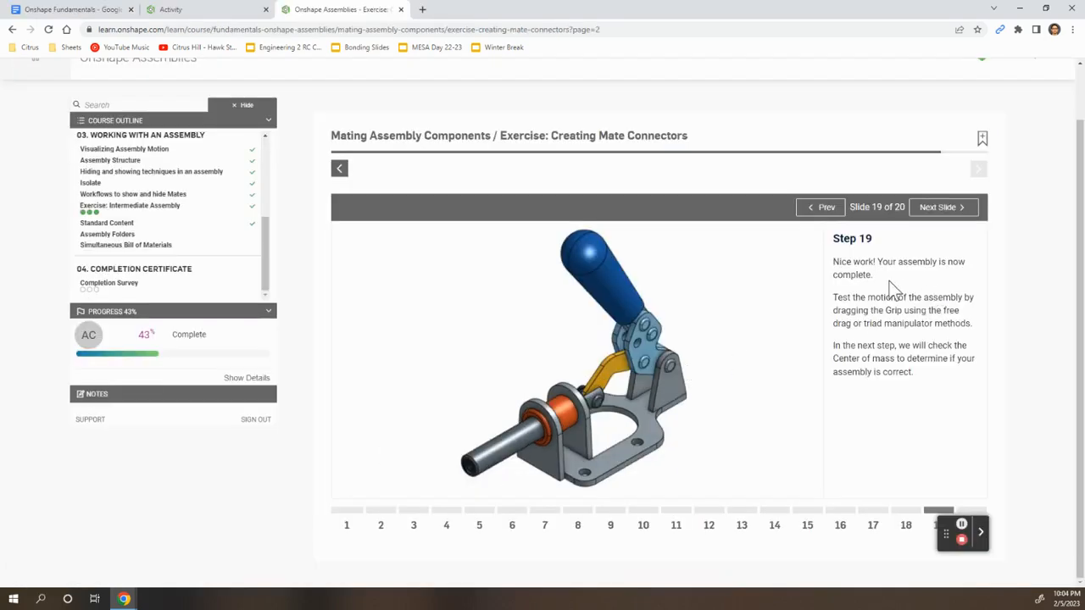
pyautogui.hotkey('alt', 'Tab')
pyautogui.hotkey('alt', 'Tab')
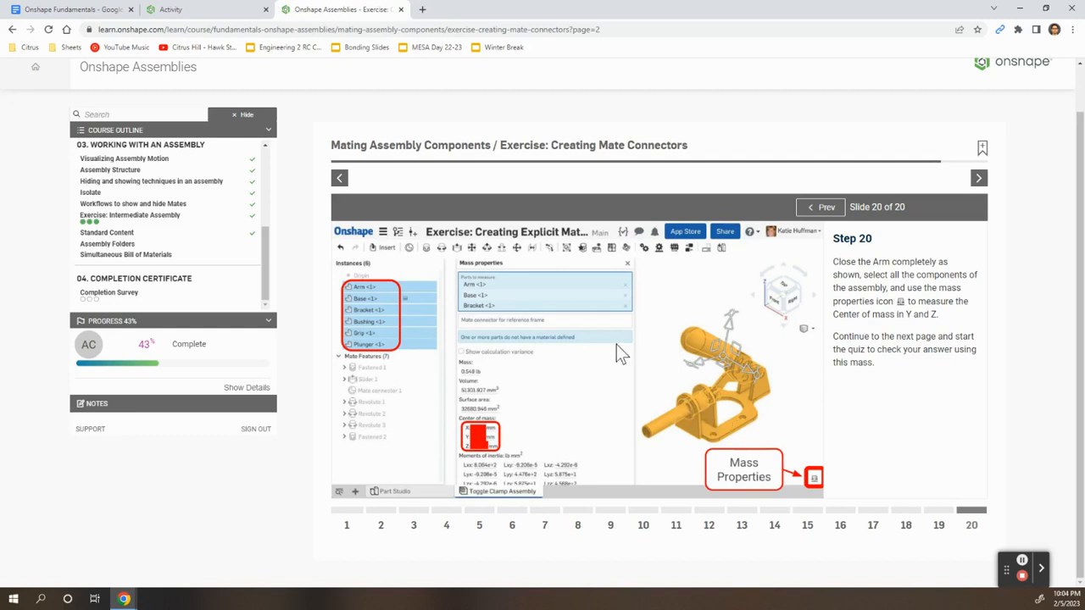
pyautogui.hotkey('alt', 'Tab')
pyautogui.moveTo(689, 213); pyautogui.dragTo(414, 472)
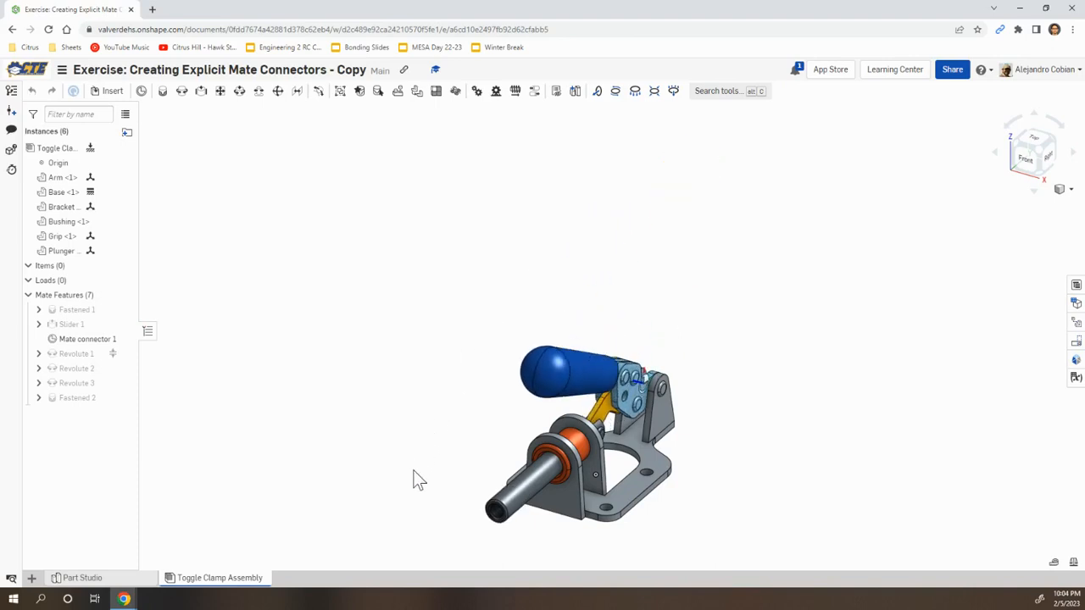
# For step 20, select the Arm, Base, Bracket, Bushing, Grip and Plunger and measure their combined mass properties.
pyautogui.click(58, 179)
pyautogui.click(62, 193)
pyautogui.click(64, 207)
pyautogui.click(68, 222)
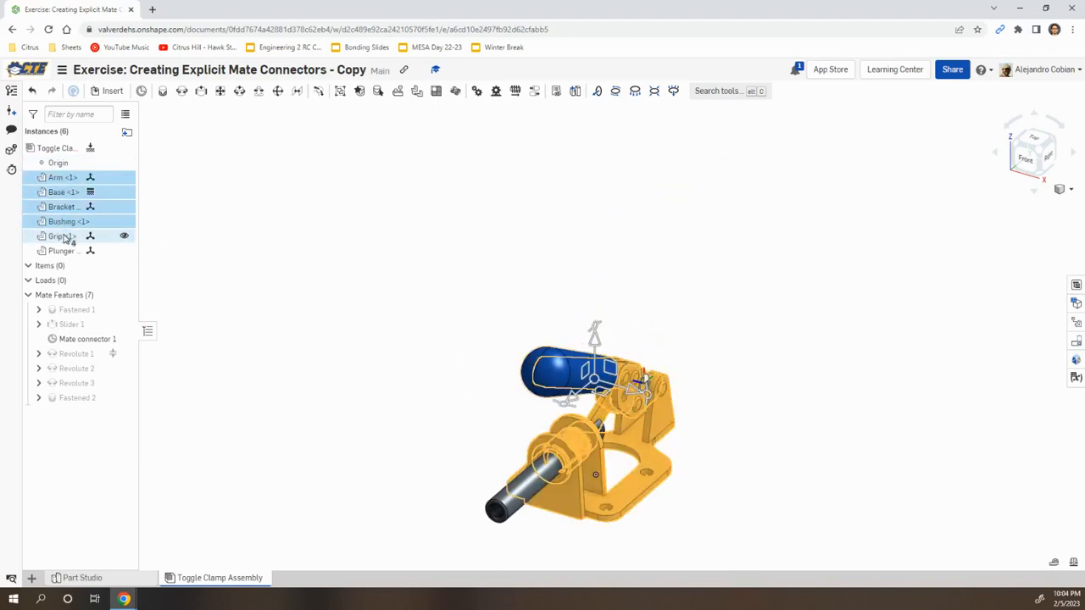
pyautogui.click(61, 236)
pyautogui.click(62, 251)
pyautogui.hotkey('alt', 'Tab')
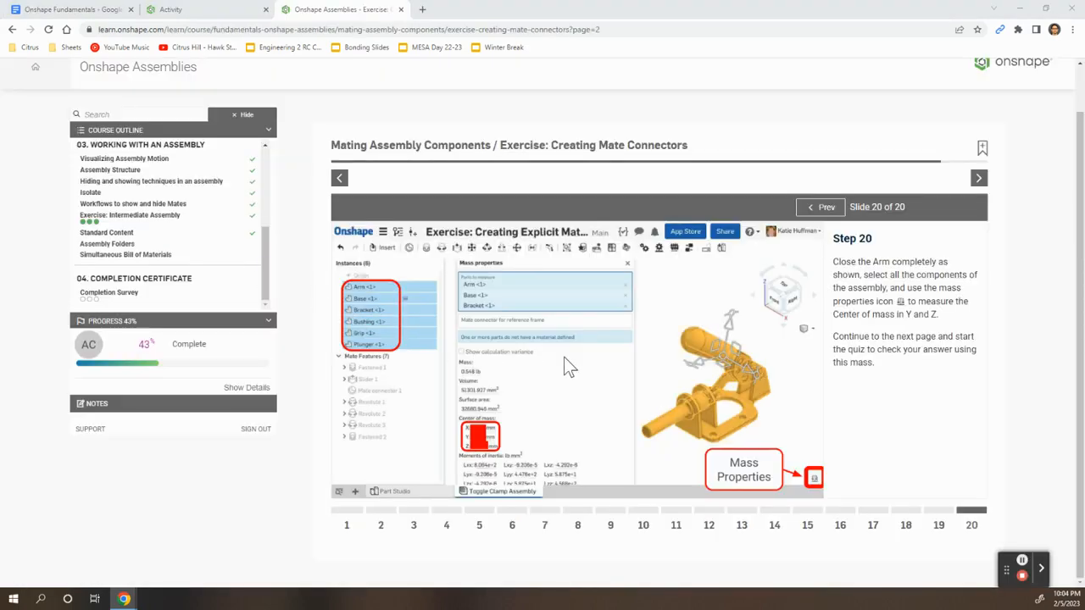
pyautogui.hotkey('alt', 'Tab')
pyautogui.click(1074, 566)
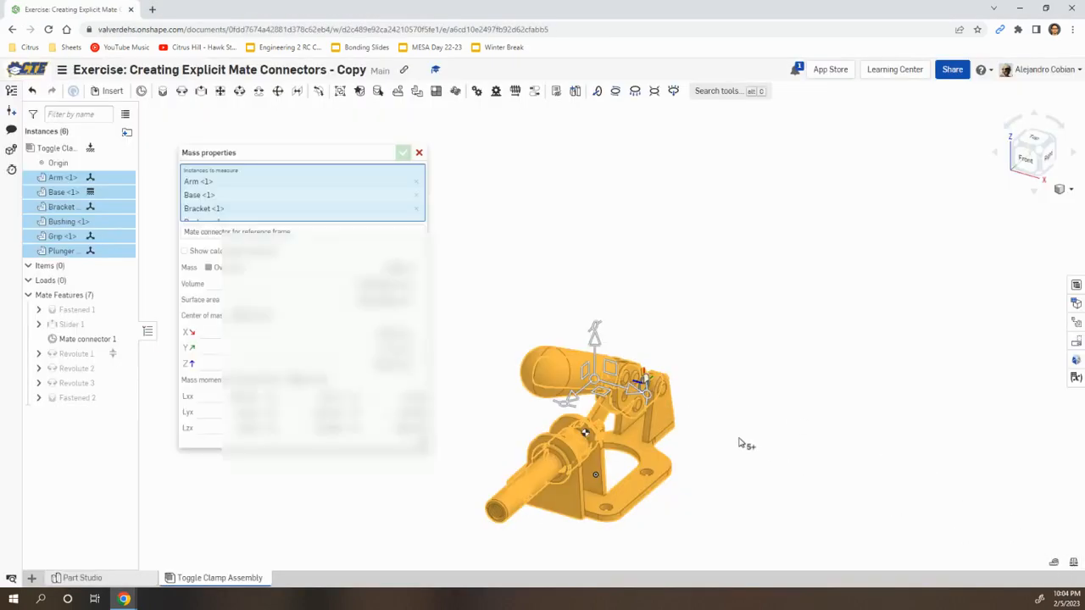
# Start the quiz on the exercise's next page in the Onshape Learning Center and compare its answer choices with the measured Y and Z center of mass.
pyautogui.hotkey('alt', 'Tab')
pyautogui.click(979, 179)
pyautogui.click(678, 446)
pyautogui.hotkey('alt', 'Tab')
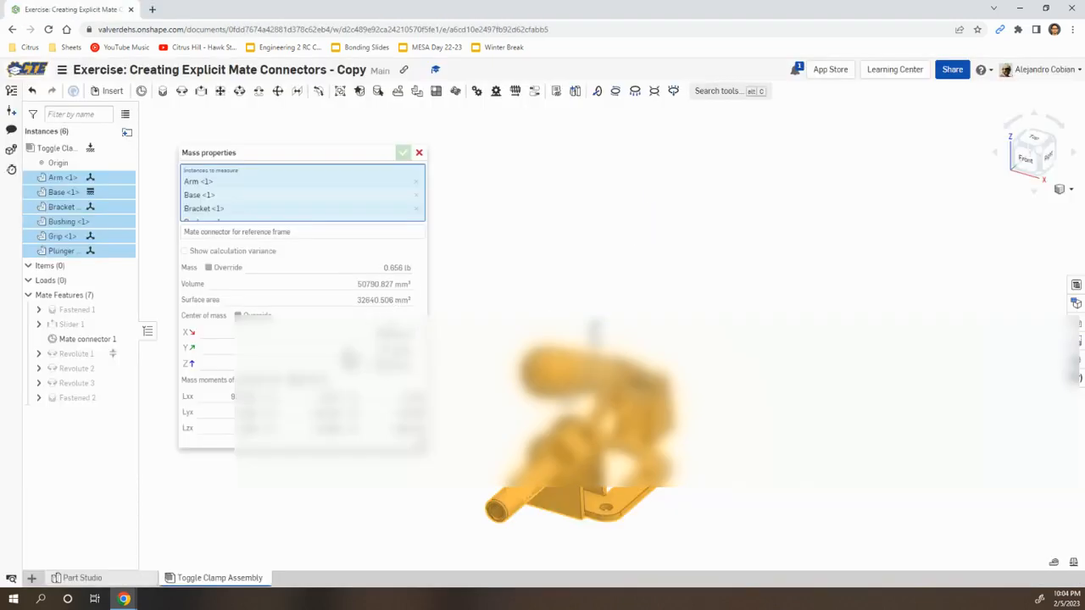
pyautogui.hotkey('alt', 'Tab')
pyautogui.hotkey('alt', 'Tab')
pyautogui.hotkey('alt', 'Tab')
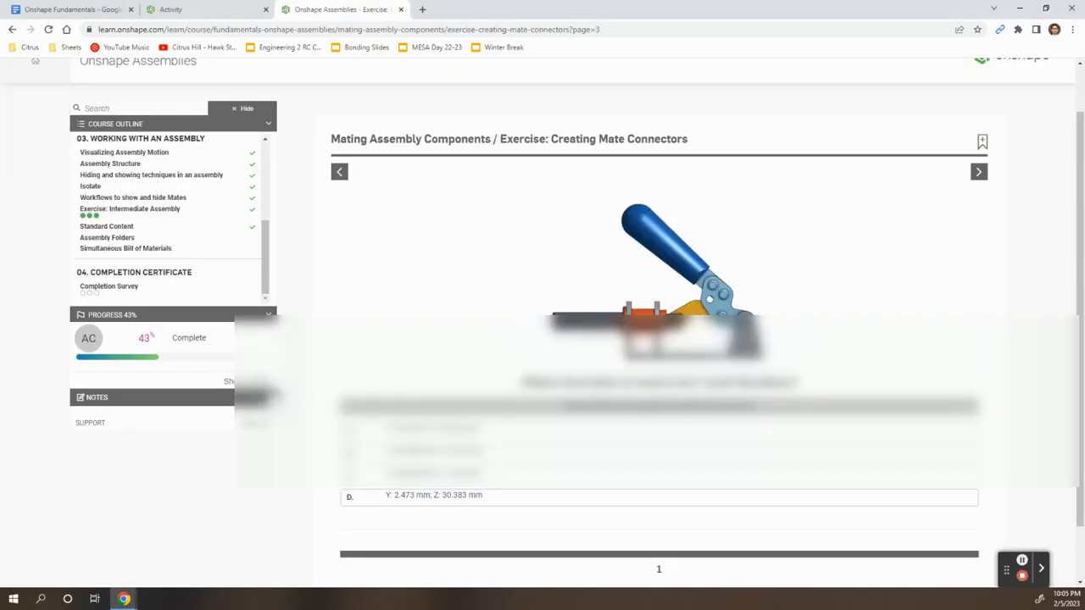
pyautogui.hotkey('alt', 'Tab')
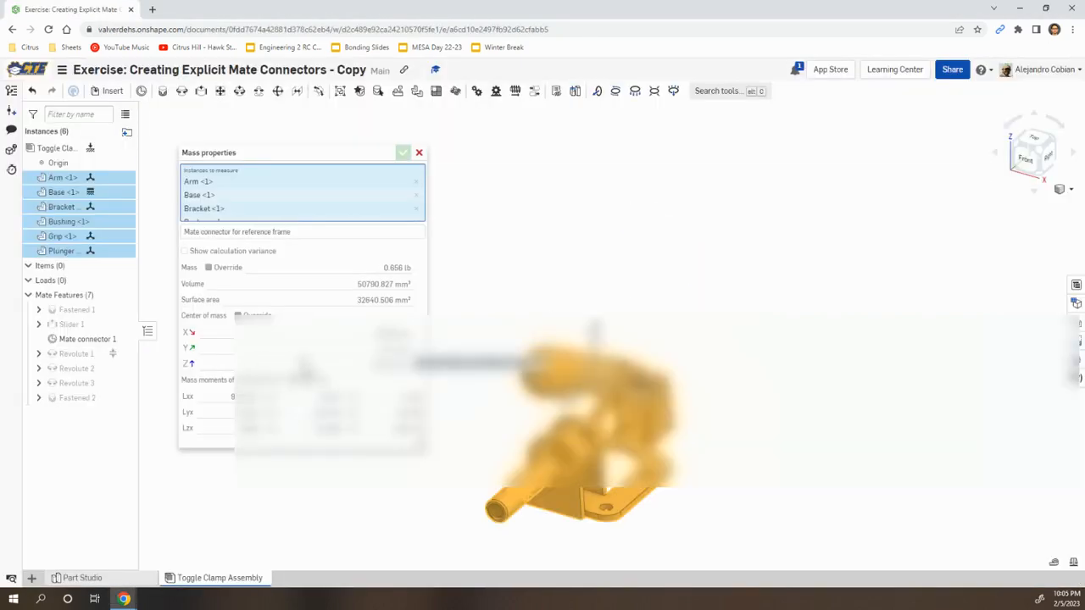